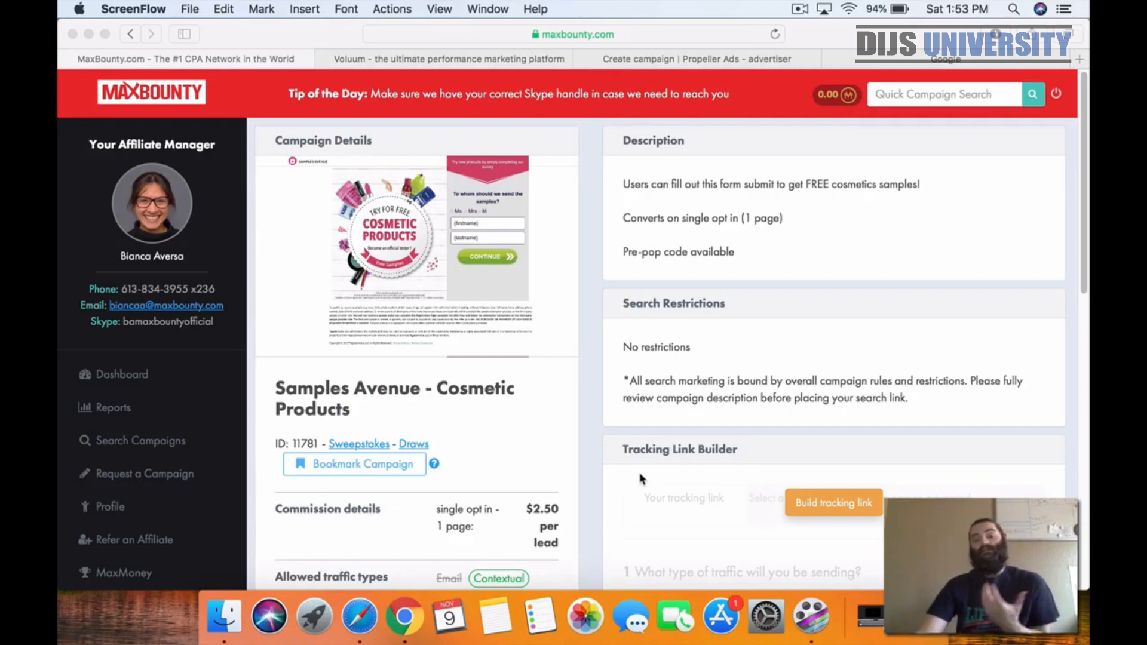
Review the Samples Avenue - Cosmetic Products campaign details, including commission, allowed traffic types, approval status, daily cap and allowed countries
{"action": "scroll", "coordinate": [603, 379], "scroll_direction": "down", "scroll_amount": 1}
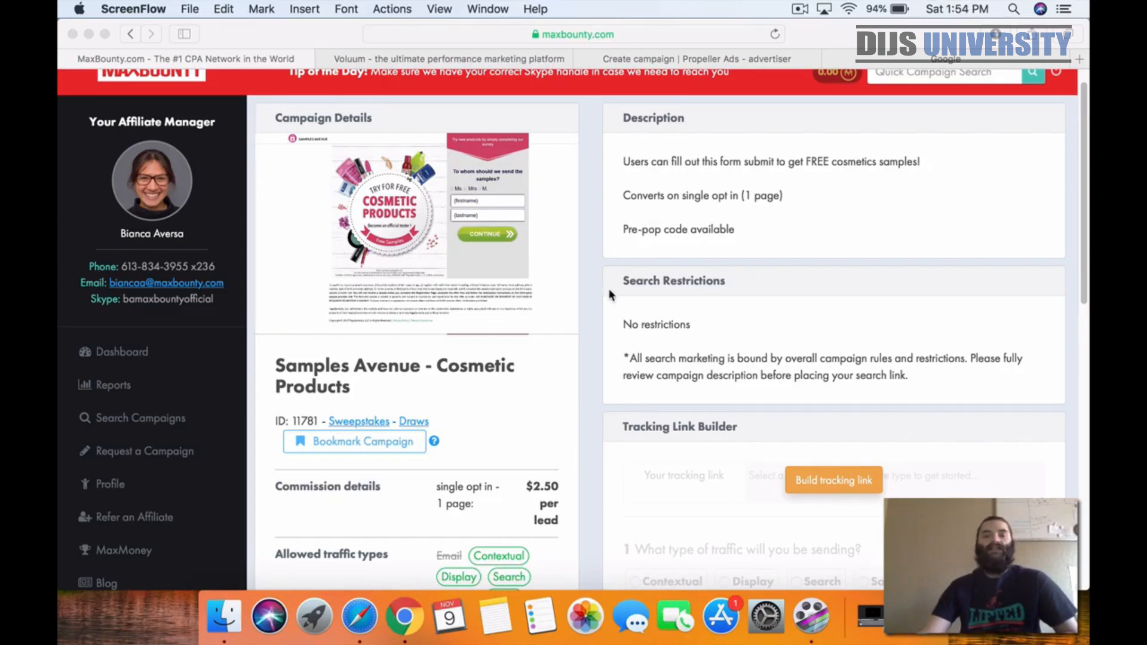
{"action": "scroll", "coordinate": [714, 293], "scroll_direction": "down", "scroll_amount": 4}
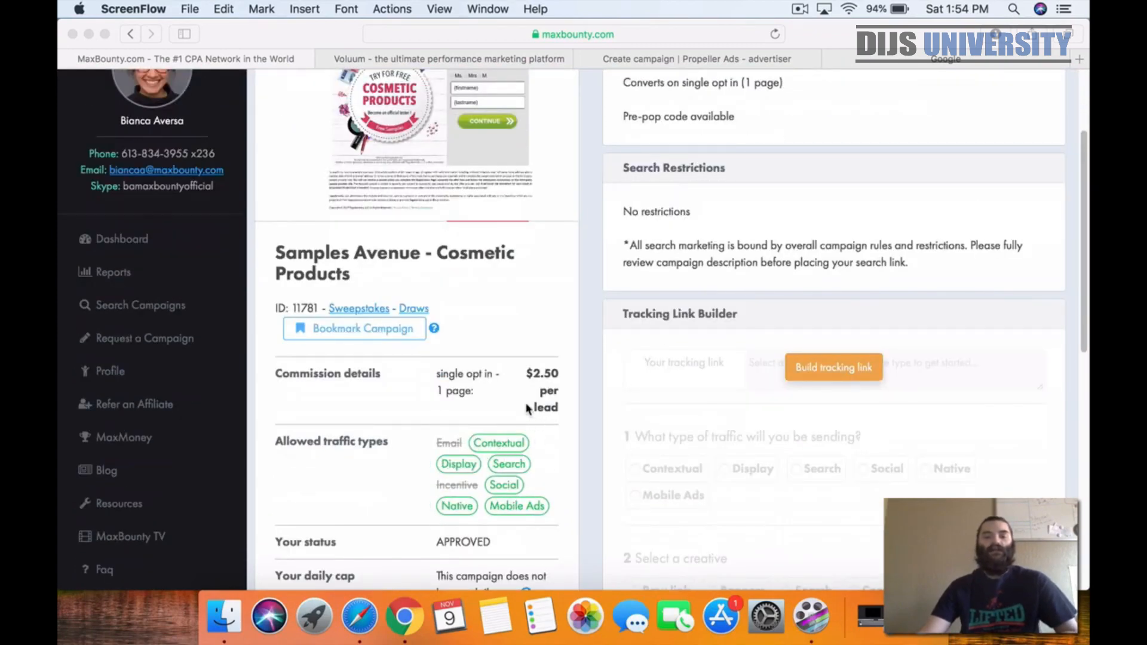
{"action": "left_click", "coordinate": [544, 376]}
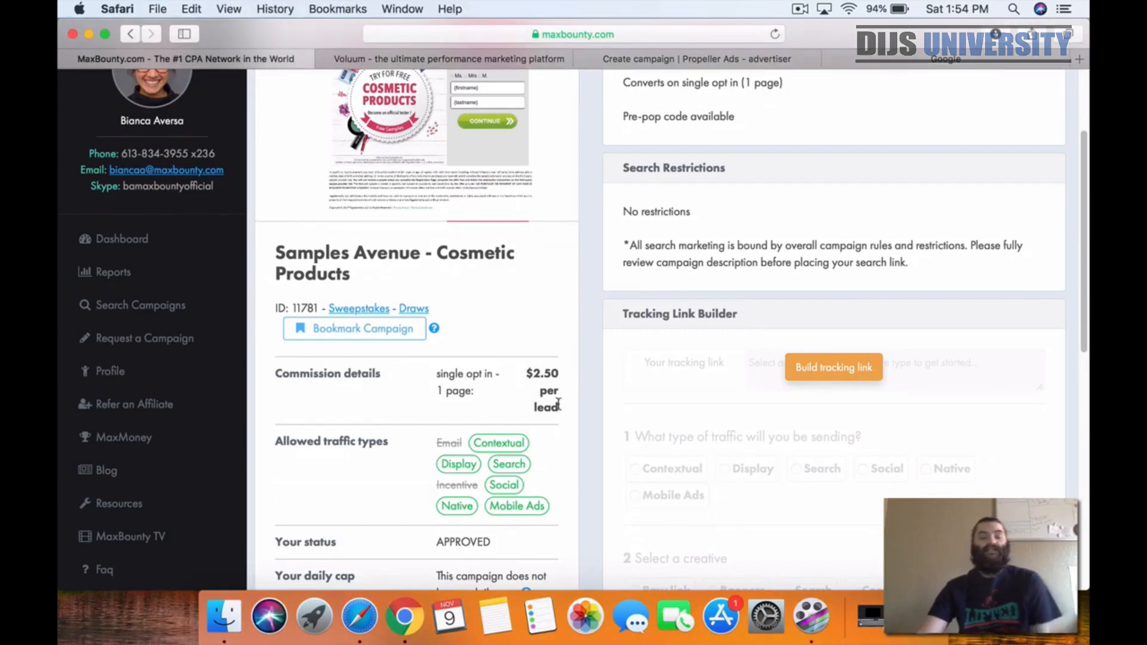
{"action": "scroll", "coordinate": [559, 407], "scroll_direction": "down", "scroll_amount": 5}
{"action": "left_click_drag", "start_coordinate": [435, 371], "coordinate": [522, 378]}
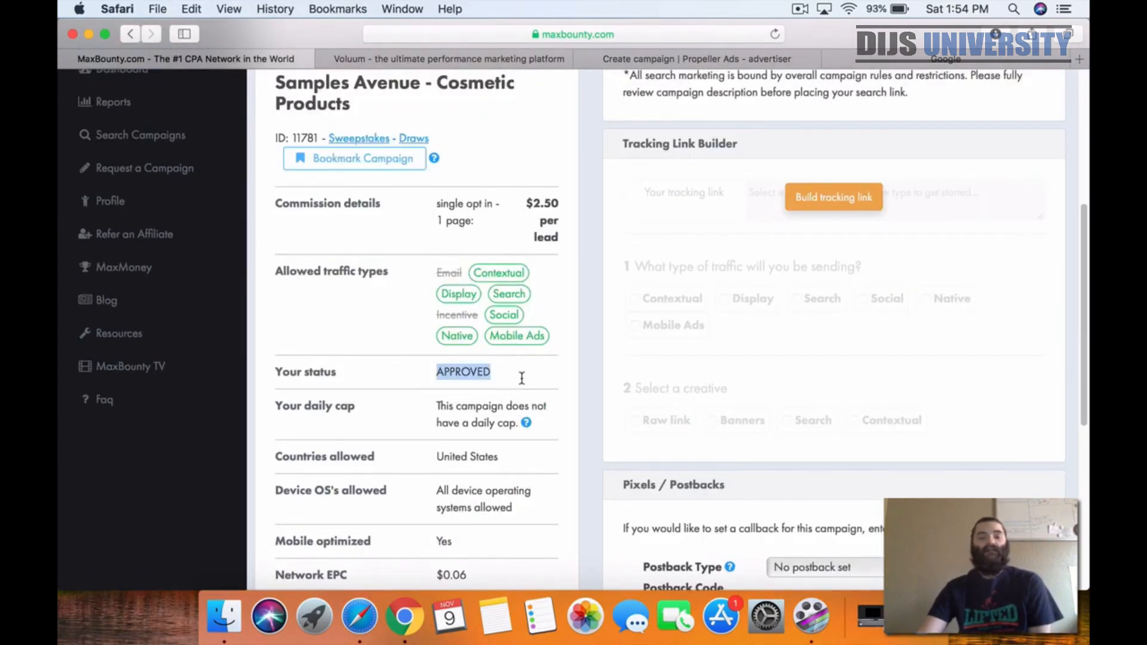
{"action": "scroll", "coordinate": [553, 406], "scroll_direction": "down", "scroll_amount": 2}
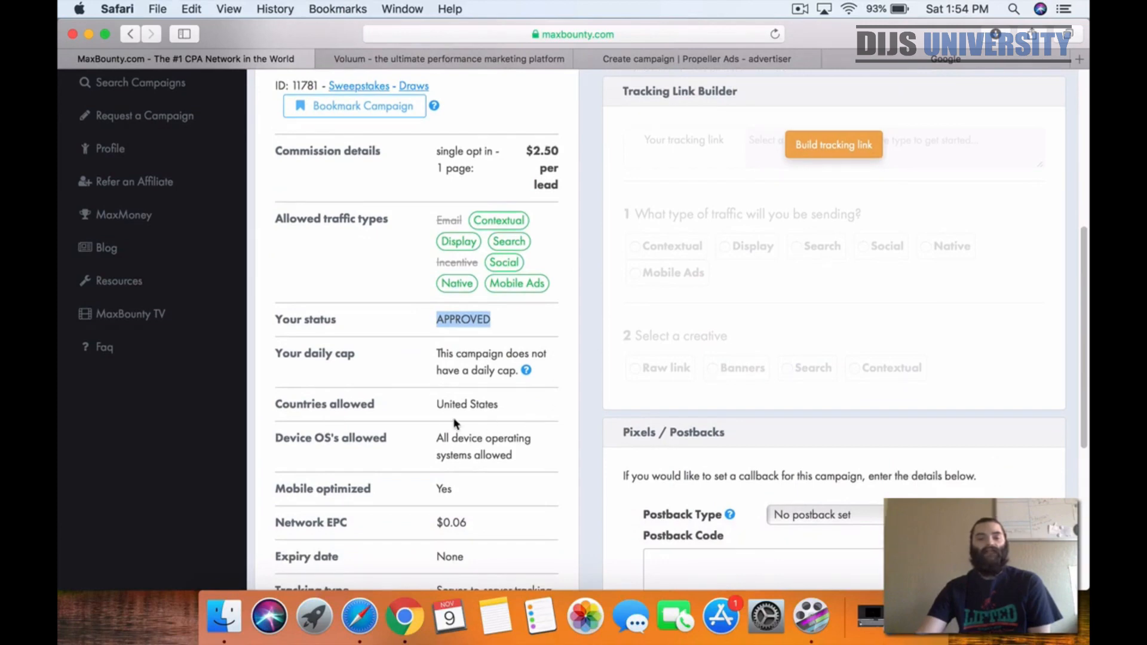
{"action": "left_click", "coordinate": [454, 423]}
{"action": "scroll", "coordinate": [438, 414], "scroll_direction": "up", "scroll_amount": 12}
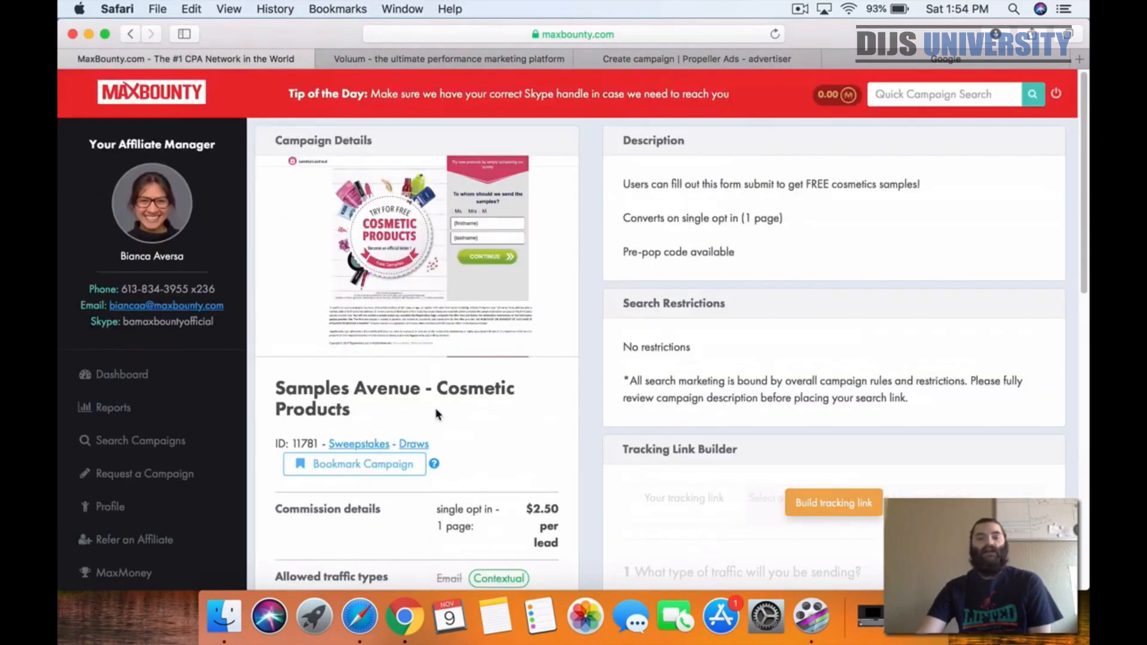
{"action": "scroll", "coordinate": [438, 414], "scroll_direction": "down", "scroll_amount": 15}
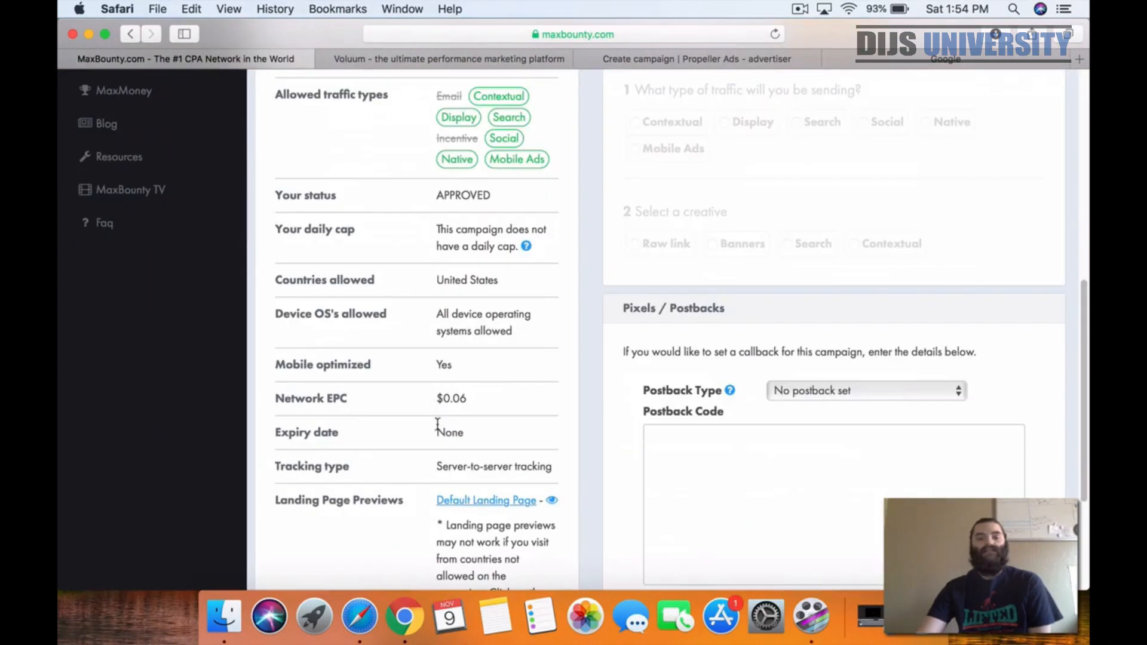
{"action": "left_click_drag", "start_coordinate": [438, 284], "coordinate": [535, 283]}
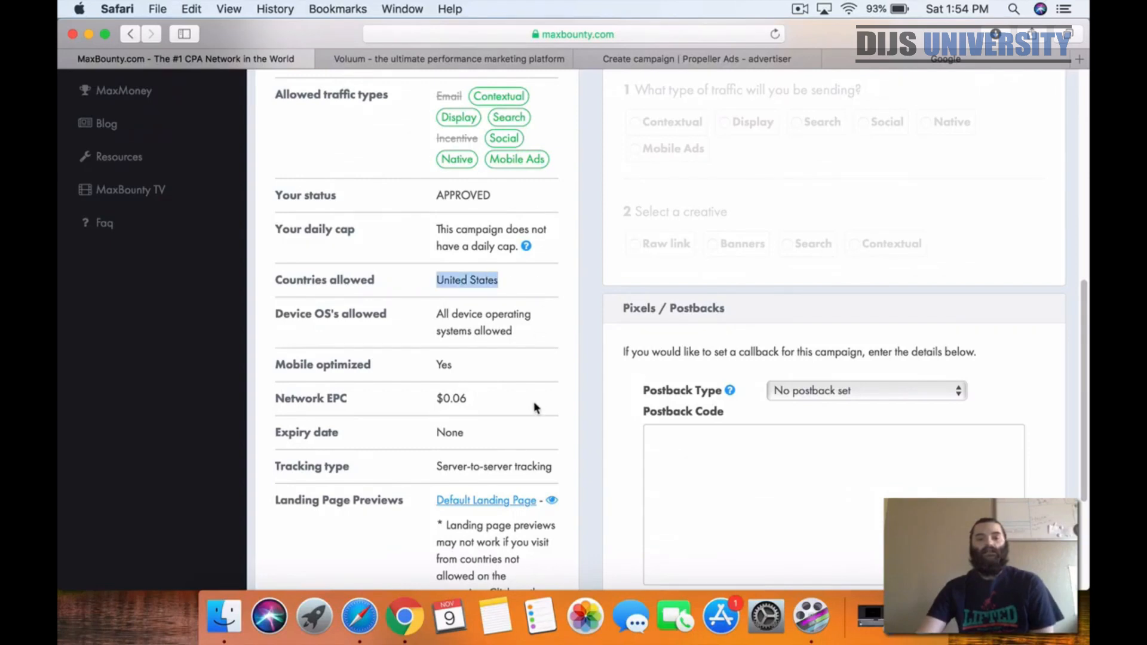
{"action": "scroll", "coordinate": [533, 406], "scroll_direction": "down", "scroll_amount": 3}
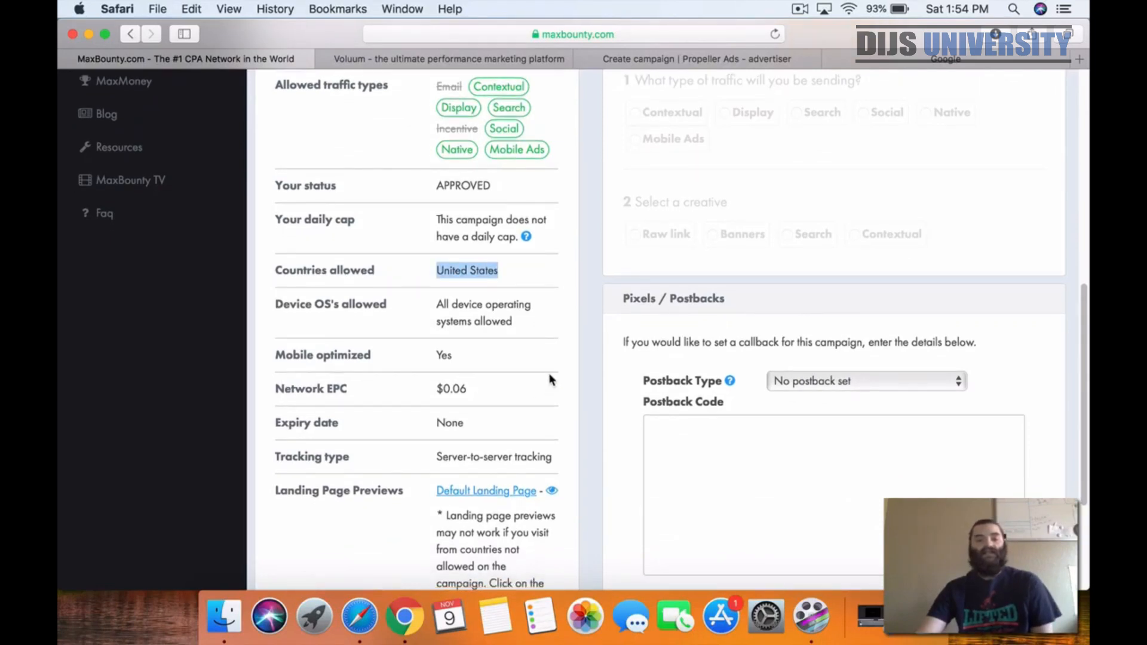
{"action": "scroll", "coordinate": [548, 379], "scroll_direction": "down", "scroll_amount": 3}
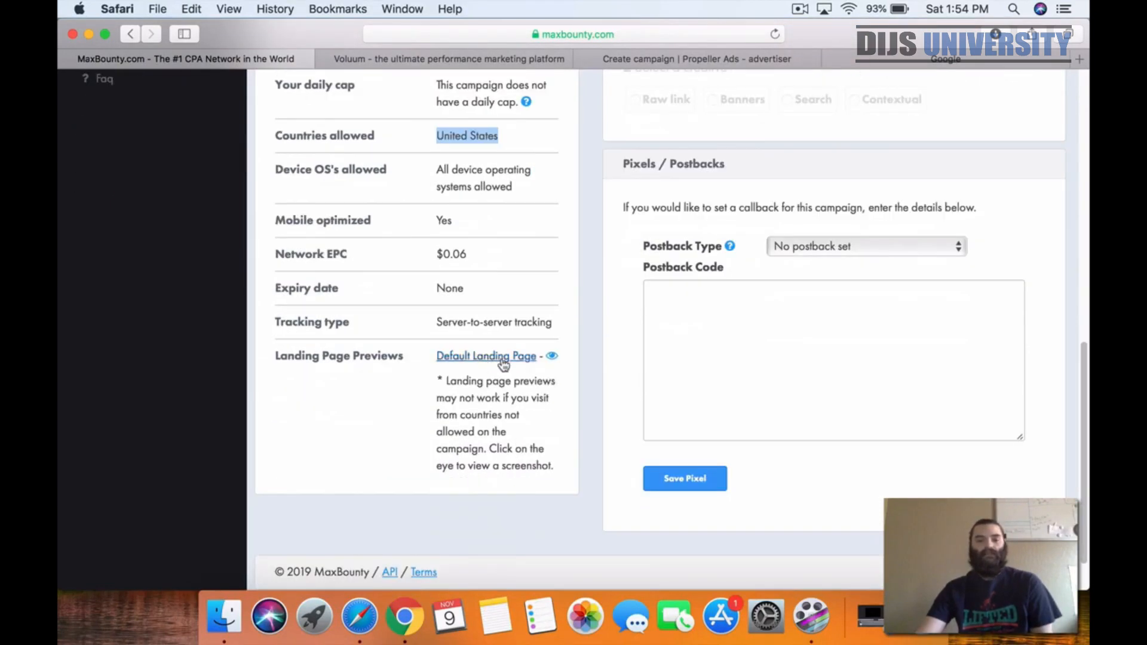
Preview the campaign's default landing page, examine its offer and sign-up form fields, and return to the campaign details
{"action": "left_click", "coordinate": [509, 358]}
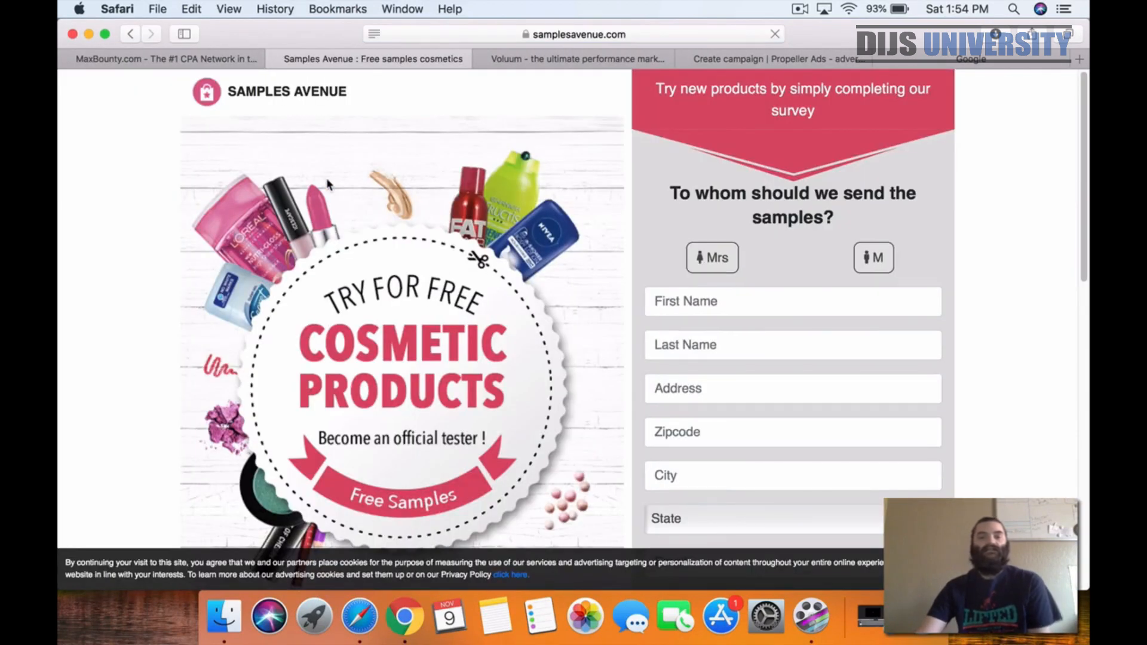
{"action": "scroll", "coordinate": [204, 233], "scroll_direction": "down", "scroll_amount": 1}
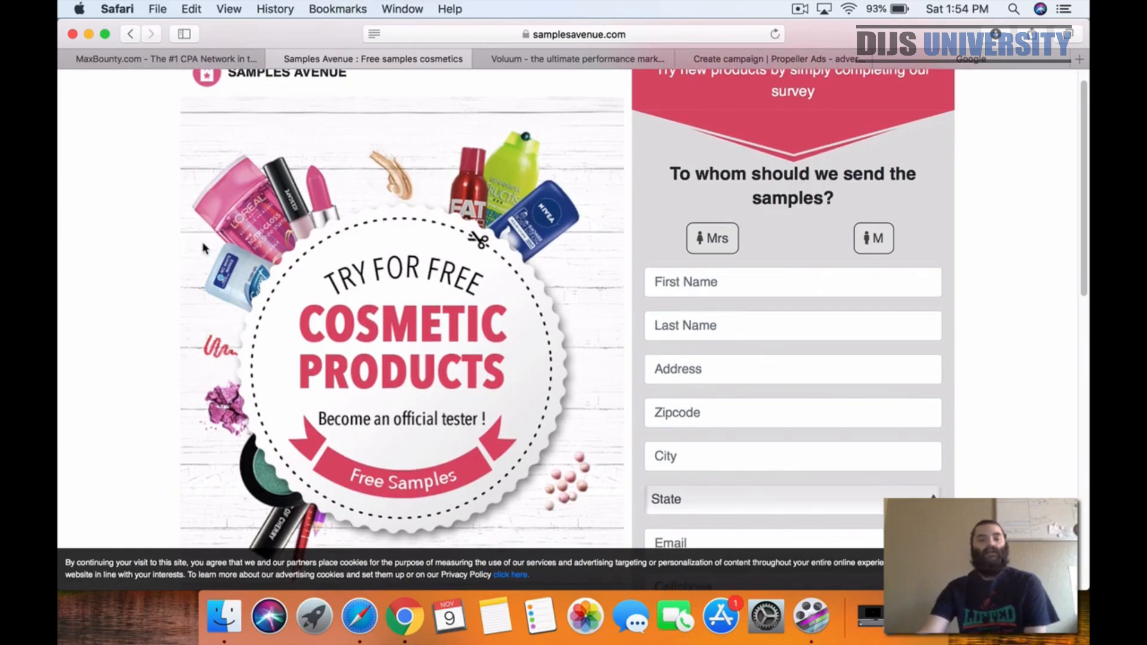
{"action": "scroll", "coordinate": [202, 250], "scroll_direction": "down", "scroll_amount": 3}
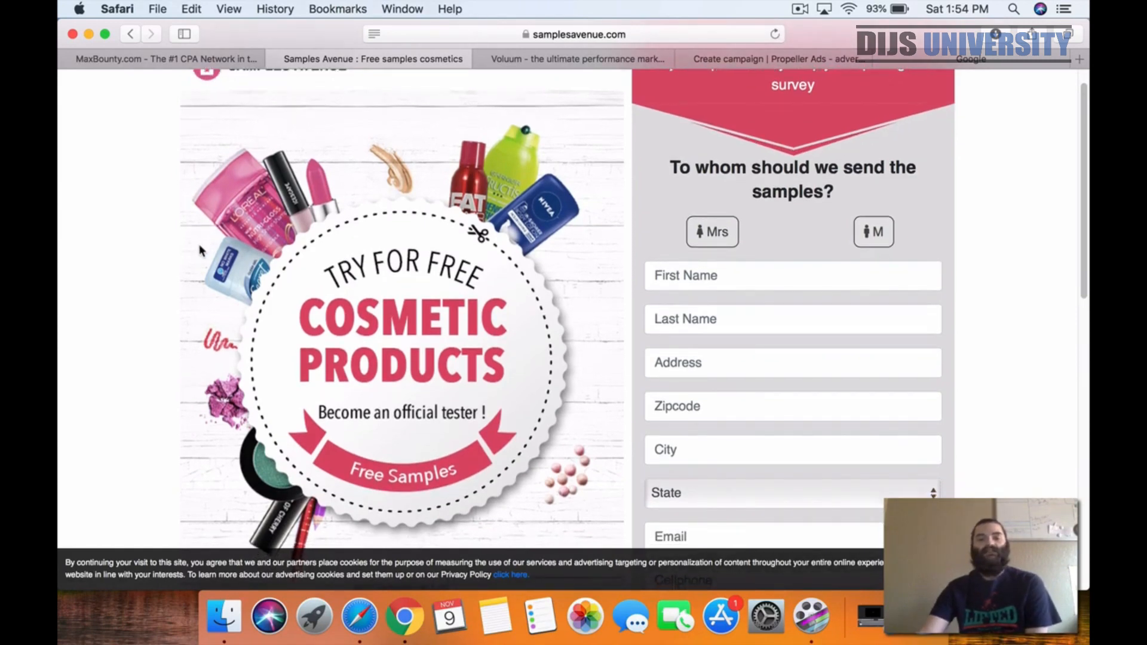
{"action": "scroll", "coordinate": [199, 246], "scroll_direction": "down", "scroll_amount": 10}
{"action": "scroll", "coordinate": [199, 243], "scroll_direction": "up", "scroll_amount": 10}
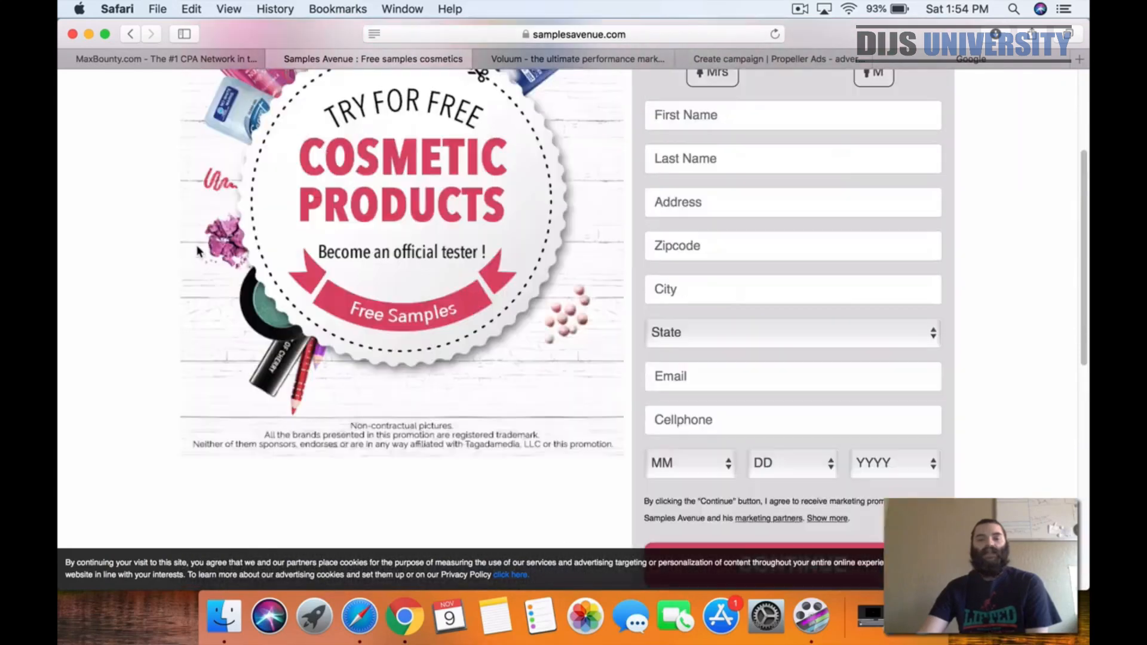
{"action": "scroll", "coordinate": [198, 241], "scroll_direction": "down", "scroll_amount": 6}
{"action": "scroll", "coordinate": [197, 242], "scroll_direction": "up", "scroll_amount": 6}
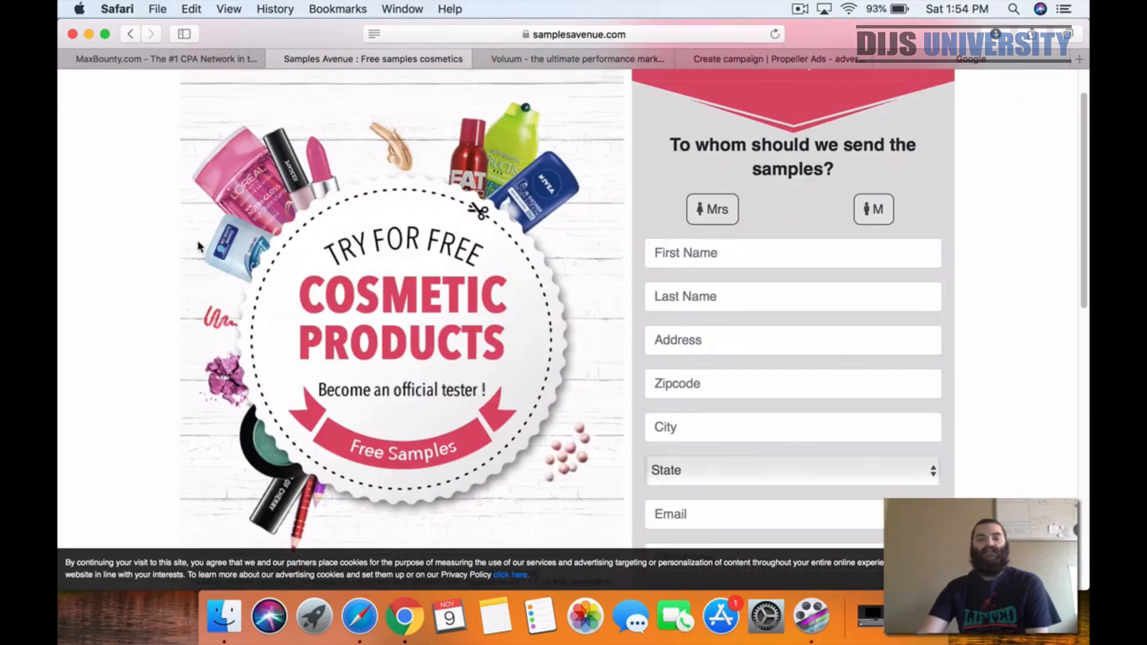
{"action": "left_click", "coordinate": [275, 58]}
{"action": "scroll", "coordinate": [641, 412], "scroll_direction": "down", "scroll_amount": 1}
{"action": "scroll", "coordinate": [600, 392], "scroll_direction": "up", "scroll_amount": 15}
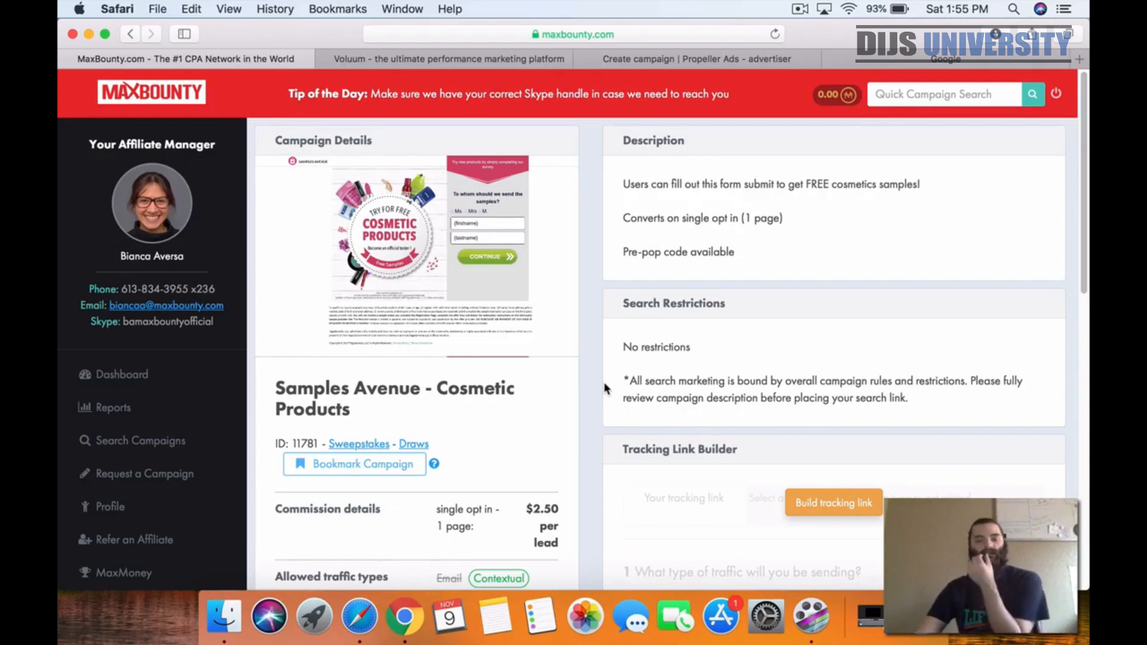
Start building the campaign's tracking link with Social as the traffic type and Raw link as the creative
{"action": "scroll", "coordinate": [623, 382], "scroll_direction": "down", "scroll_amount": 1}
{"action": "scroll", "coordinate": [623, 381], "scroll_direction": "down", "scroll_amount": 1}
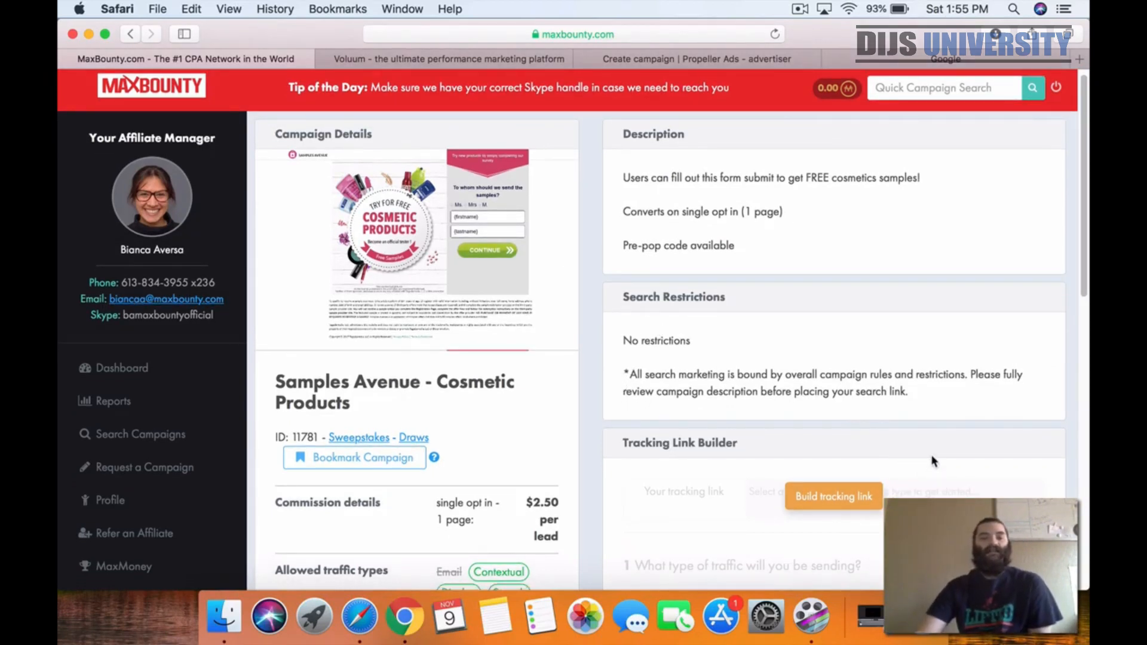
{"action": "left_click", "coordinate": [843, 500]}
{"action": "scroll", "coordinate": [709, 317], "scroll_direction": "down", "scroll_amount": 6}
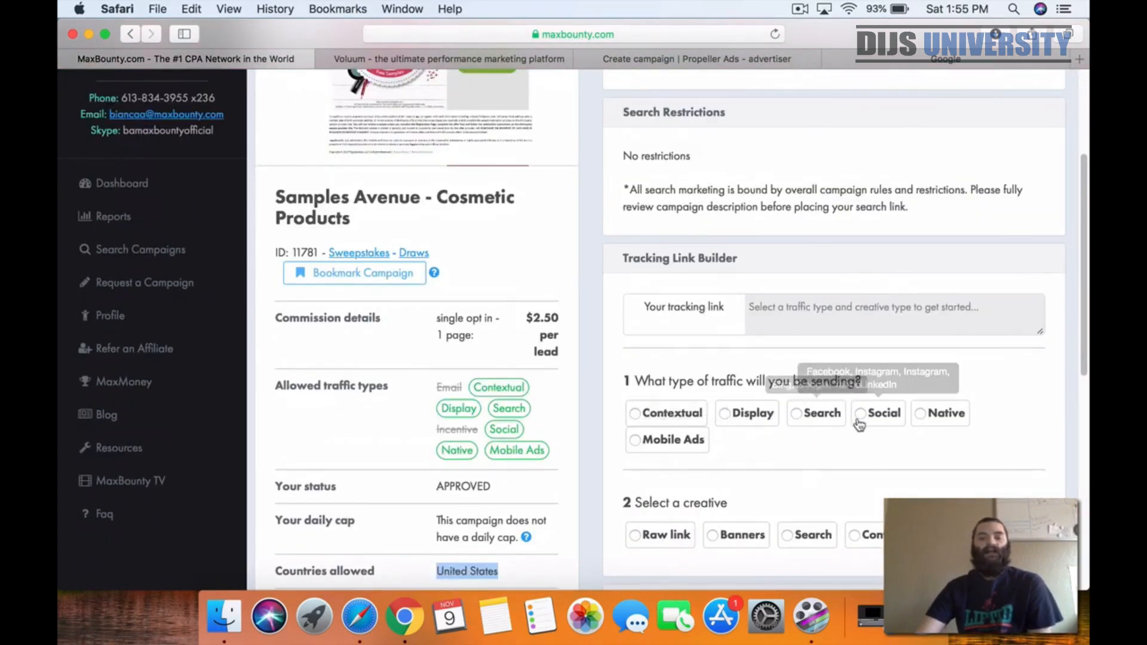
{"action": "left_click", "coordinate": [860, 418]}
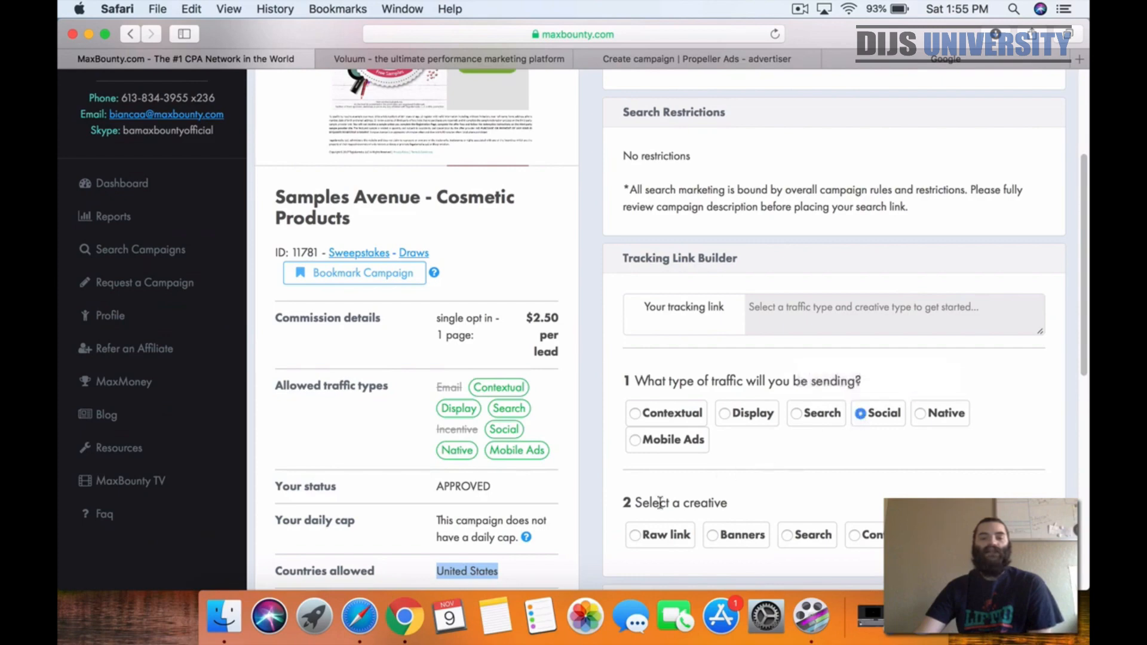
{"action": "left_click", "coordinate": [635, 536]}
Set Sub ID 1 to Trafficname and Sub ID 2 to clickid, and apply them to the tracking link
{"action": "scroll", "coordinate": [608, 533], "scroll_direction": "down", "scroll_amount": 1}
{"action": "scroll", "coordinate": [608, 532], "scroll_direction": "down", "scroll_amount": 15}
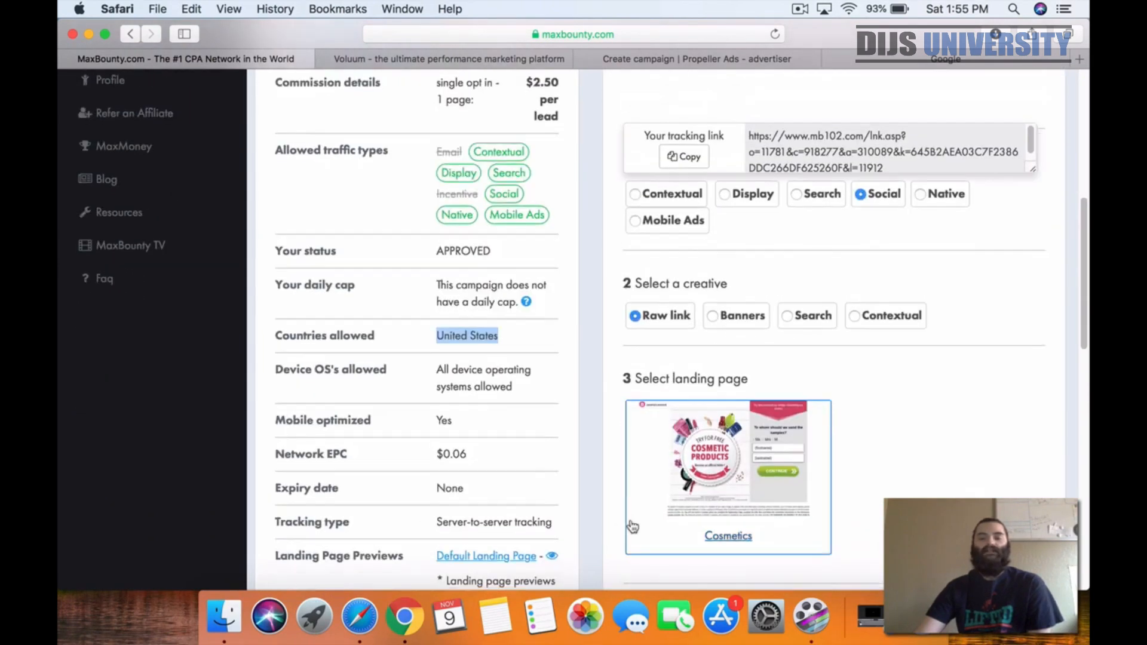
{"action": "left_click", "coordinate": [729, 450]}
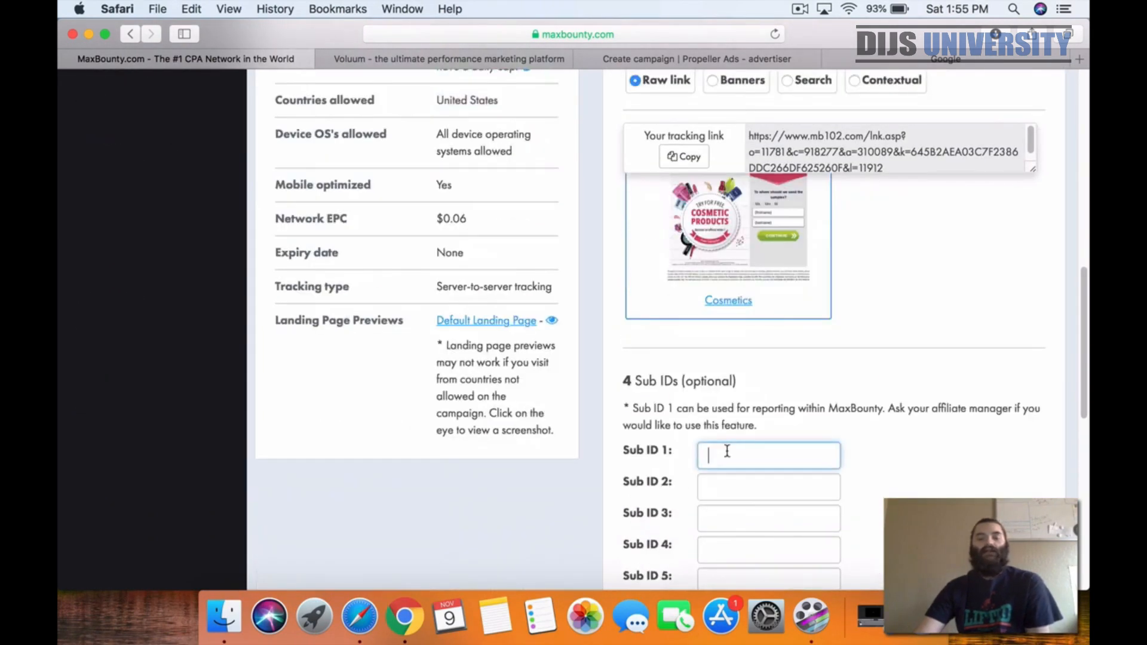
{"action": "type", "text": "Traffi"}
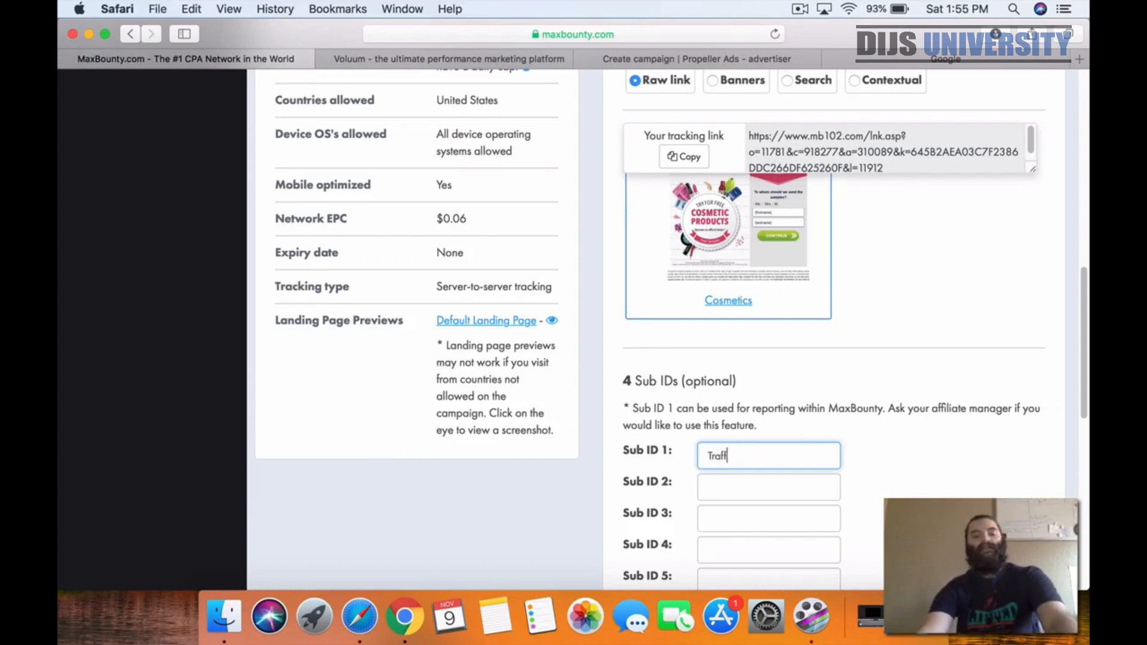
{"action": "type", "text": "cname"}
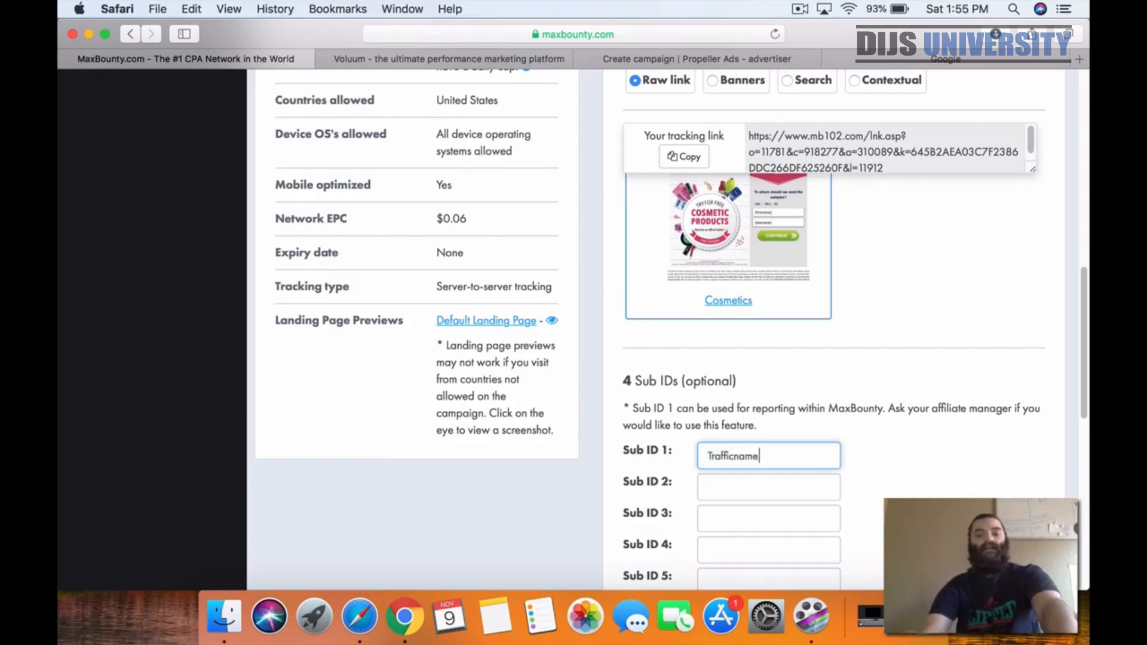
{"action": "left_click", "coordinate": [754, 492]}
{"action": "type", "text": "clickid"}
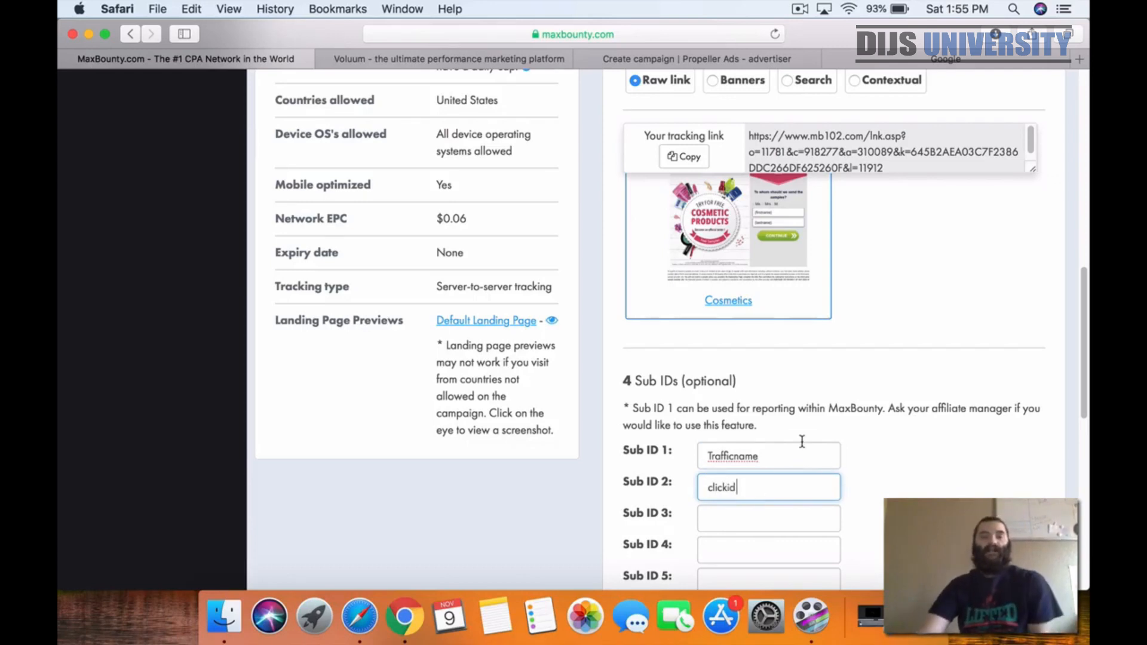
{"action": "scroll", "coordinate": [660, 440], "scroll_direction": "down", "scroll_amount": 3}
{"action": "left_click", "coordinate": [662, 499]}
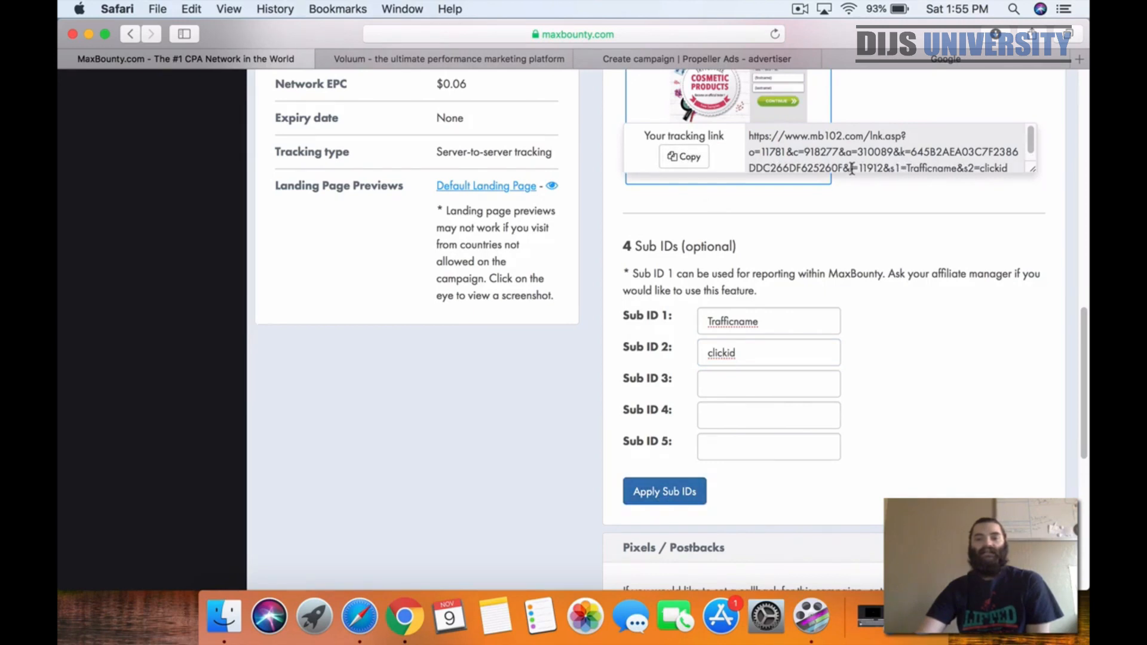
Copy the finished tracking link containing the sub IDs
{"action": "scroll", "coordinate": [1029, 143], "scroll_direction": "down", "scroll_amount": 1}
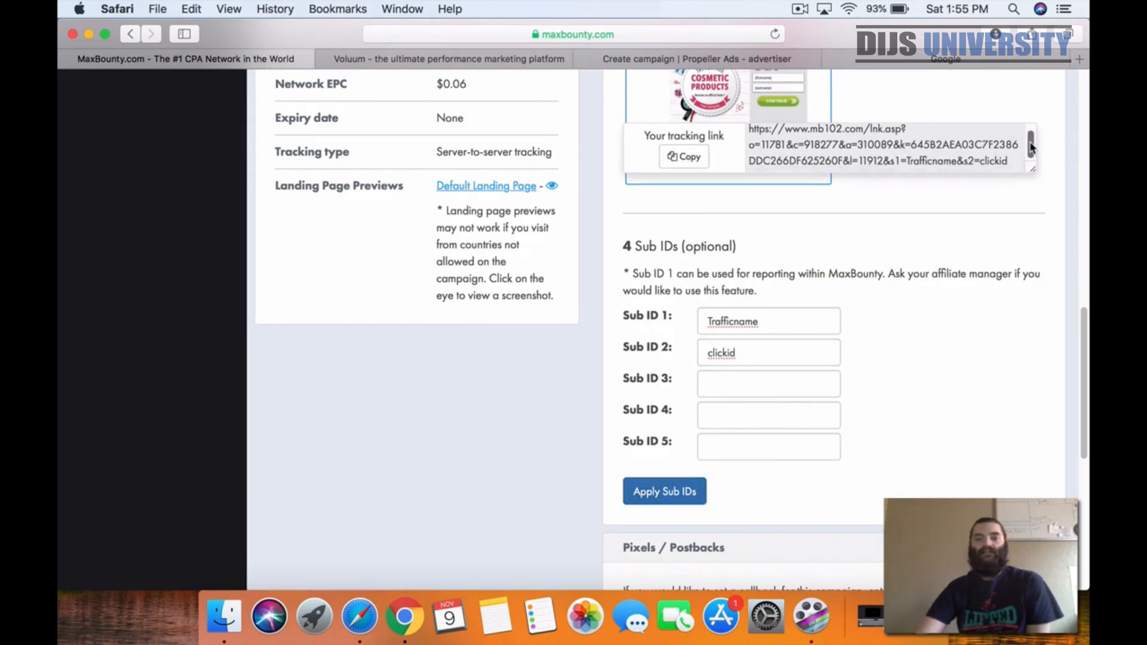
{"action": "left_click", "coordinate": [684, 156]}
{"action": "scroll", "coordinate": [597, 310], "scroll_direction": "down", "scroll_amount": 3}
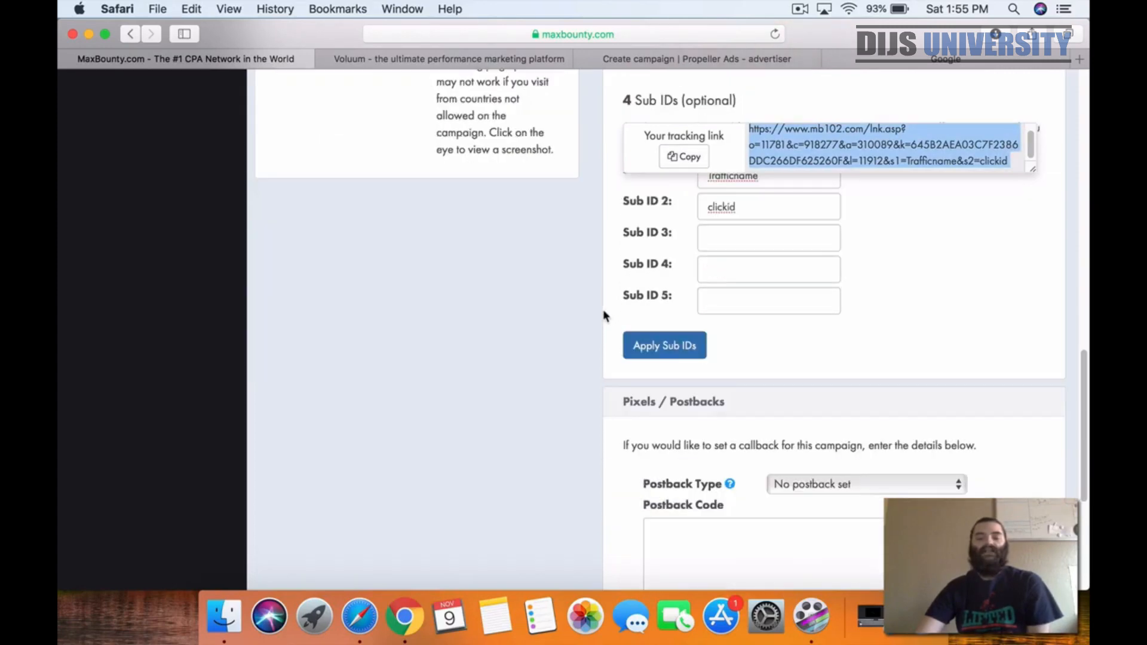
{"action": "scroll", "coordinate": [599, 293], "scroll_direction": "up", "scroll_amount": 10}
{"action": "scroll", "coordinate": [598, 291], "scroll_direction": "up", "scroll_amount": 7}
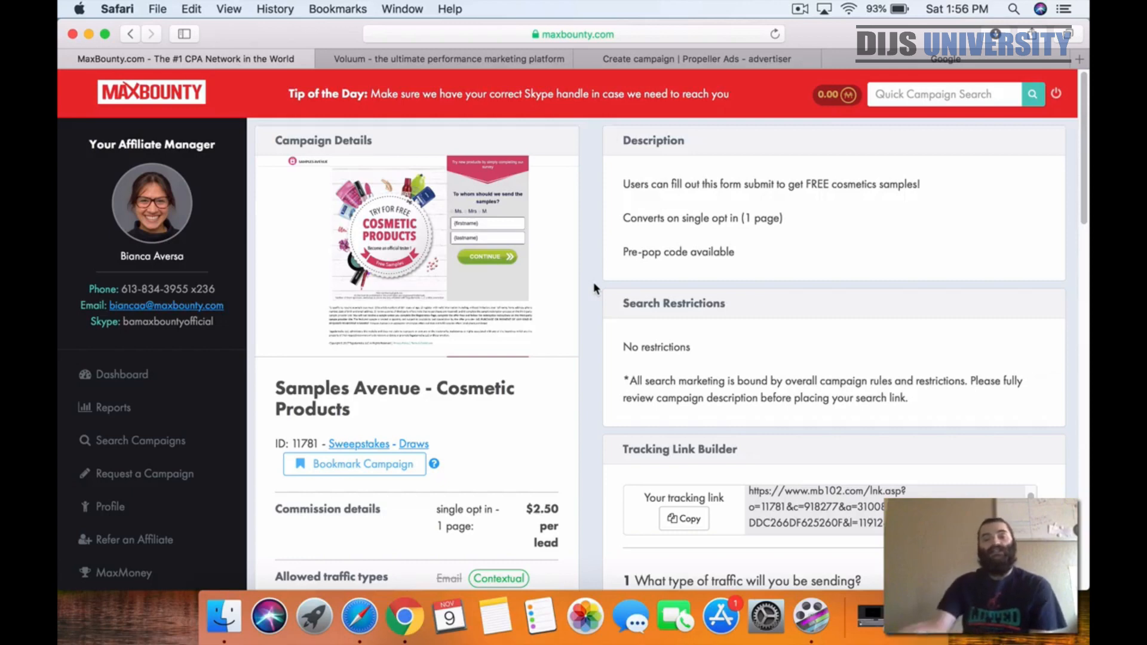
Switch to Voluum and start creating a new offer from the offers list
{"action": "left_click", "coordinate": [478, 60]}
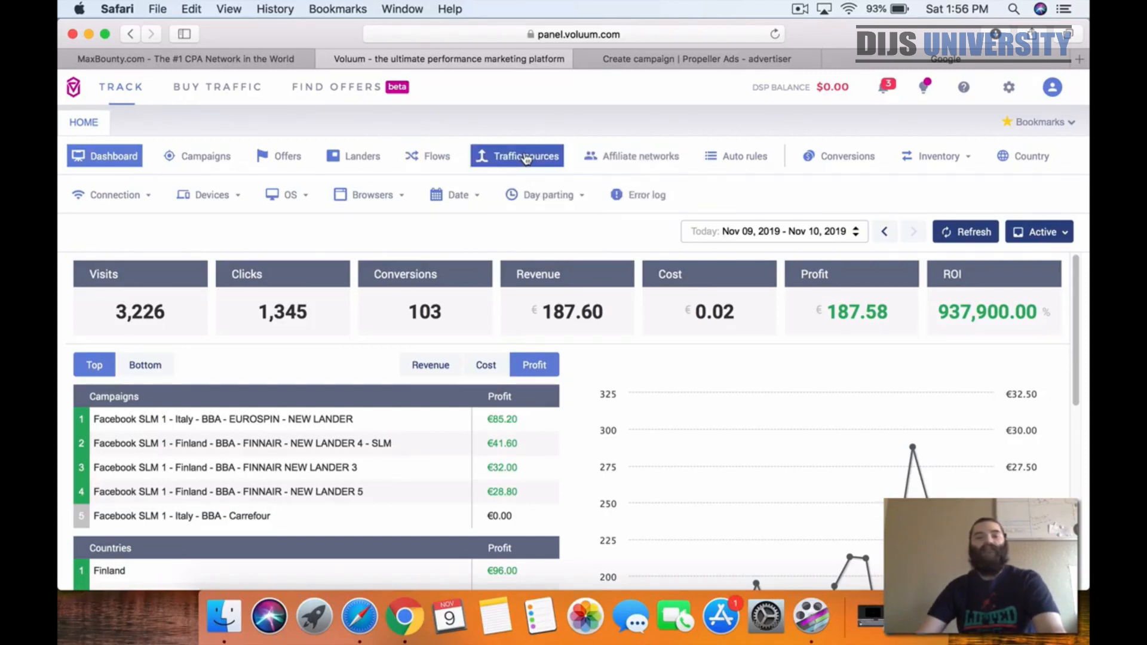
{"action": "mouse_move", "coordinate": [362, 184]}
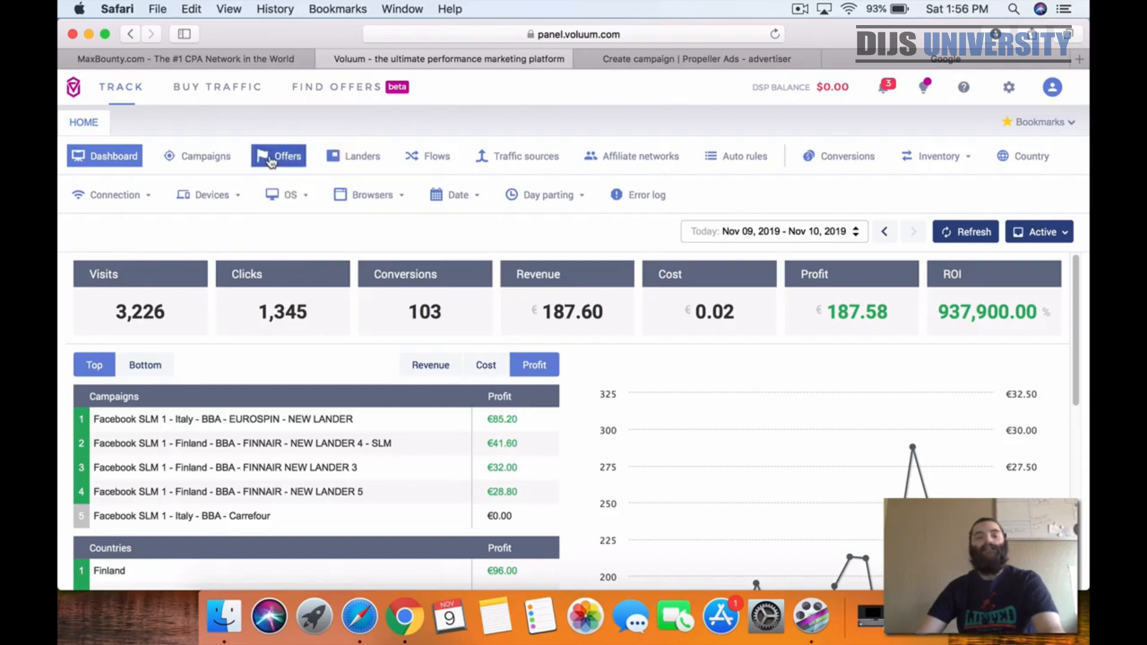
{"action": "mouse_move", "coordinate": [267, 193]}
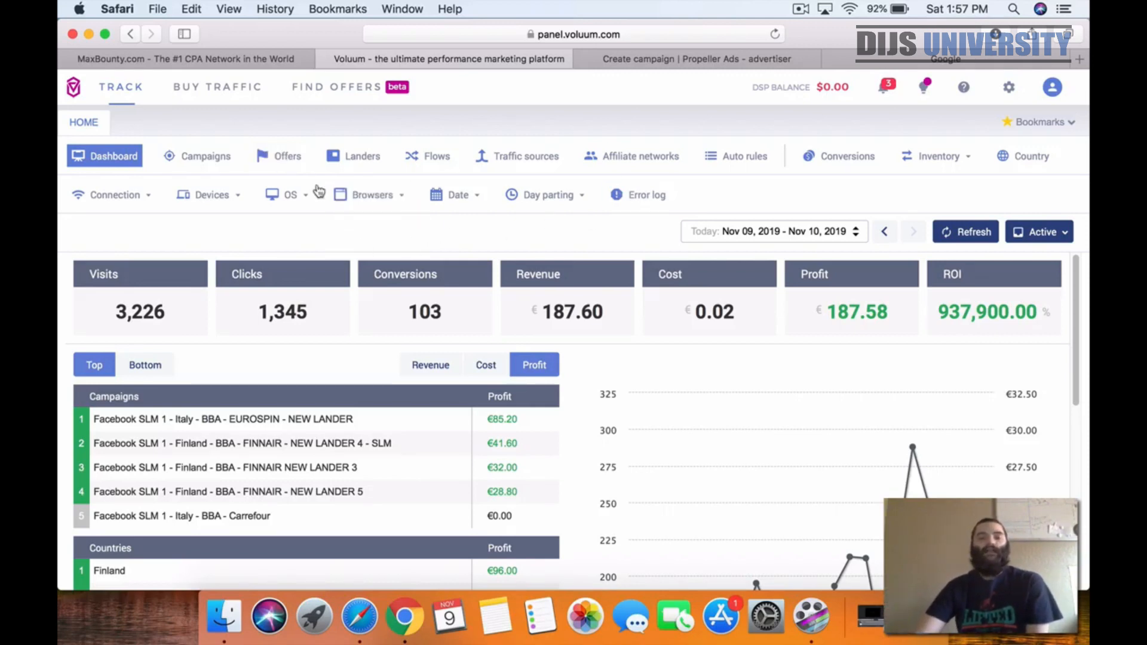
{"action": "left_click", "coordinate": [289, 159]}
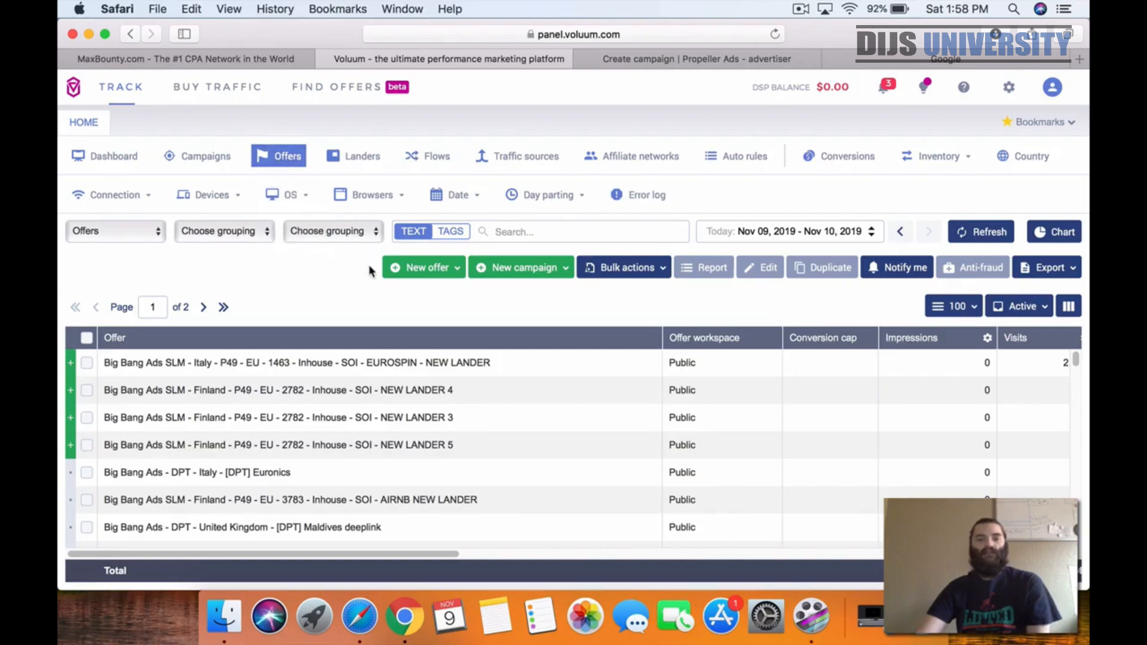
{"action": "left_click", "coordinate": [420, 274]}
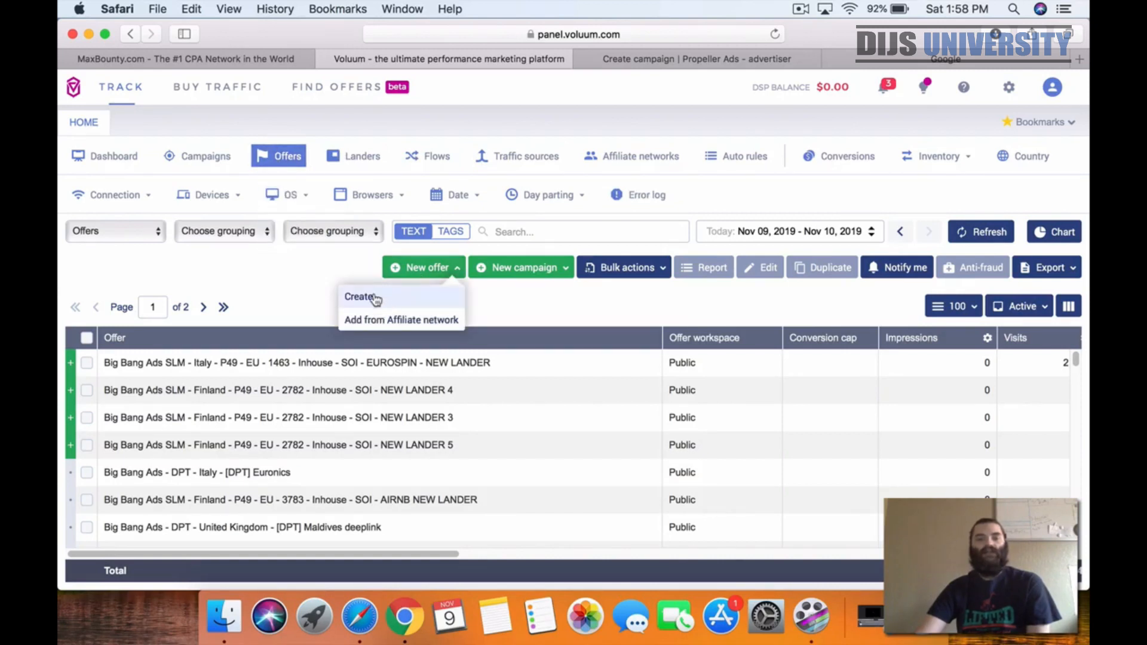
{"action": "left_click", "coordinate": [356, 298]}
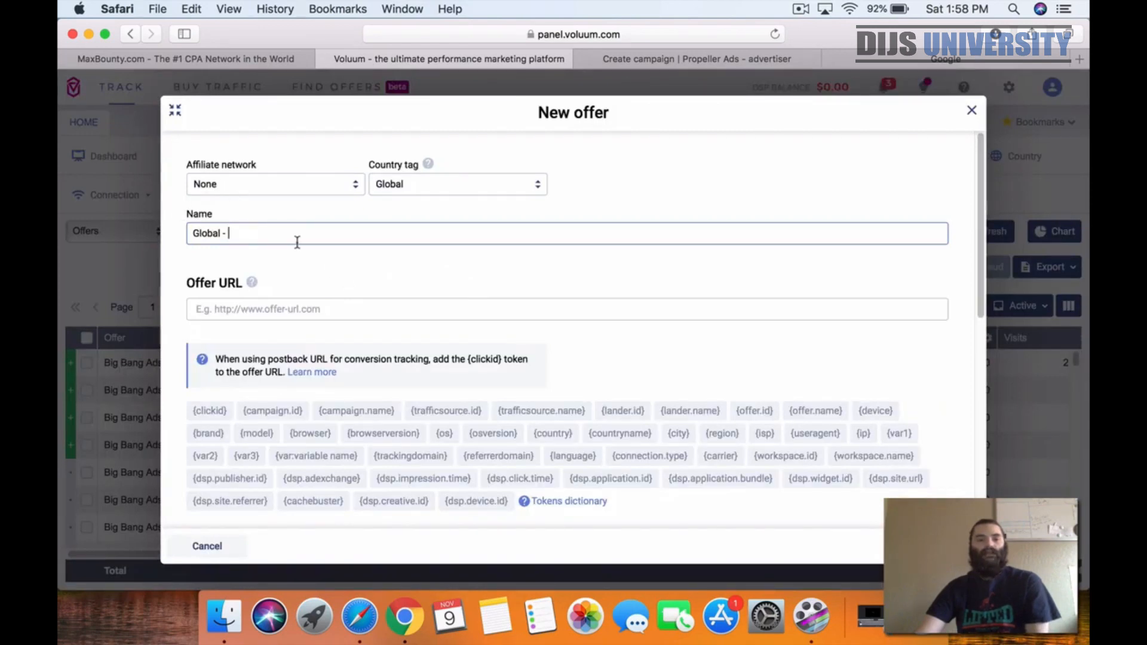
Name the new offer Global - Maxbounty-Cosmetics
{"action": "double_click", "coordinate": [222, 232]}
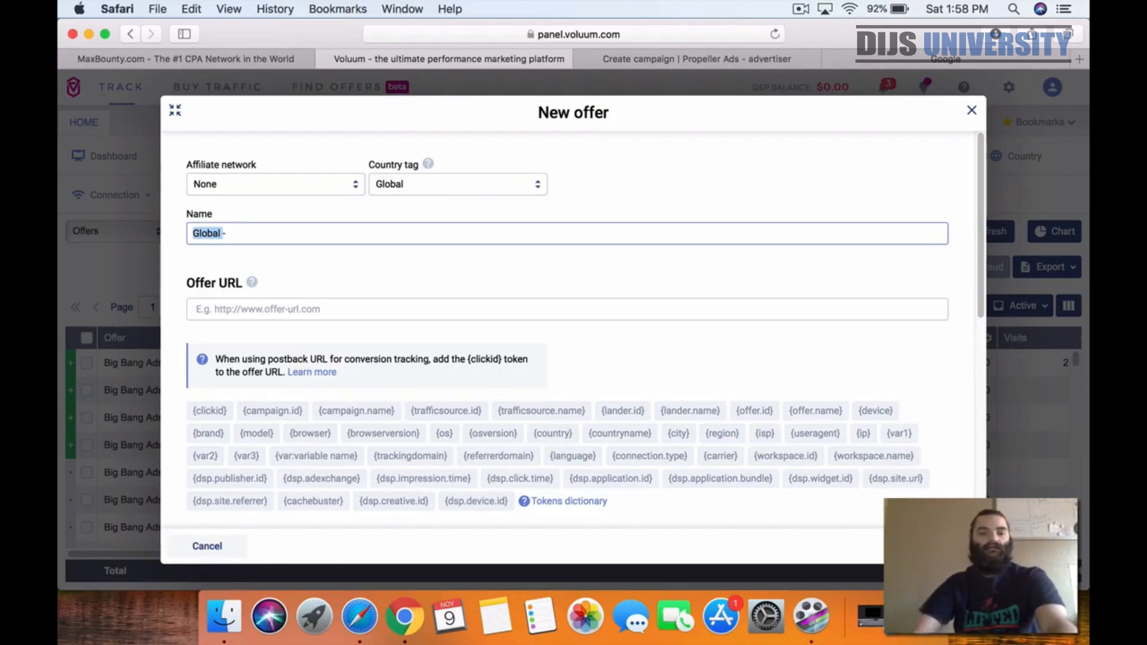
{"action": "left_click", "coordinate": [276, 232]}
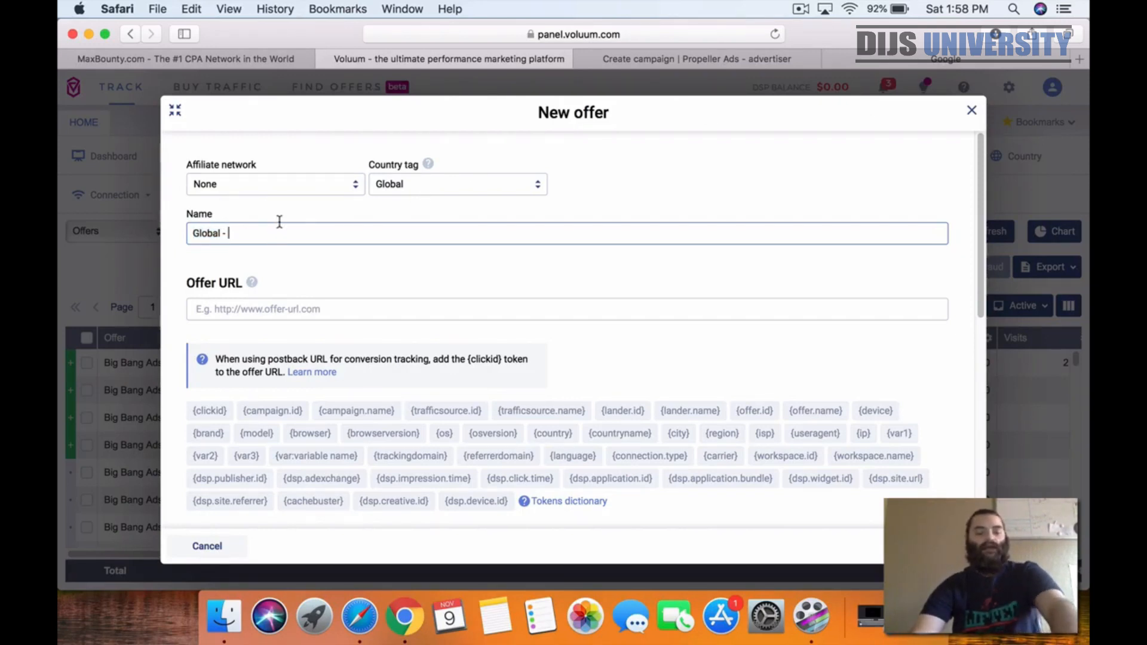
{"action": "type", "text": "Maxbounty"}
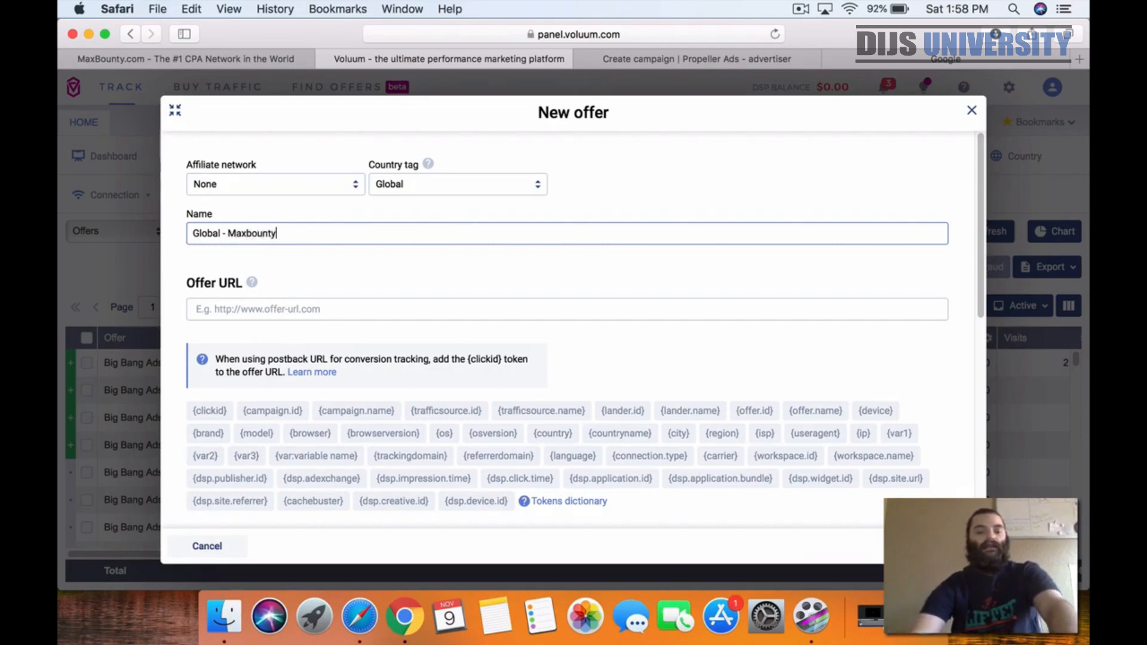
{"action": "type", "text": "-Cosmeti"}
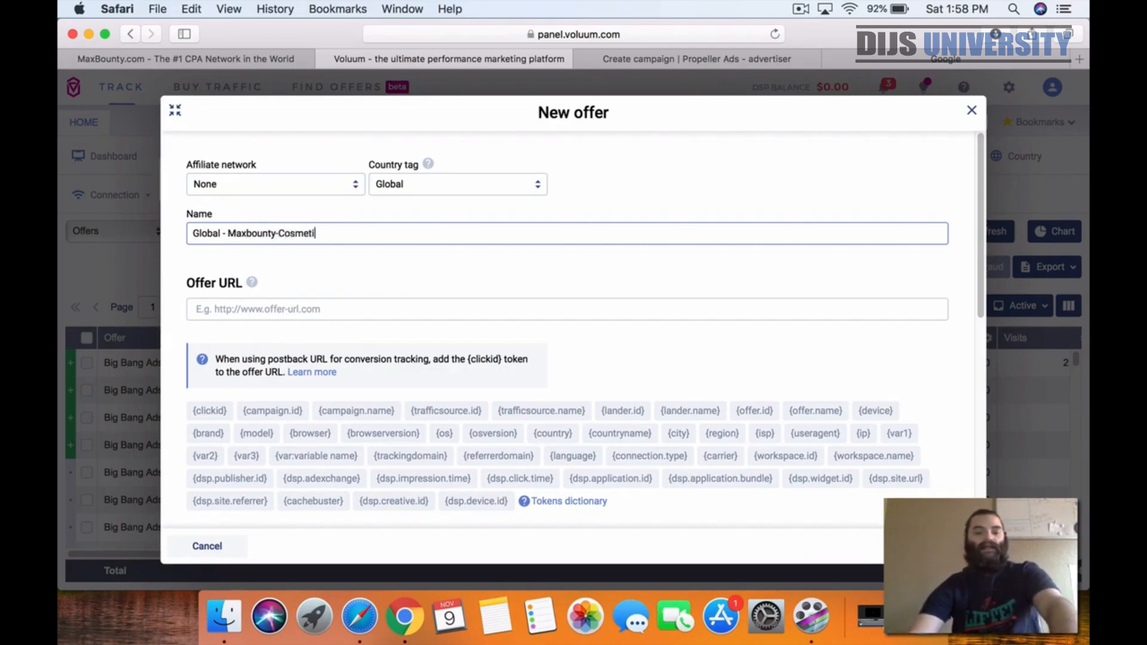
{"action": "type", "text": "cs"}
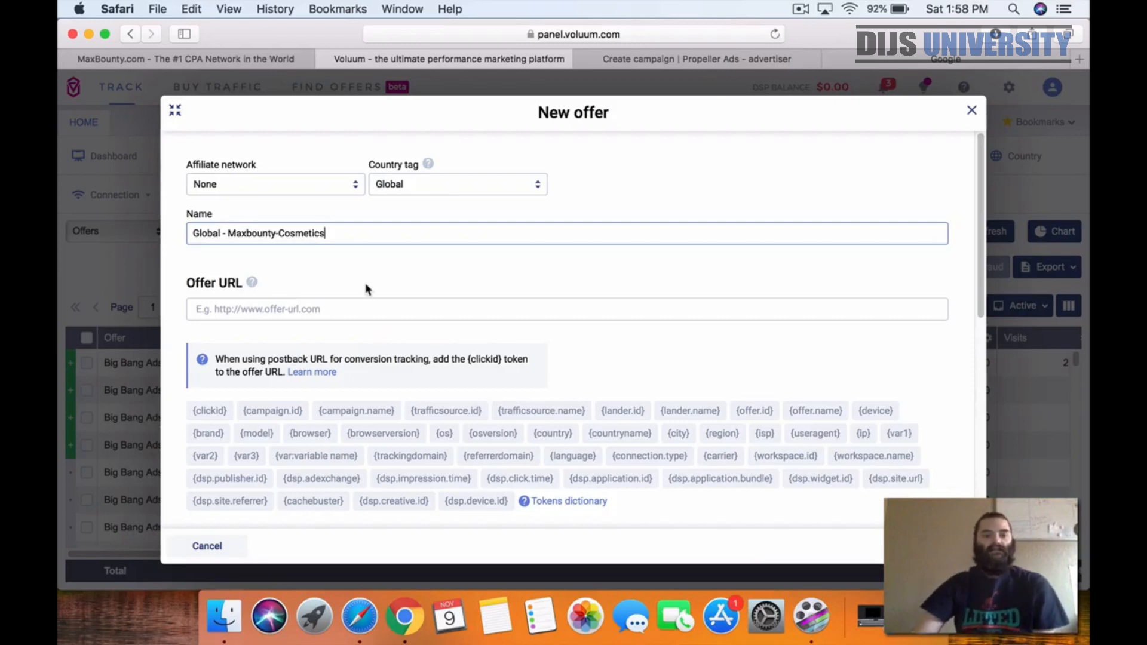
Paste the copied tracking link as the offer URL, replacing its s1 value with the {trafficsource.name} token and s2 value with {clickid}
{"action": "right_click", "coordinate": [308, 310]}
{"action": "left_click", "coordinate": [339, 354]}
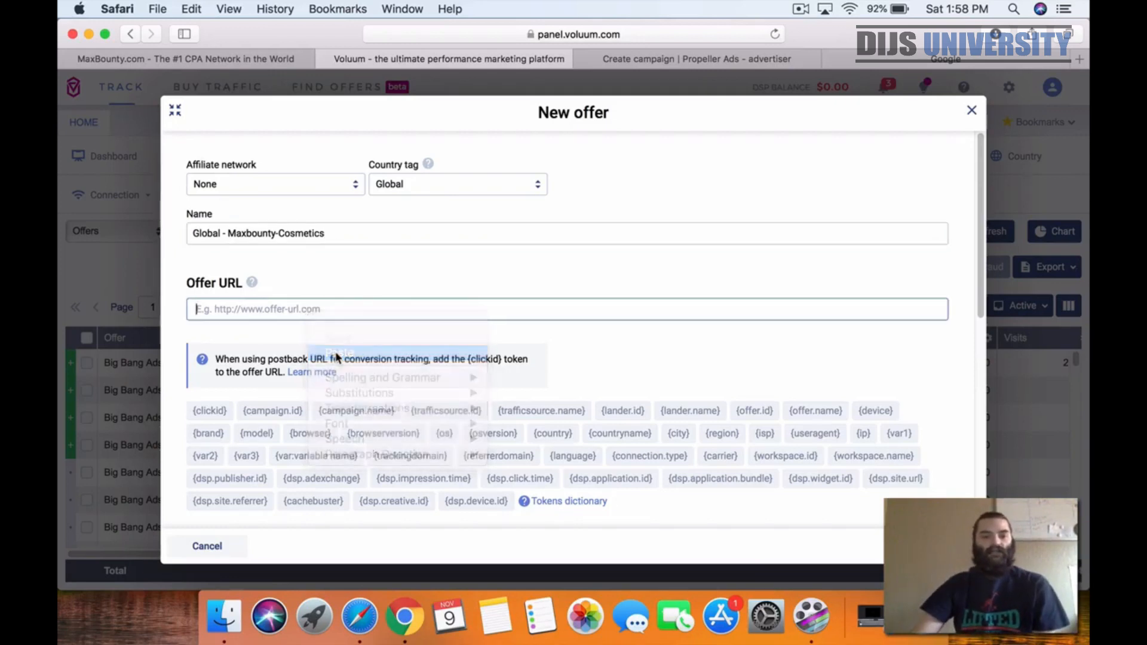
{"action": "double_click", "coordinate": [816, 309]}
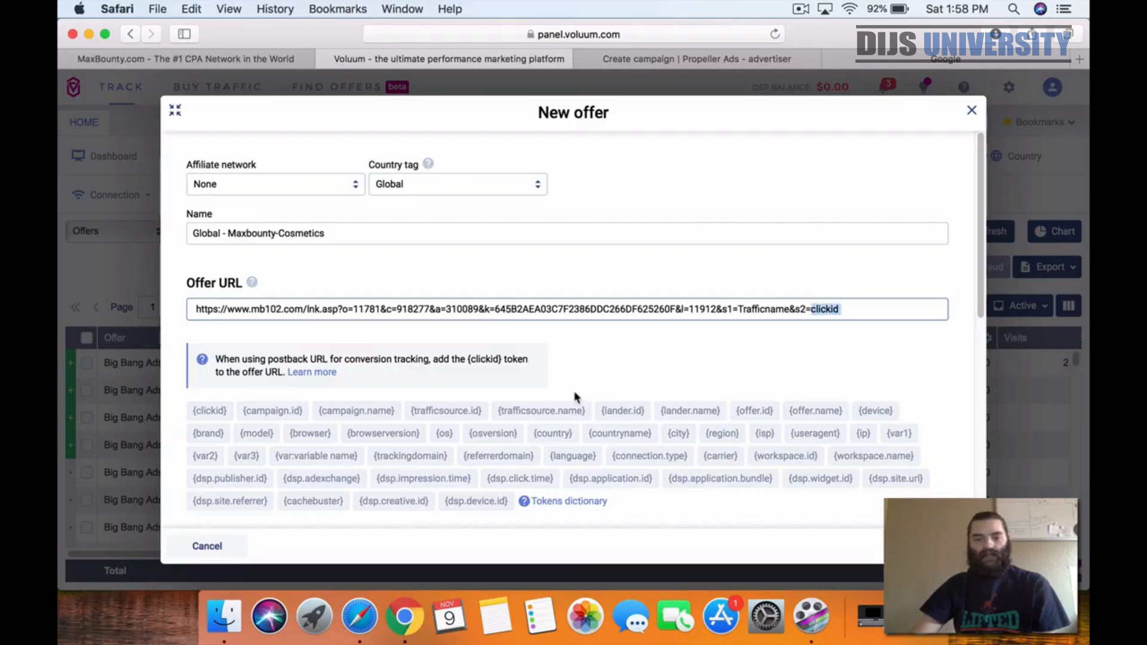
{"action": "left_click", "coordinate": [209, 413]}
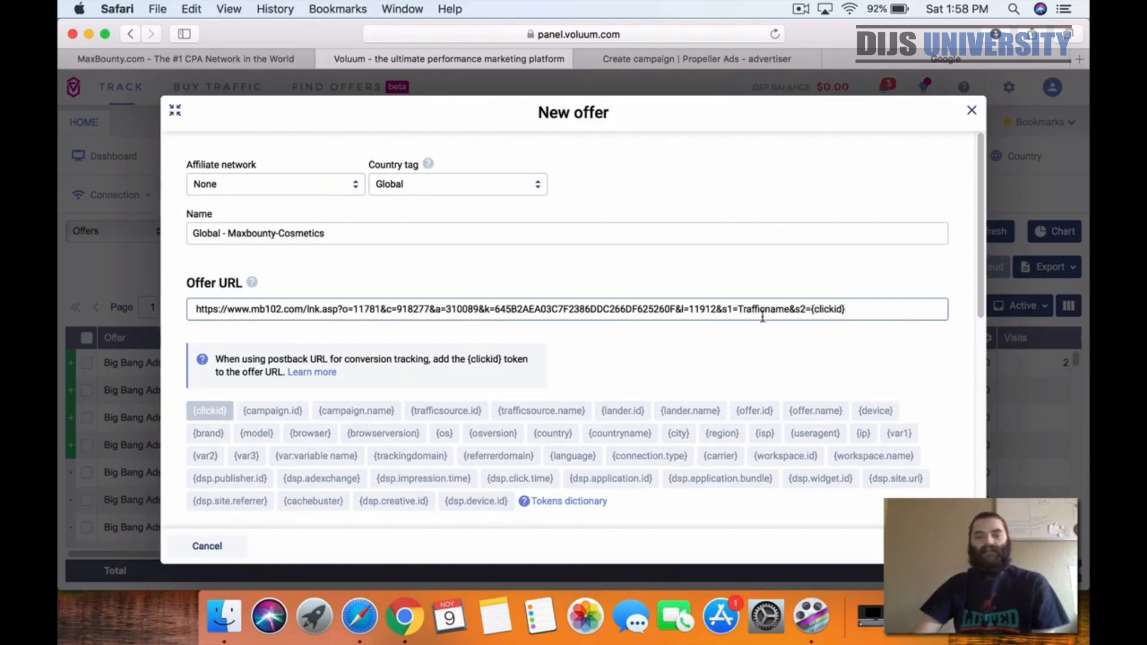
{"action": "left_click_drag", "start_coordinate": [738, 309], "coordinate": [788, 306]}
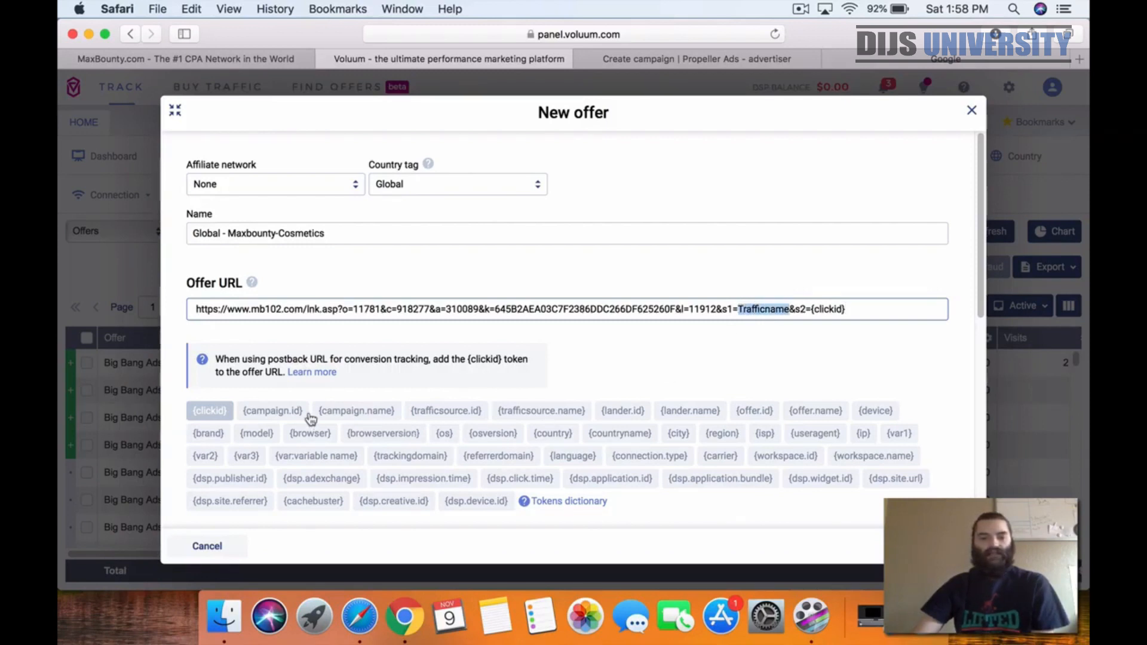
{"action": "left_click", "coordinate": [524, 411]}
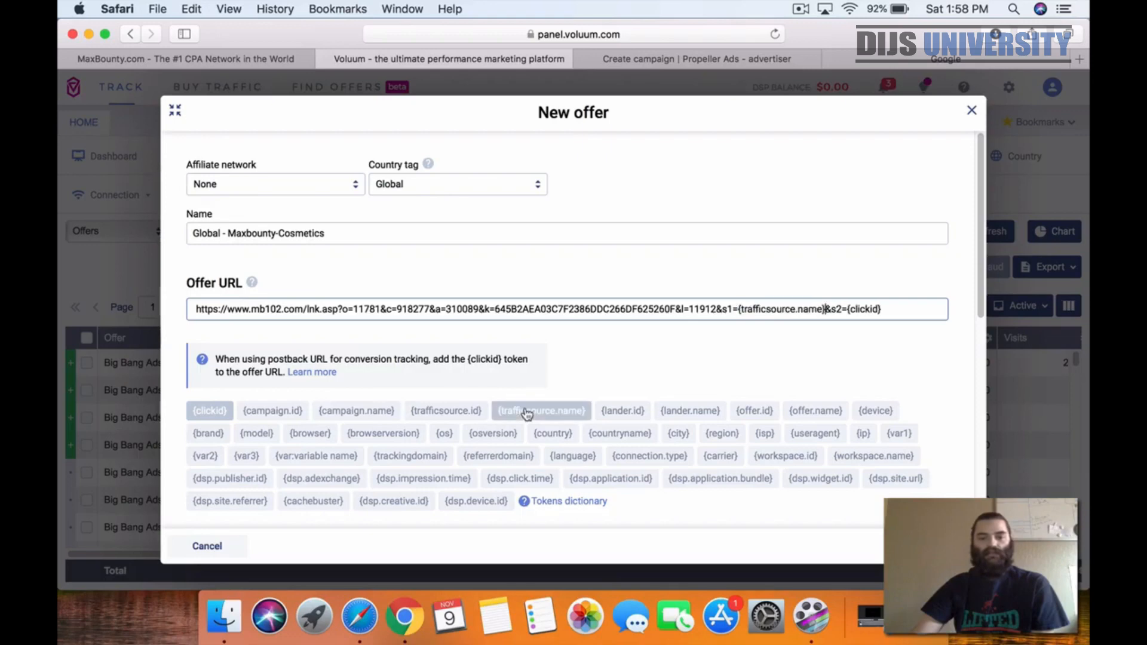
Review the offer's conversion tracking and conversion cap settings, then save the offer
{"action": "scroll", "coordinate": [890, 346], "scroll_direction": "down", "scroll_amount": 5}
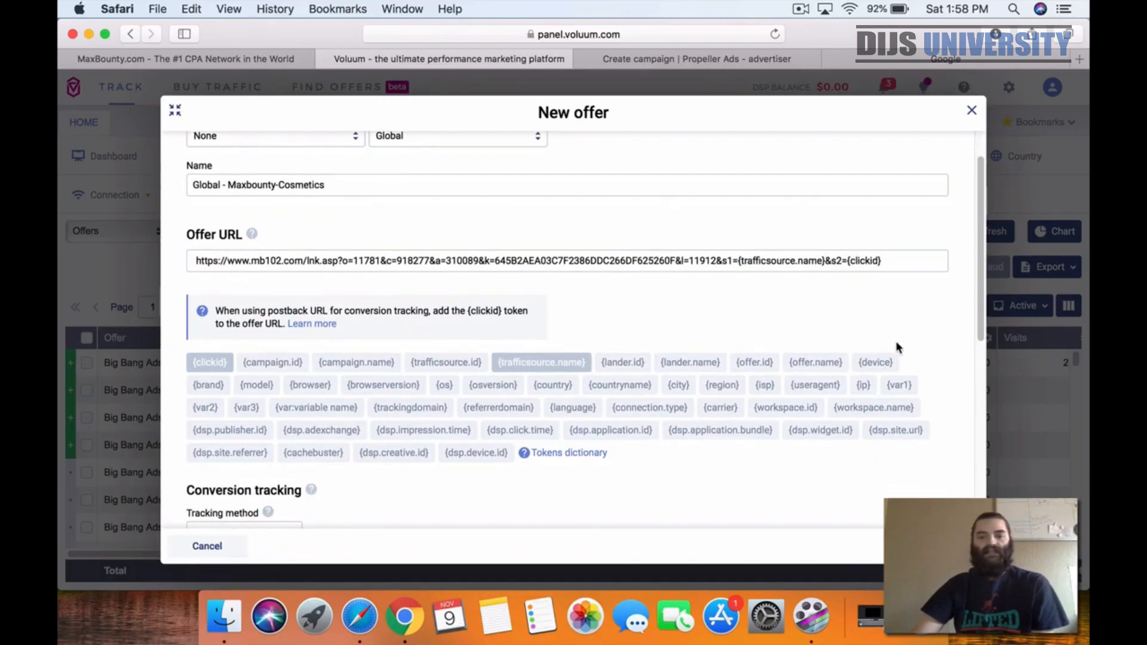
{"action": "scroll", "coordinate": [896, 347], "scroll_direction": "down", "scroll_amount": 10}
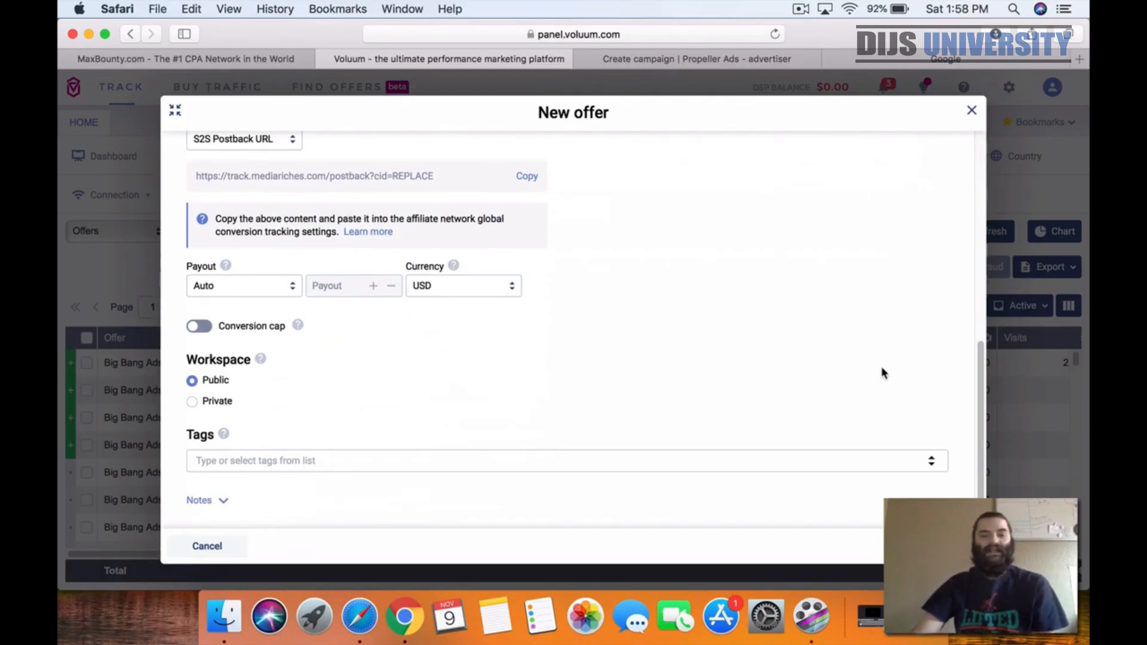
{"action": "mouse_move", "coordinate": [297, 327]}
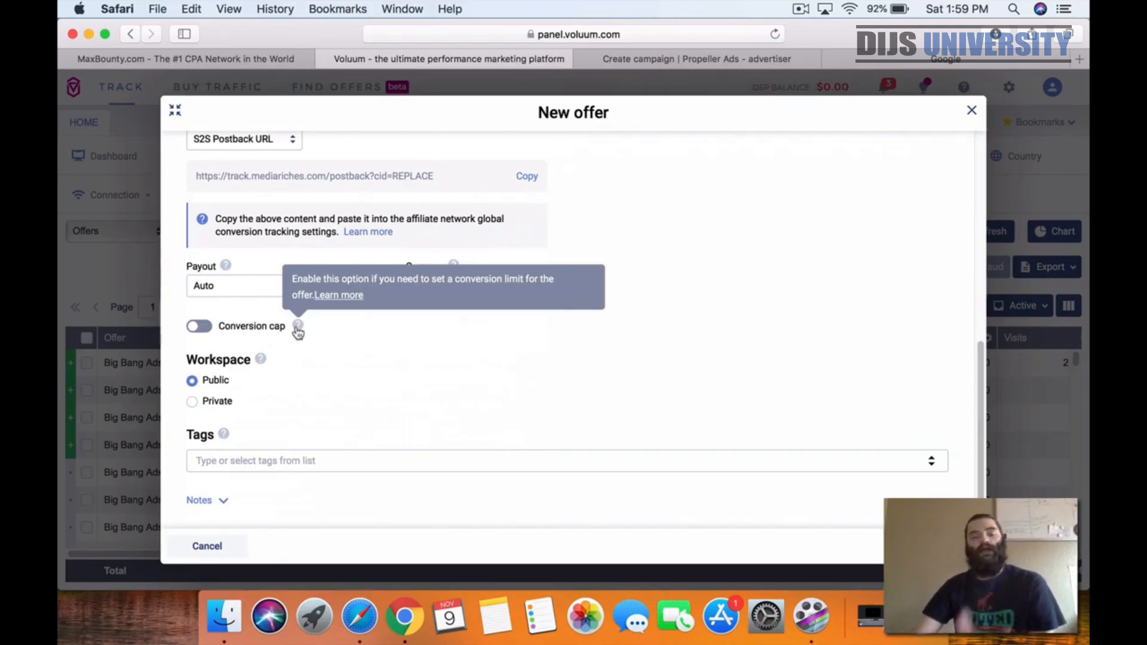
{"action": "scroll", "coordinate": [599, 425], "scroll_direction": "up", "scroll_amount": 1}
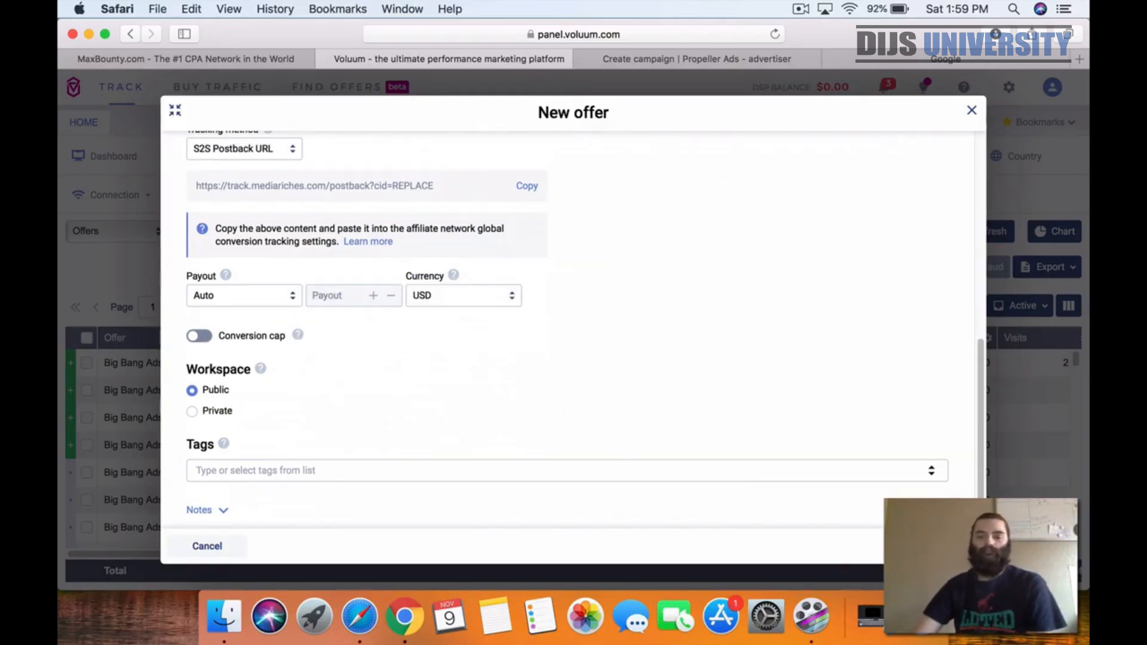
{"action": "left_click", "coordinate": [939, 546]}
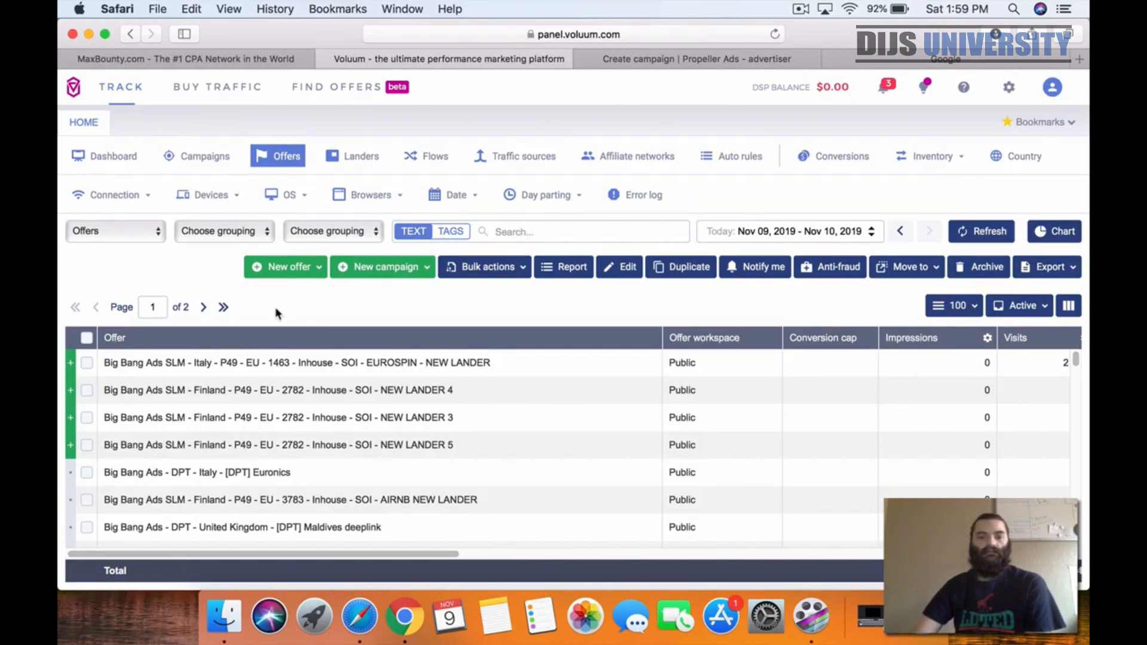
Start a new TRK Simple campaign from the campaigns list with PropellerAds DYT as its traffic source
{"action": "left_click", "coordinate": [175, 157]}
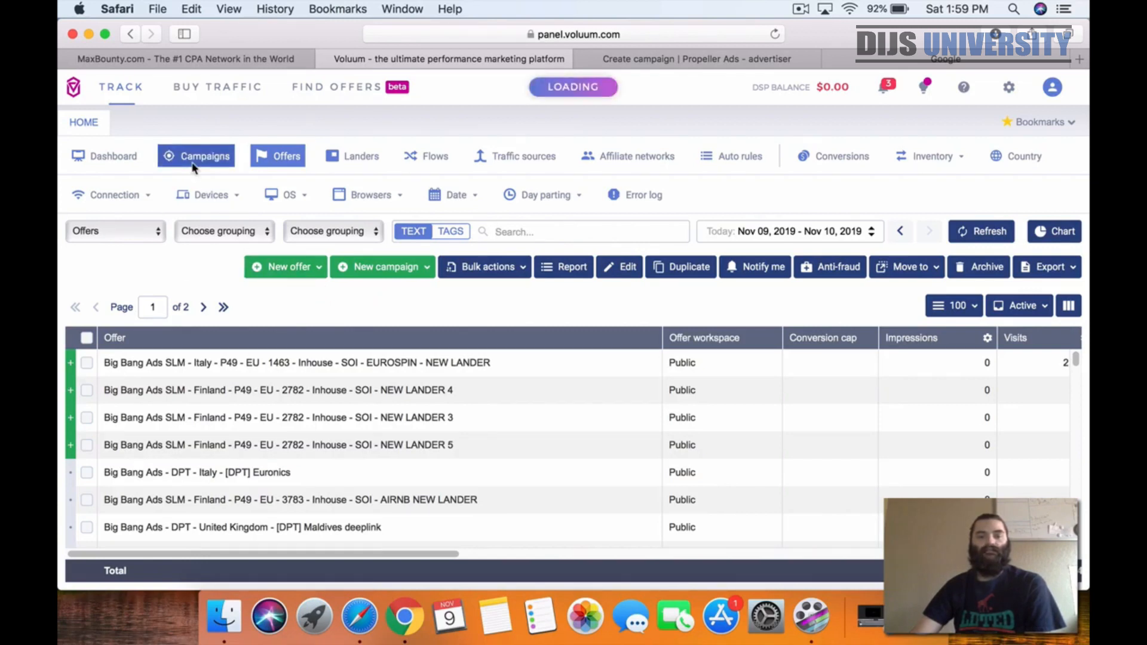
{"action": "left_click", "coordinate": [451, 278]}
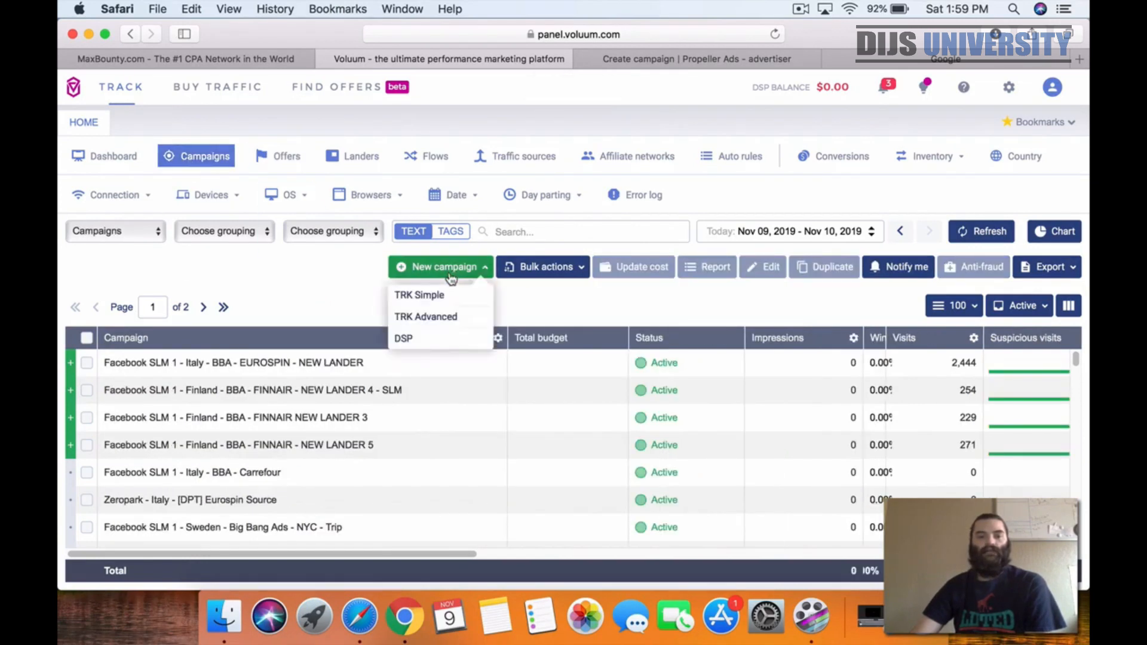
{"action": "left_click", "coordinate": [436, 296]}
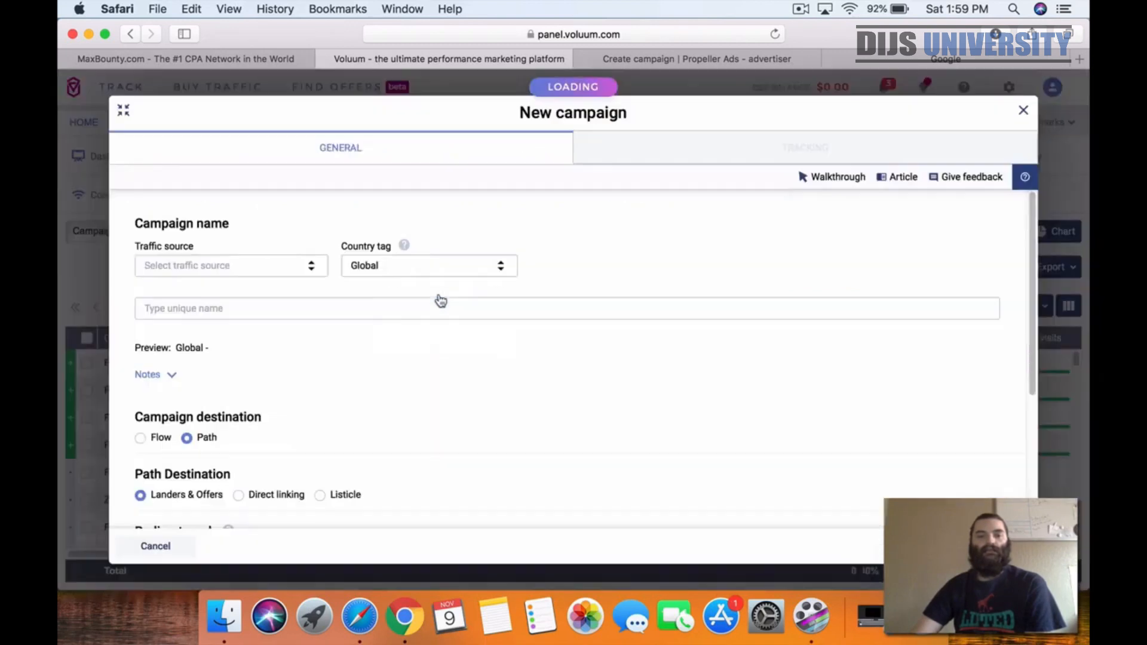
{"action": "left_click", "coordinate": [208, 265]}
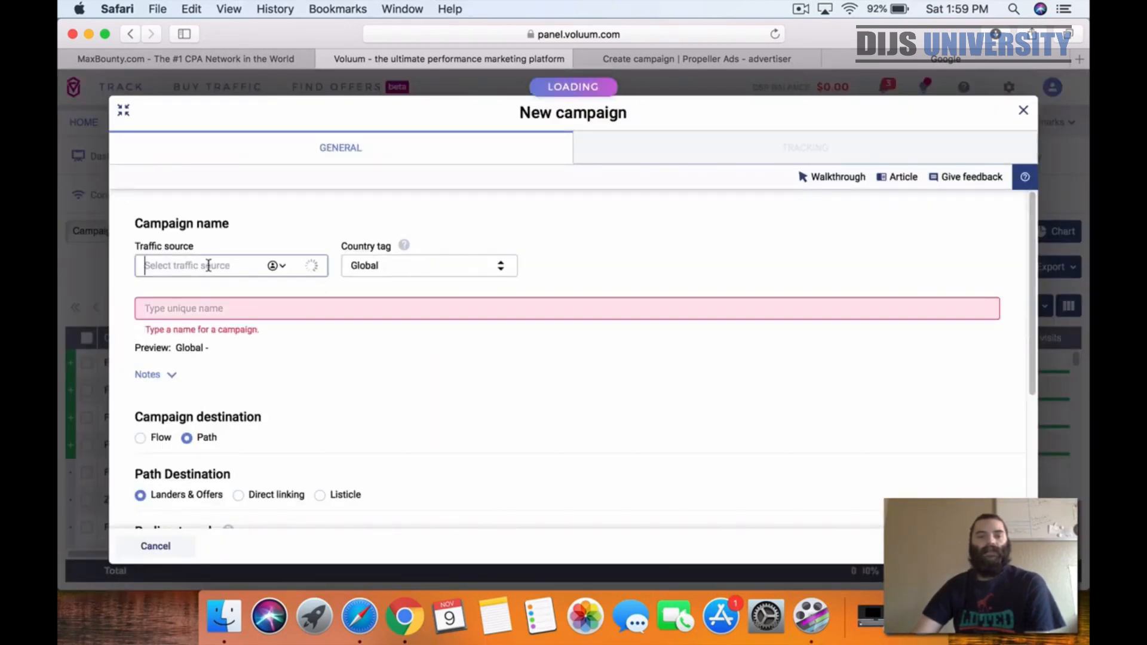
{"action": "type", "text": "ma"}
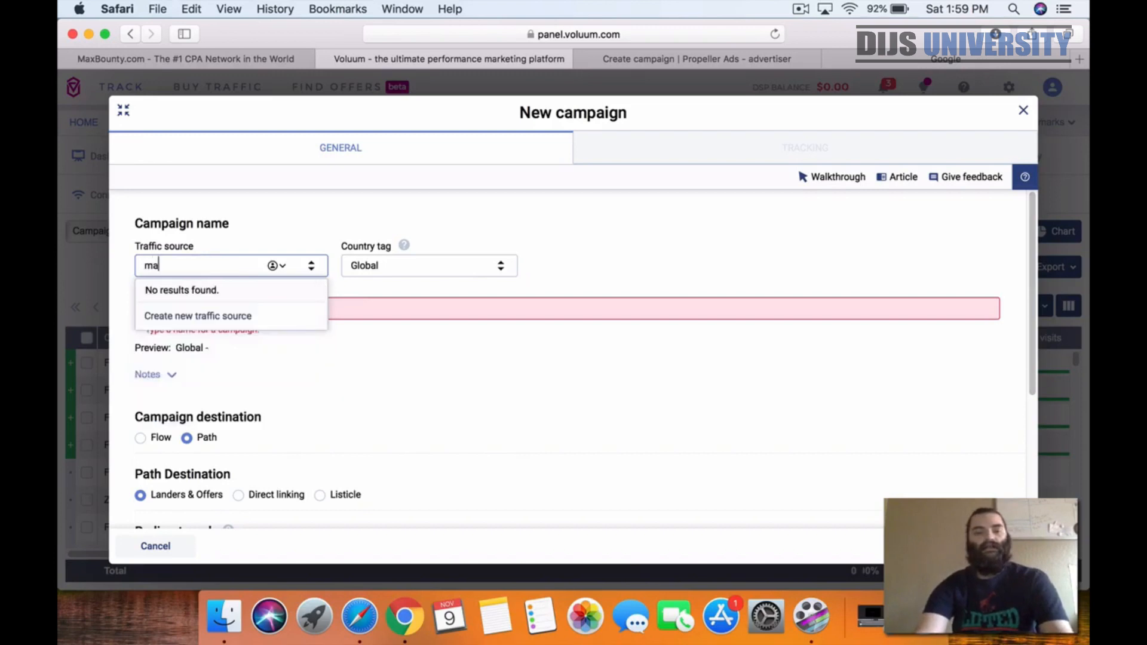
{"action": "key", "text": "BackSpace"}
{"action": "key", "text": "BackSpace"}
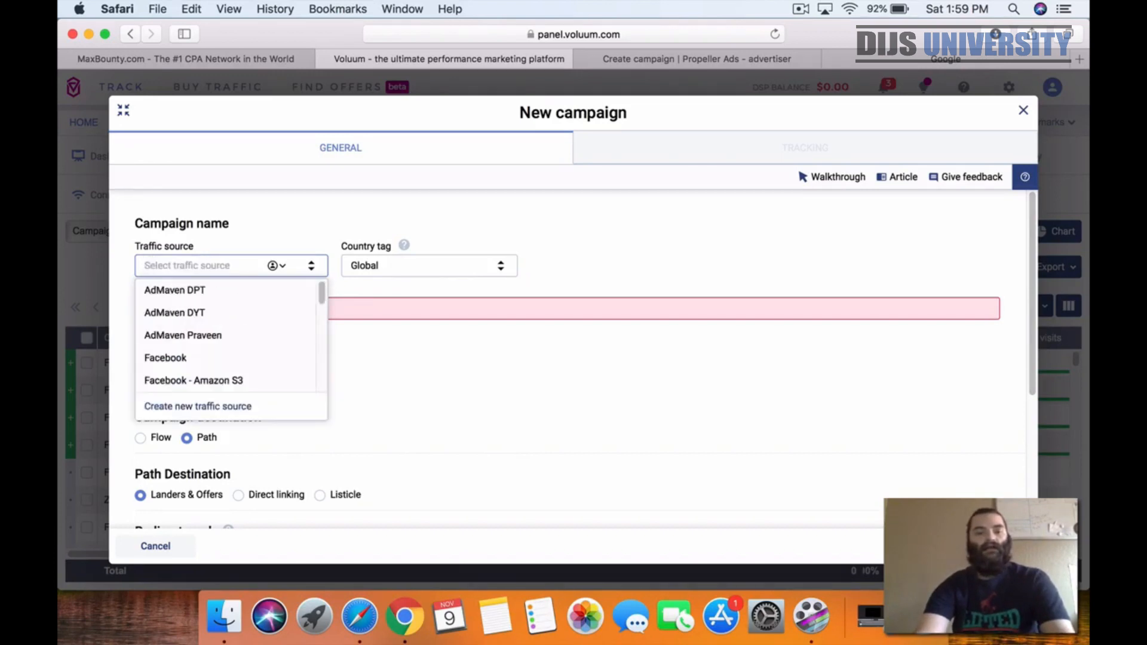
{"action": "type", "text": "pro"}
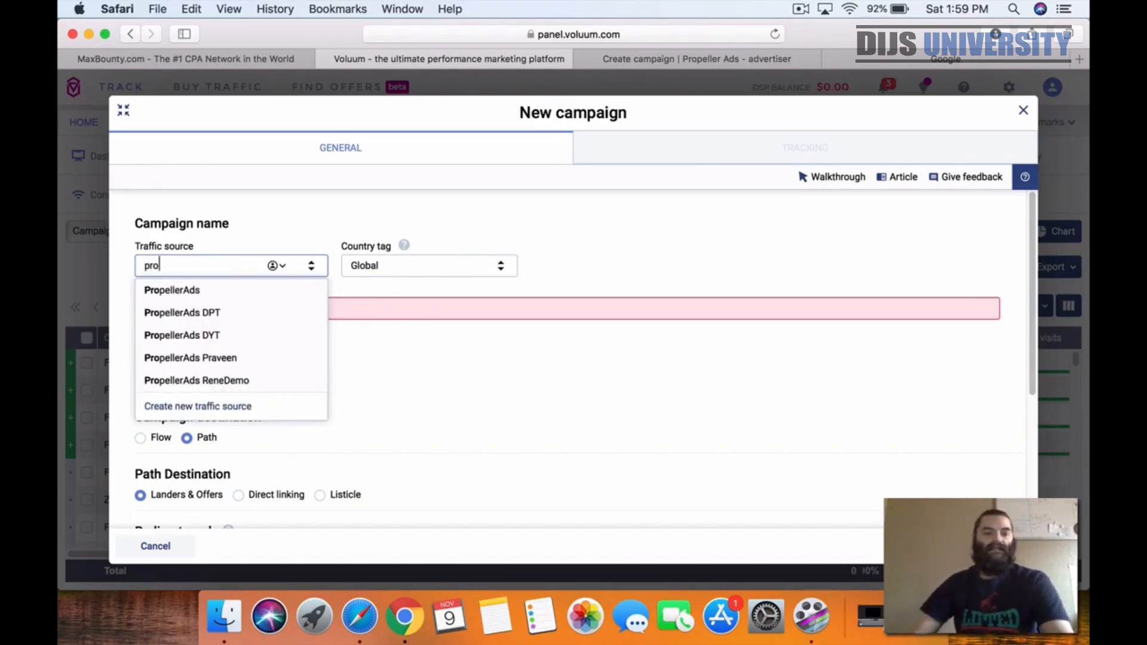
{"action": "left_click", "coordinate": [205, 335]}
Set the campaign's country tag to United States, name it maxbounty-cosmetics, and try to save it
{"action": "left_click", "coordinate": [438, 263]}
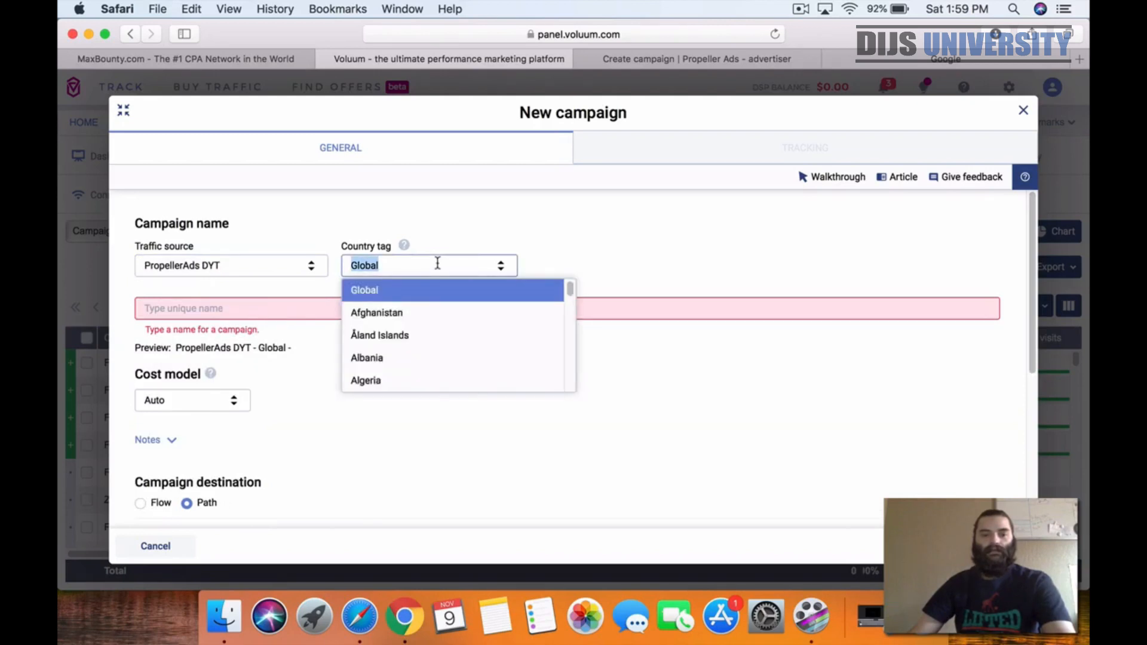
{"action": "type", "text": "unit"}
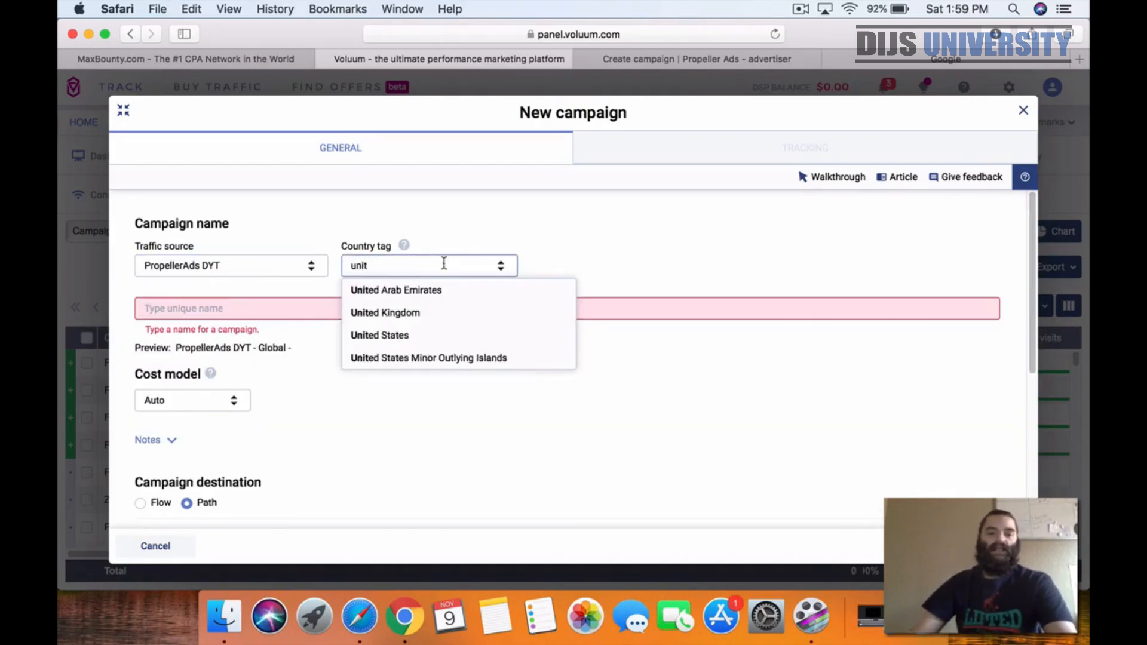
{"action": "left_click", "coordinate": [385, 335]}
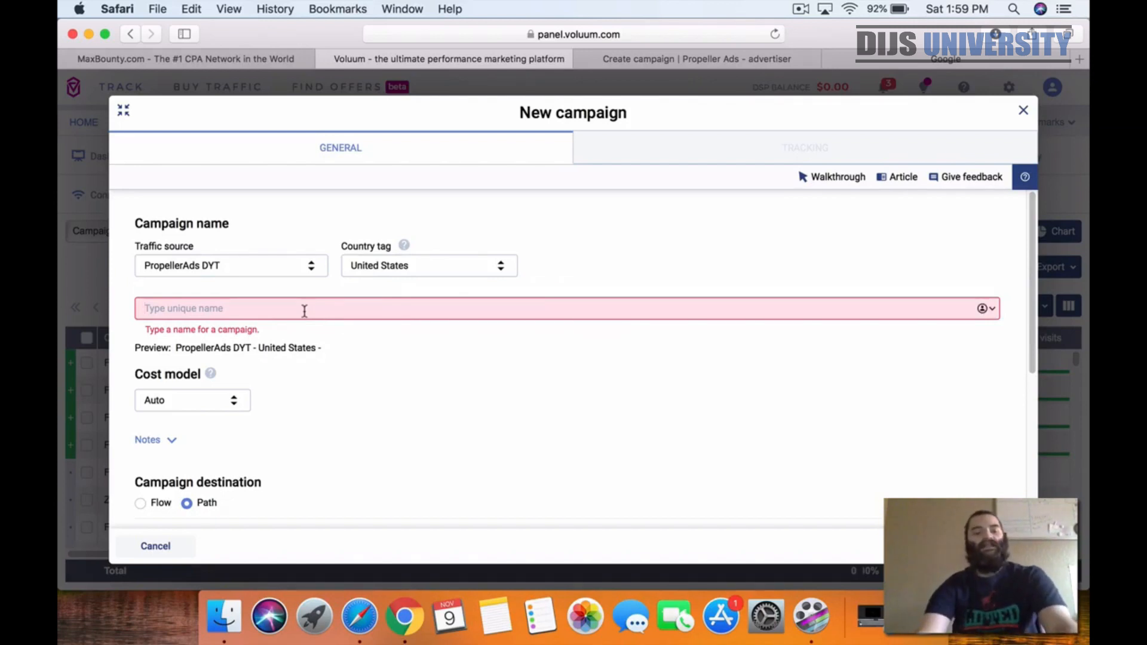
{"action": "type", "text": "maxbounty"}
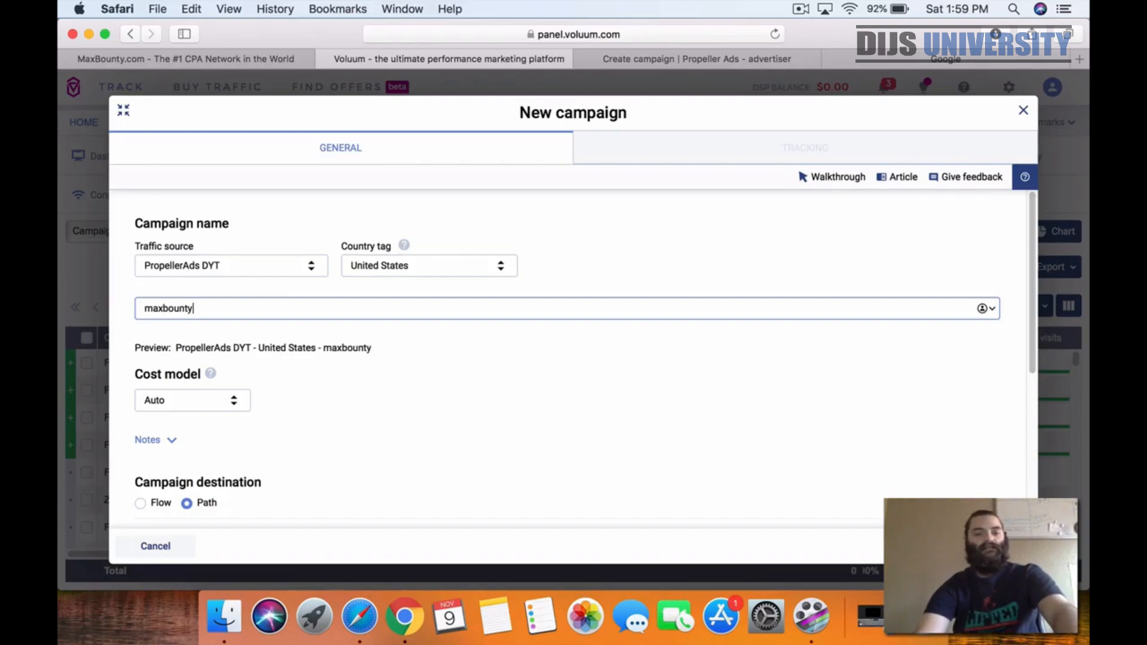
{"action": "type", "text": "-cos"}
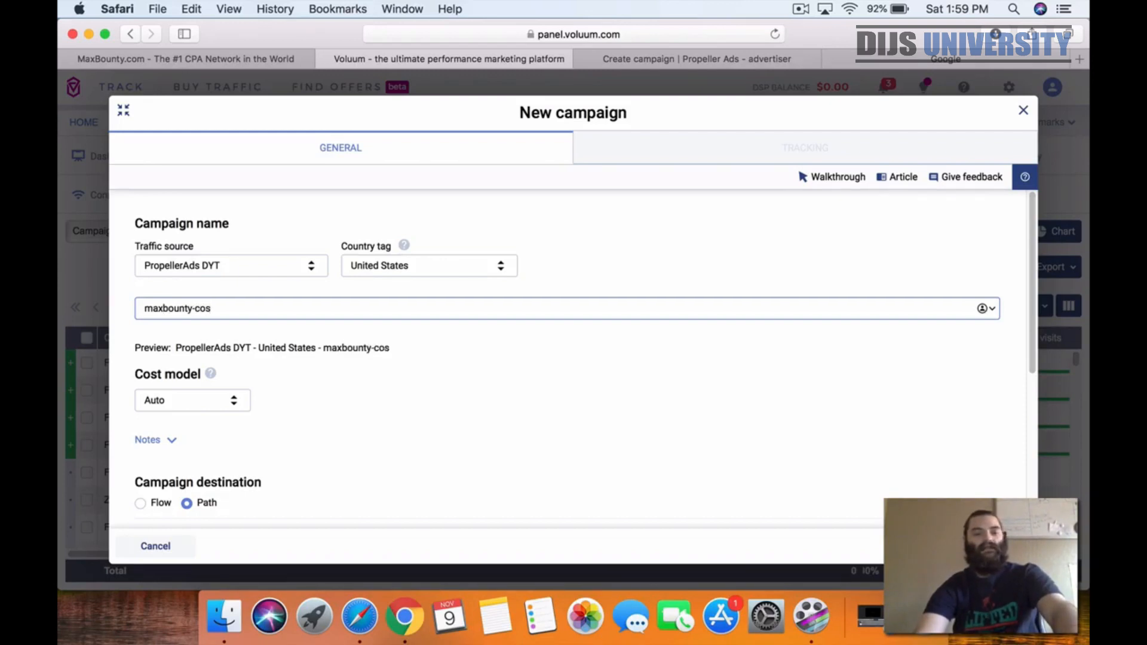
{"action": "type", "text": "metics"}
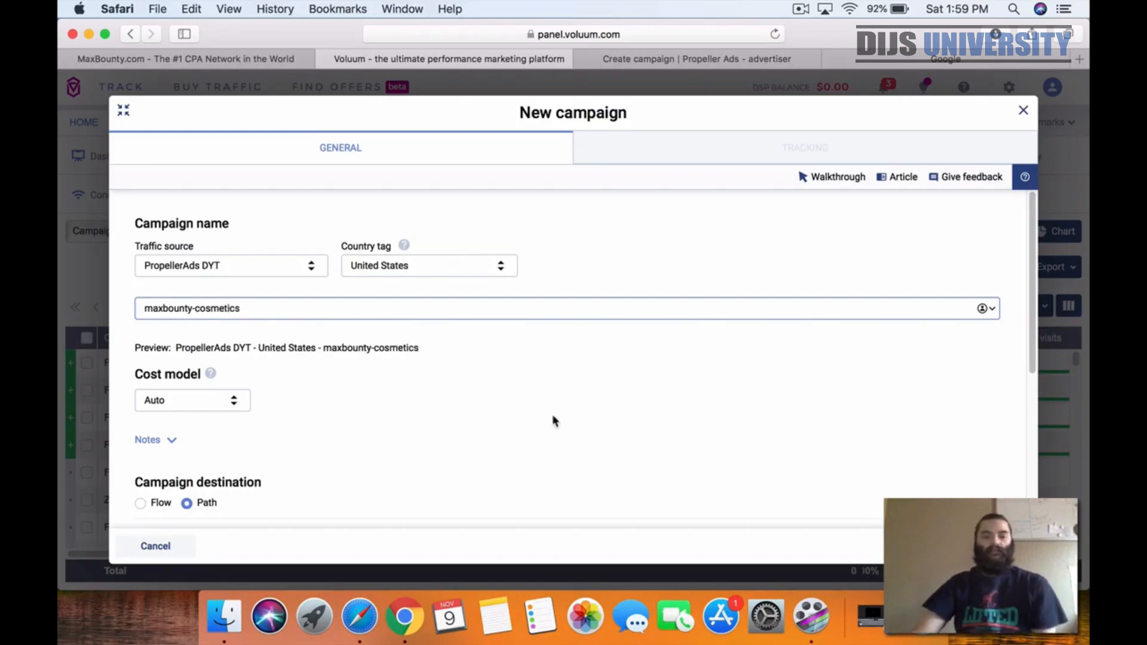
{"action": "left_click", "coordinate": [985, 546]}
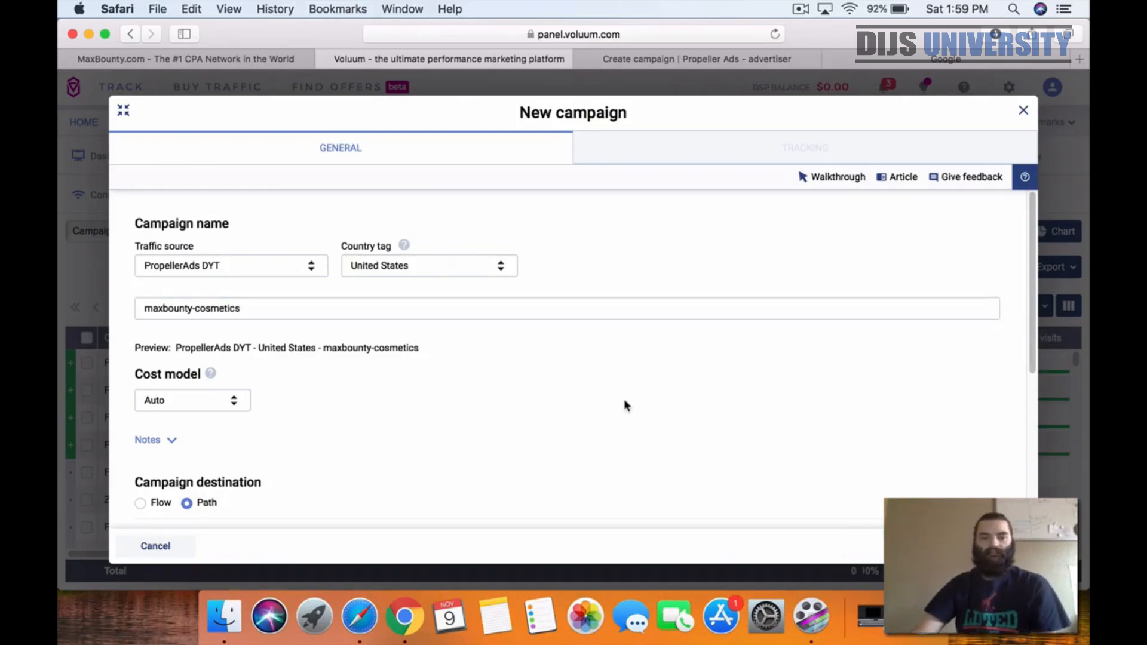
Change the campaign's path destination to Direct linking
{"action": "scroll", "coordinate": [607, 399], "scroll_direction": "down", "scroll_amount": 5}
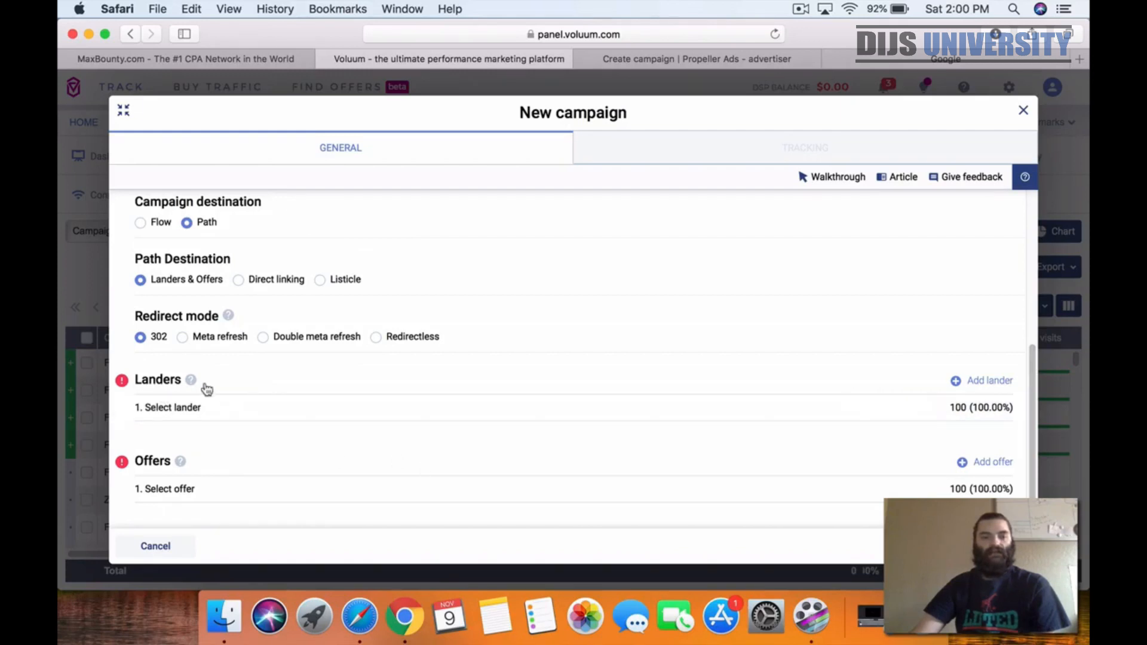
{"action": "scroll", "coordinate": [203, 387], "scroll_direction": "up", "scroll_amount": 1}
{"action": "mouse_move", "coordinate": [201, 390]}
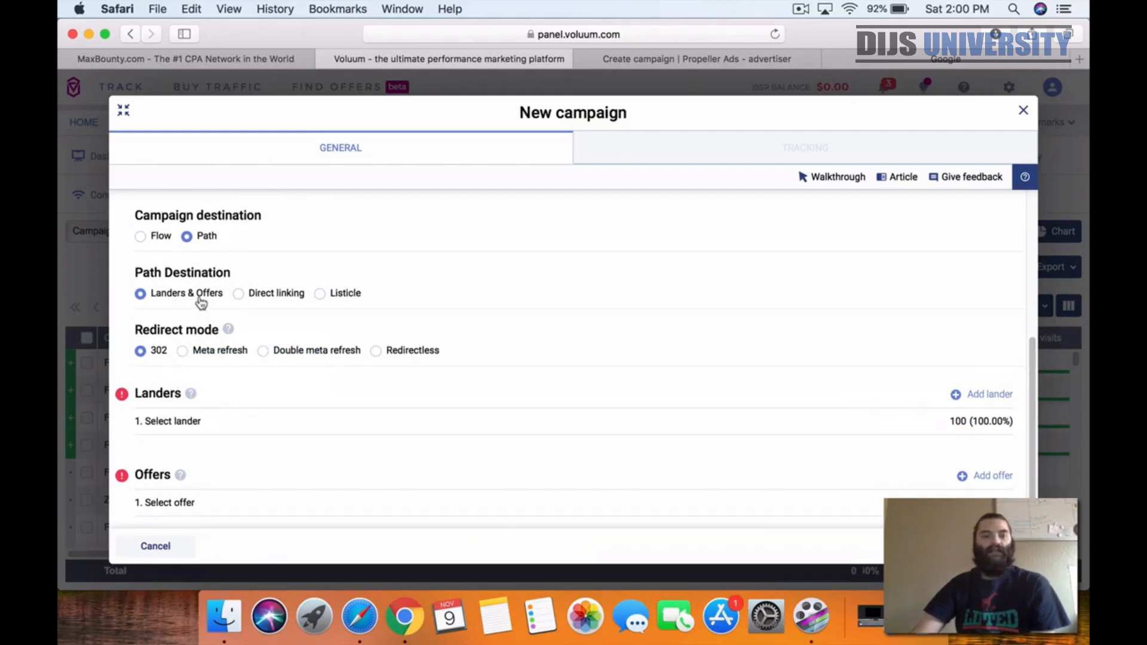
{"action": "left_click", "coordinate": [238, 293]}
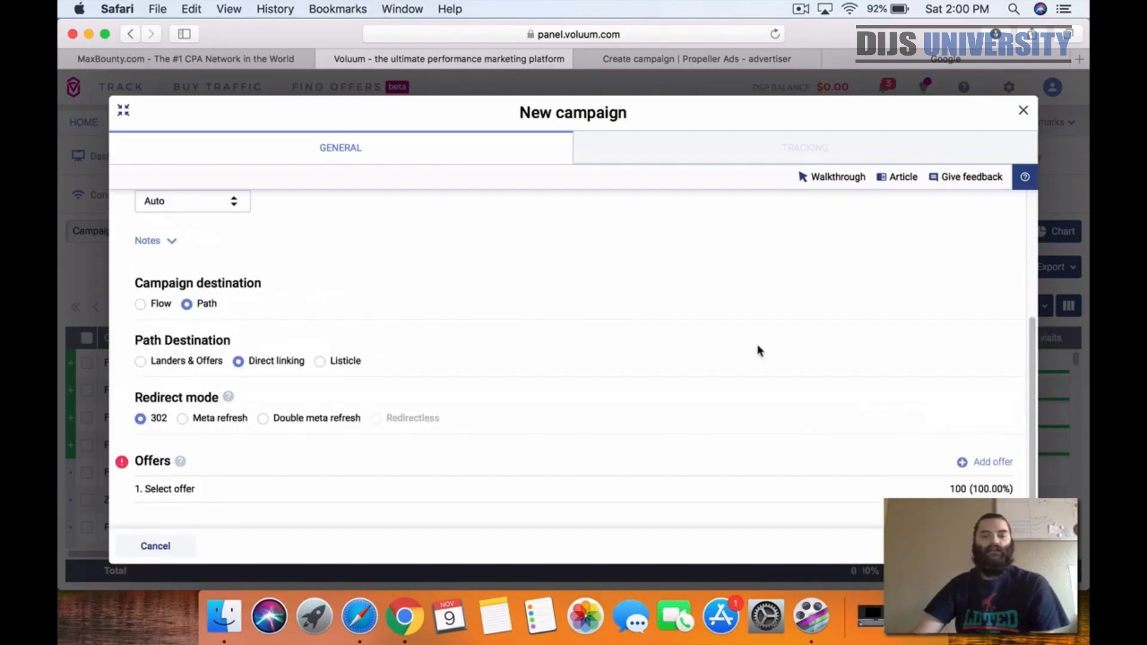
Select Global - Maxbounty-Cosmetics as the campaign's offer
{"action": "scroll", "coordinate": [757, 349], "scroll_direction": "up", "scroll_amount": 2}
{"action": "scroll", "coordinate": [755, 349], "scroll_direction": "down", "scroll_amount": 2}
{"action": "left_click", "coordinate": [168, 487]}
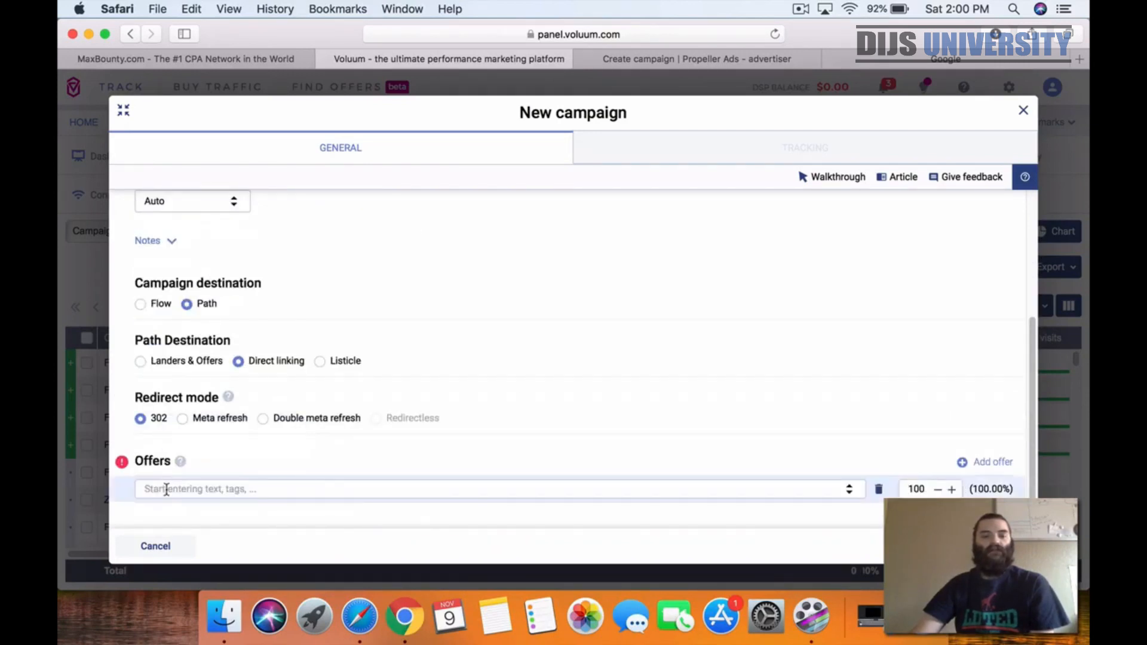
{"action": "left_click", "coordinate": [167, 489]}
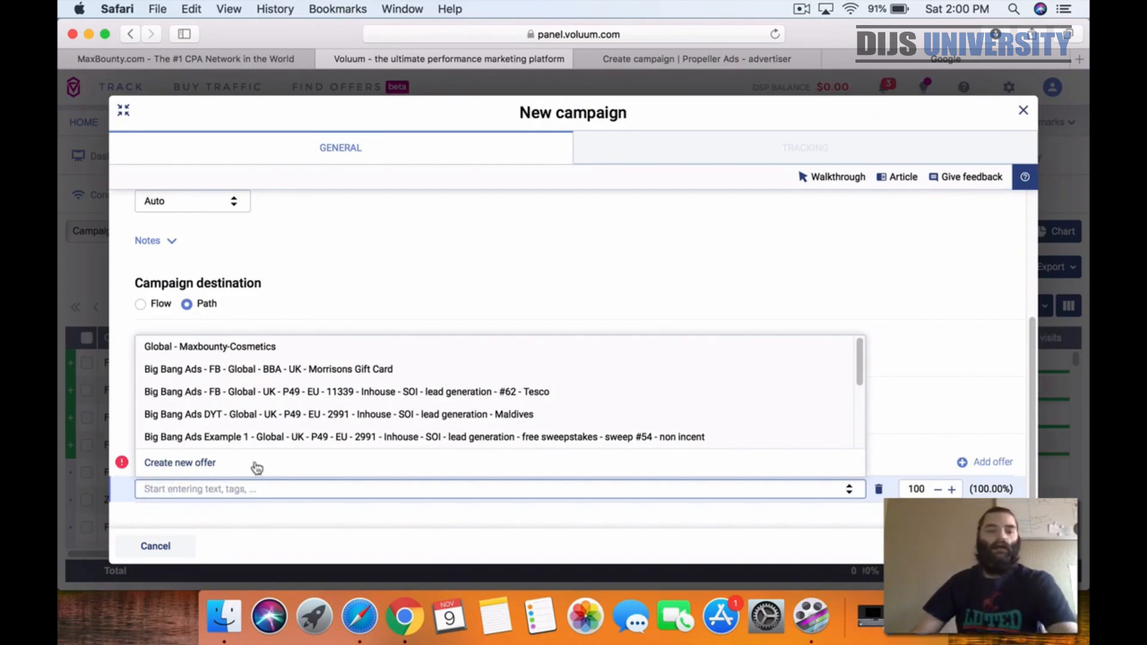
{"action": "left_click", "coordinate": [230, 348]}
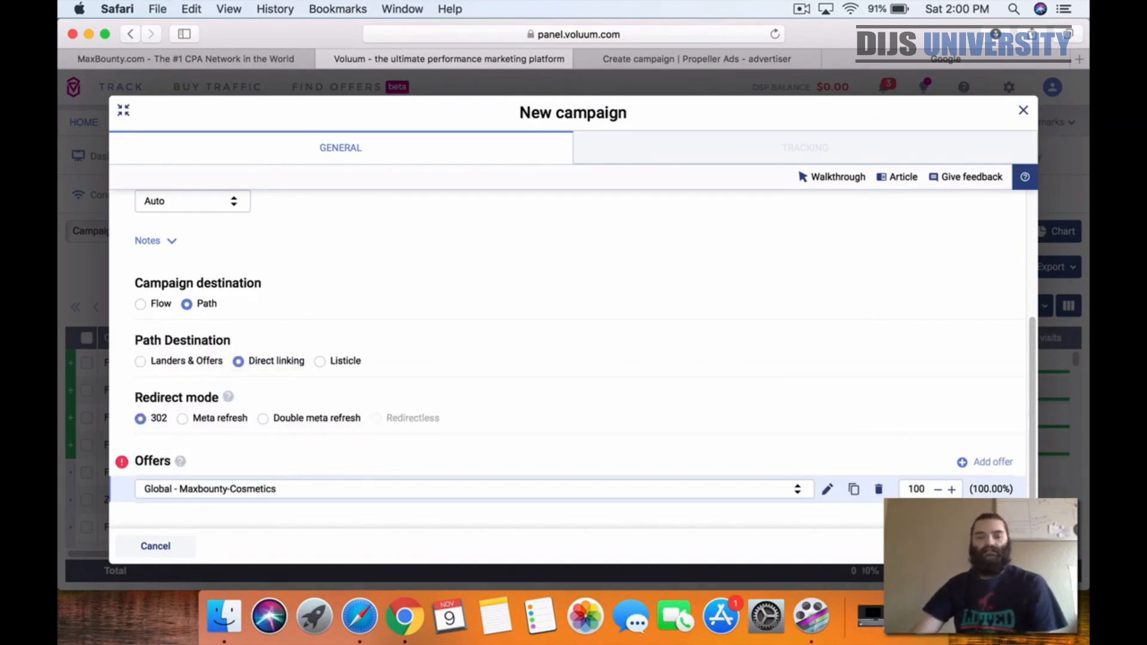
Save the new campaign, copy its campaign URL, and close the campaign form
{"action": "left_click", "coordinate": [992, 546]}
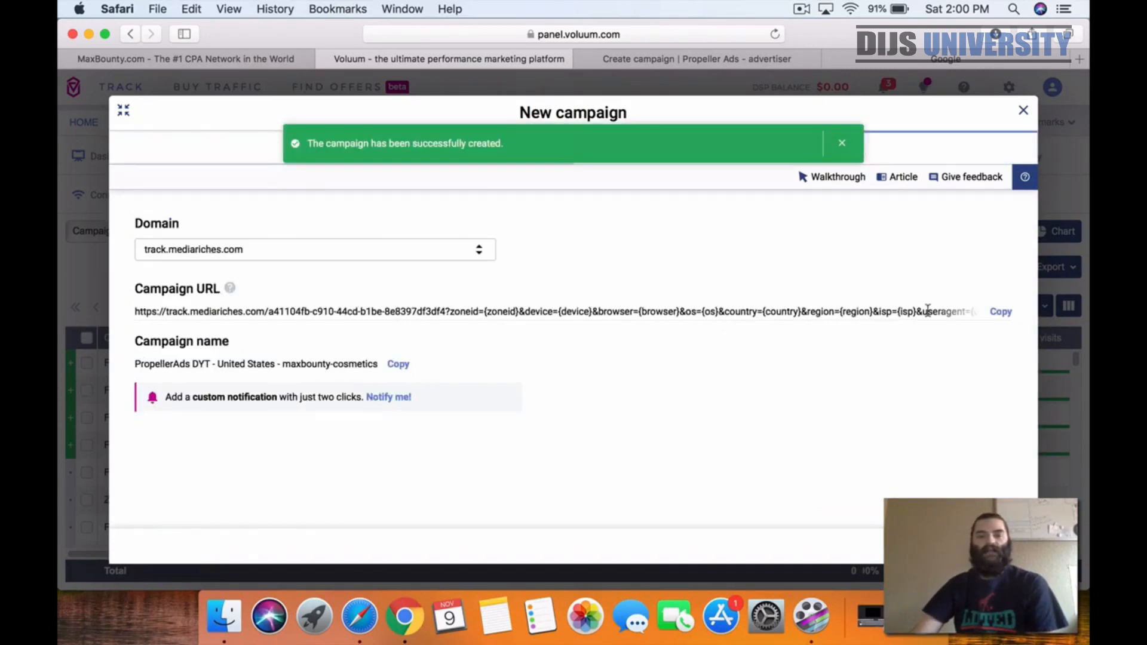
{"action": "left_click", "coordinate": [1000, 312]}
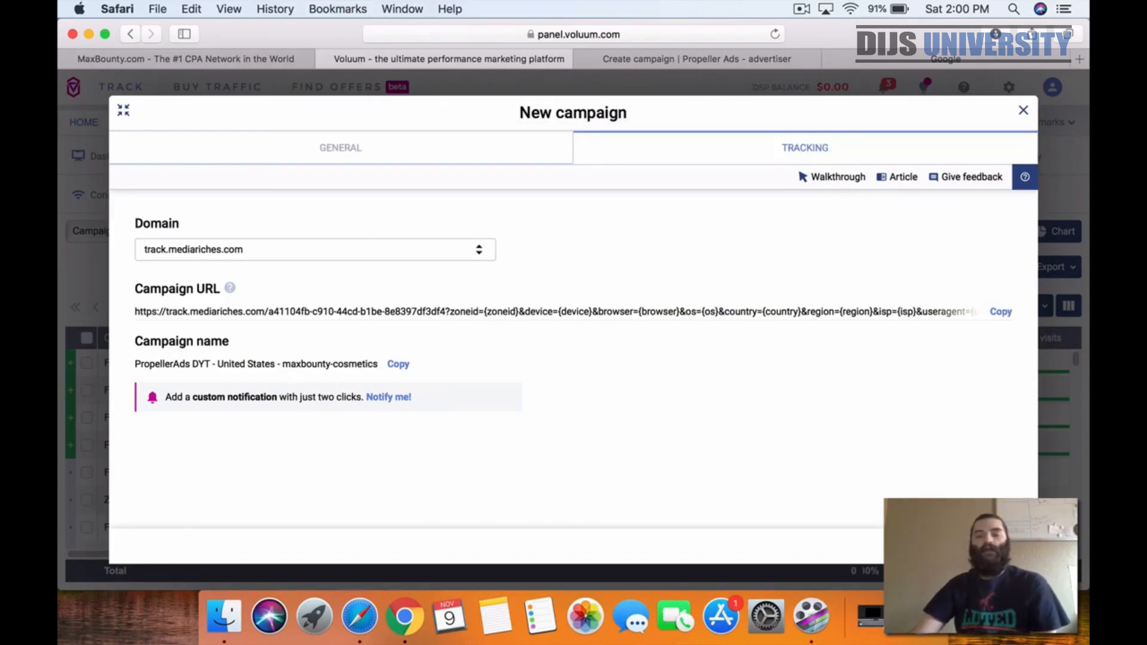
{"action": "left_click", "coordinate": [1001, 544]}
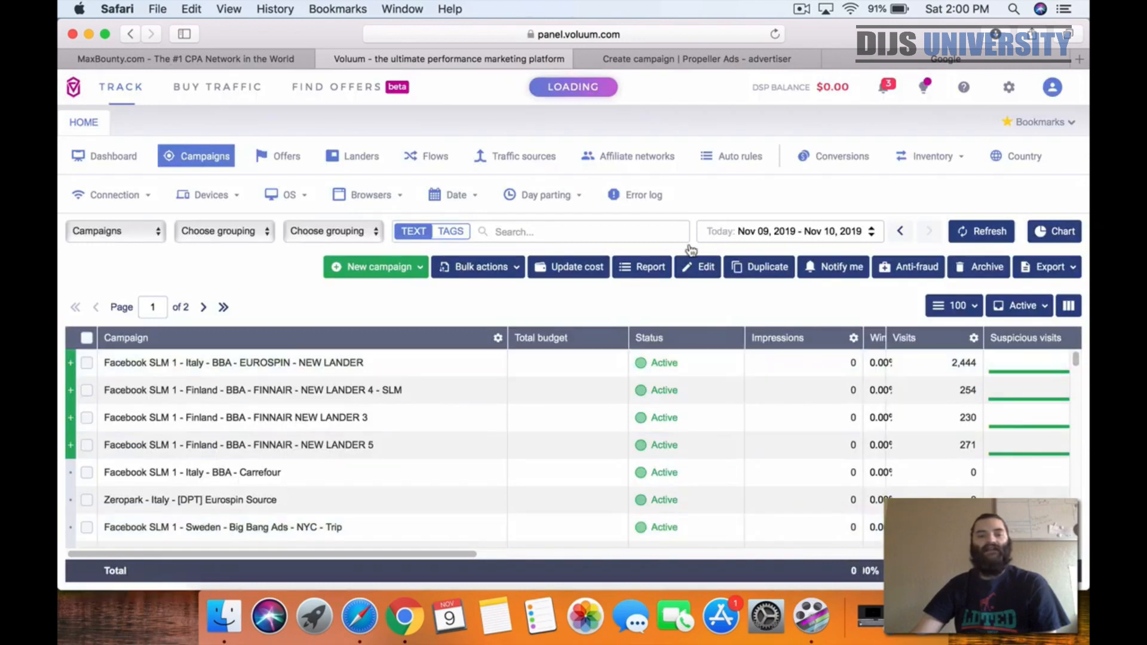
Switch to the PropellerAds campaign creation form and choose Push Notifications as the advertising format
{"action": "left_click", "coordinate": [690, 60]}
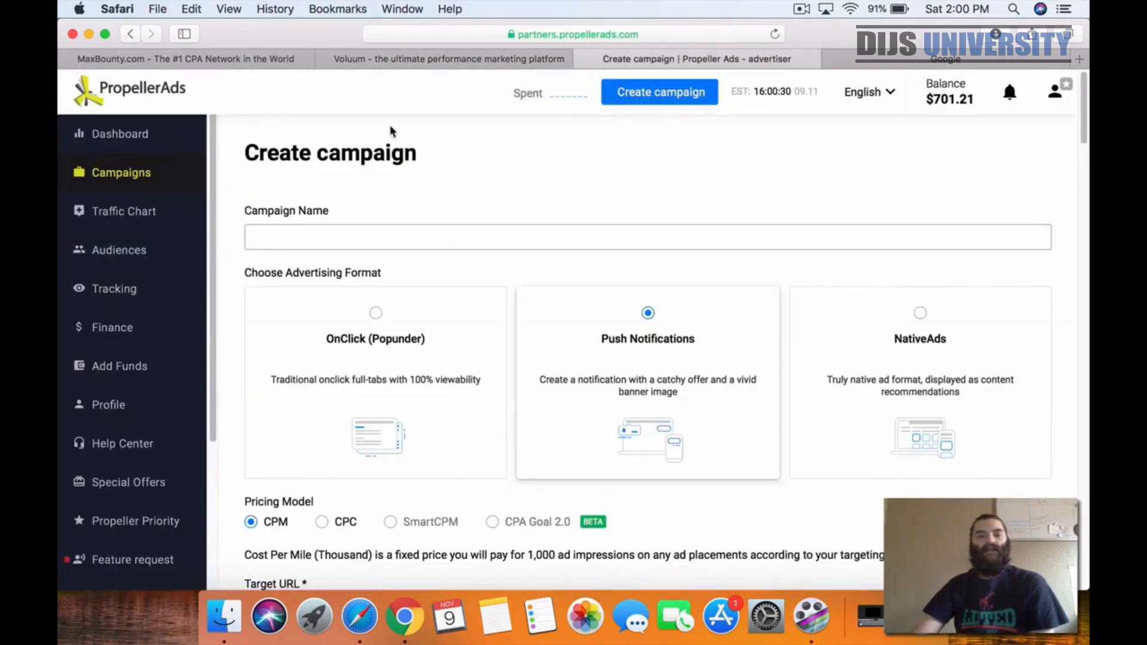
{"action": "scroll", "coordinate": [362, 142], "scroll_direction": "down", "scroll_amount": 2}
{"action": "scroll", "coordinate": [362, 142], "scroll_direction": "up", "scroll_amount": 2}
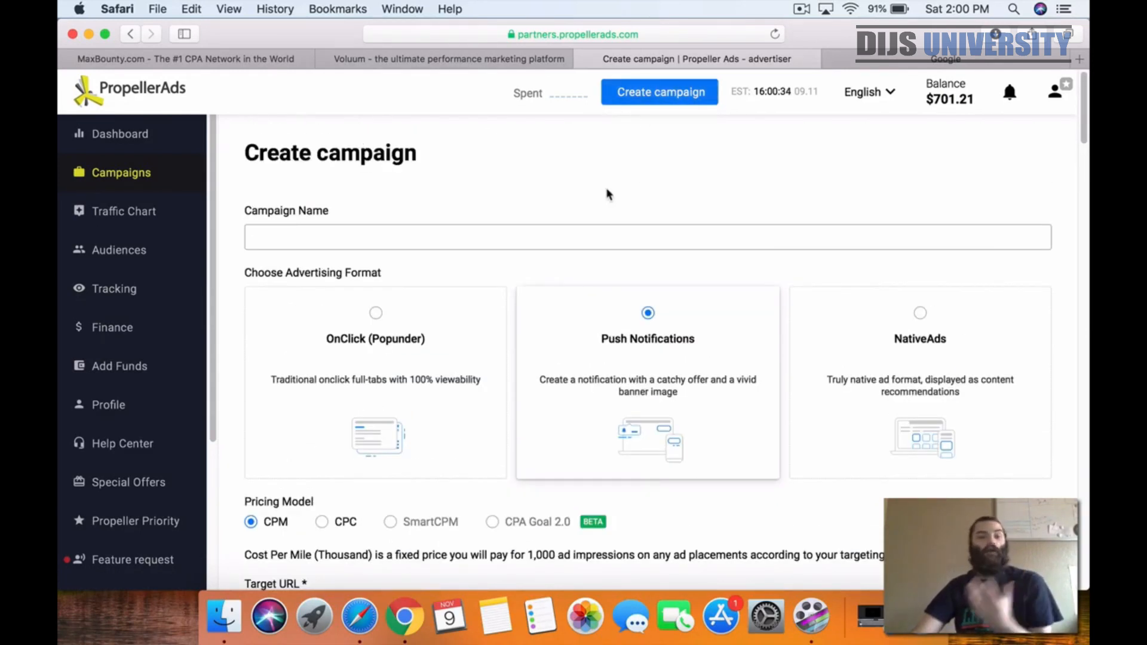
{"action": "left_click", "coordinate": [559, 238]}
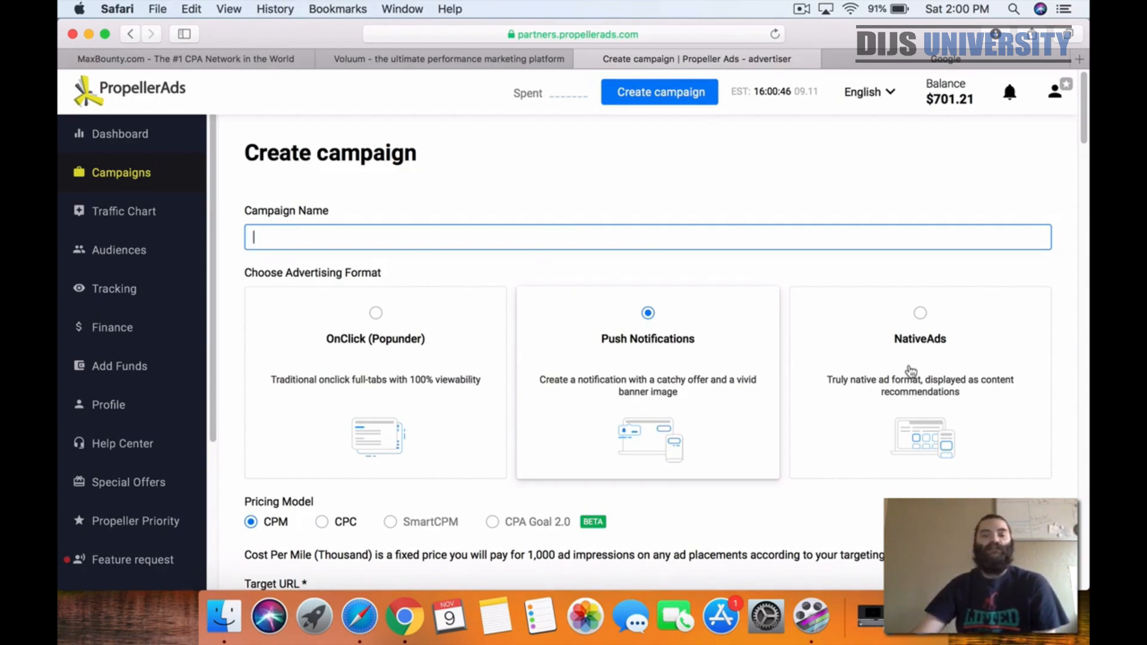
{"action": "left_click", "coordinate": [671, 343]}
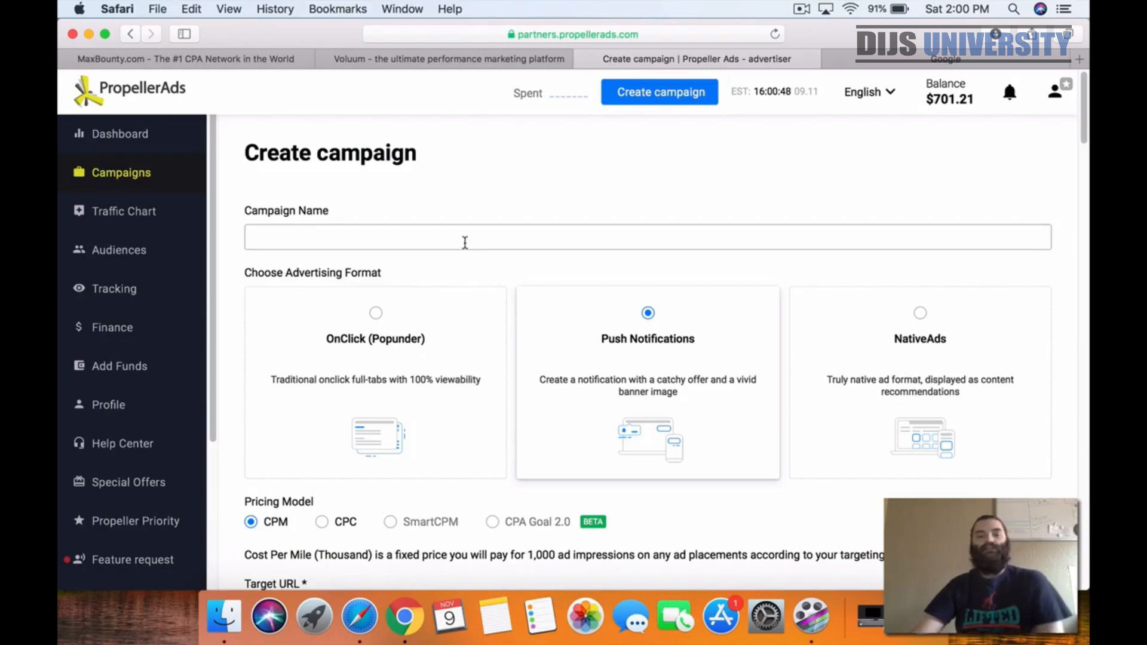
{"action": "left_click", "coordinate": [465, 242]}
{"action": "type", "text": "M"}
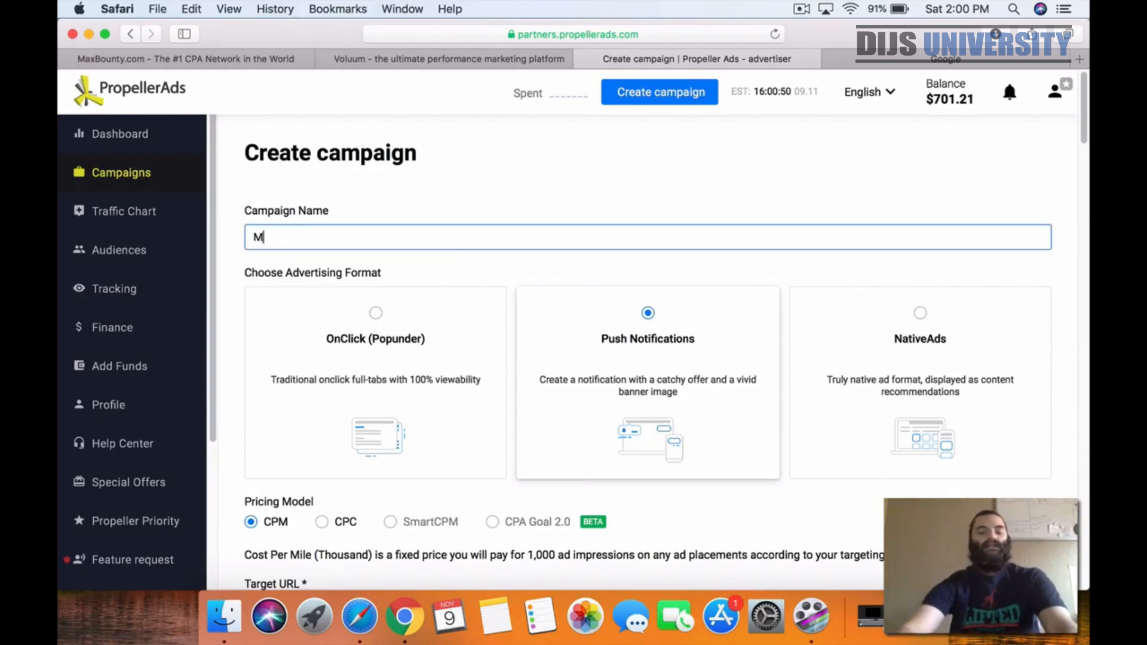
{"action": "type", "text": "axbounty"}
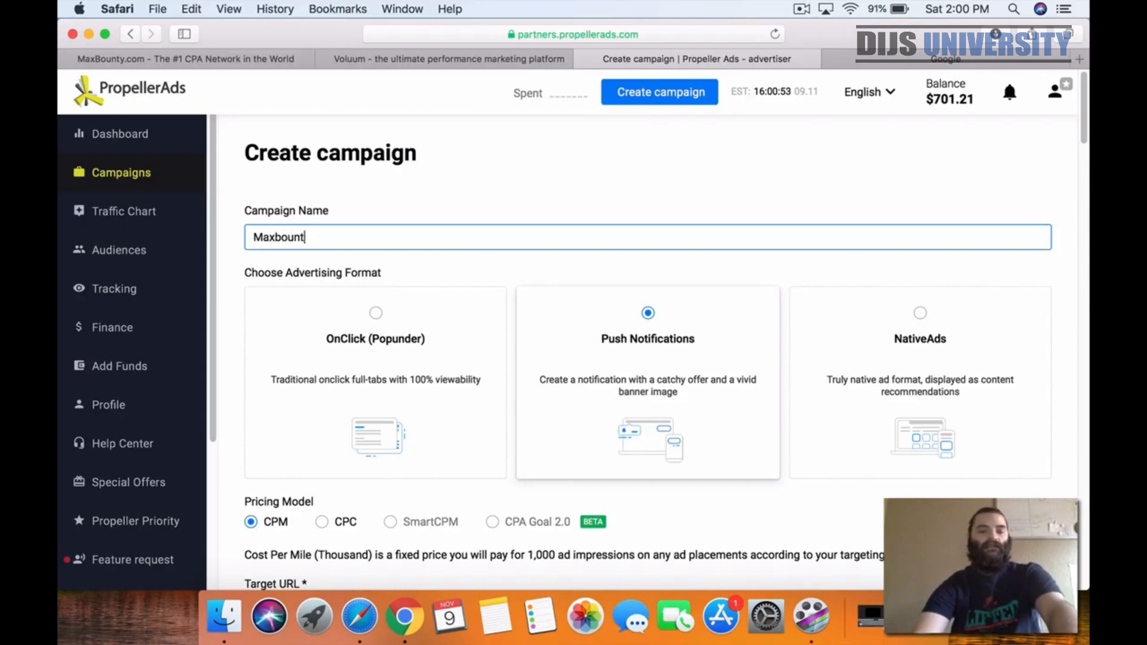
{"action": "key", "text": "BackSpace"}
{"action": "key", "text": "BackSpace"}
{"action": "key", "text": "BackSpace"}
{"action": "key", "text": "BackSpace"}
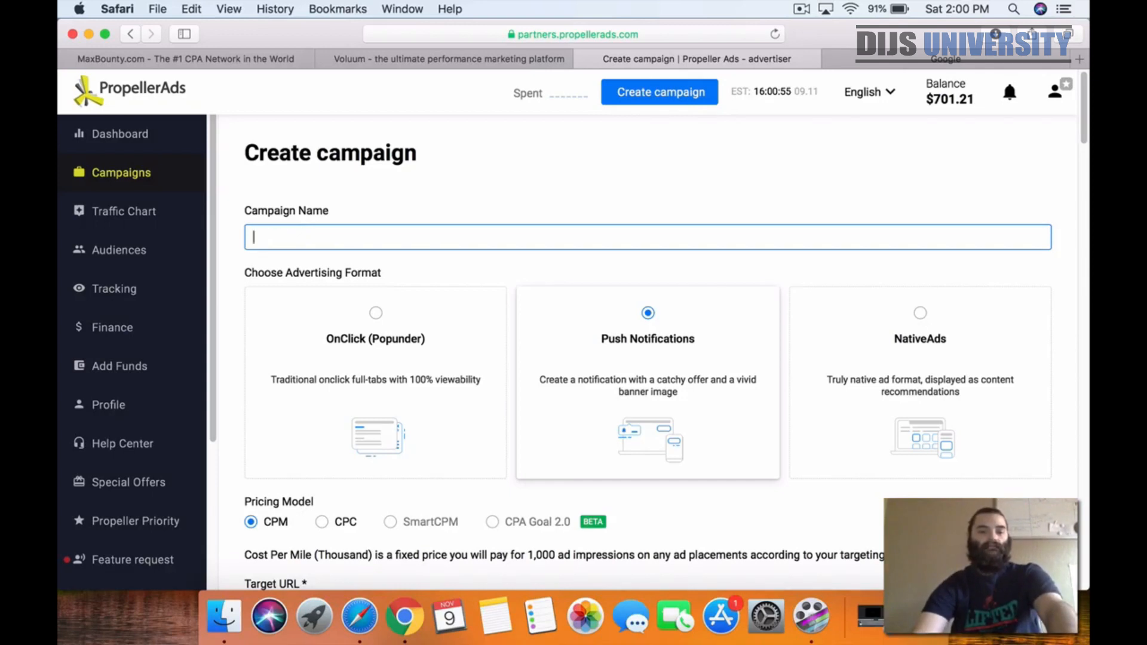
Name the PropellerAds campaign US-18+Maxb-Cosmetics
{"action": "type", "text": "US"}
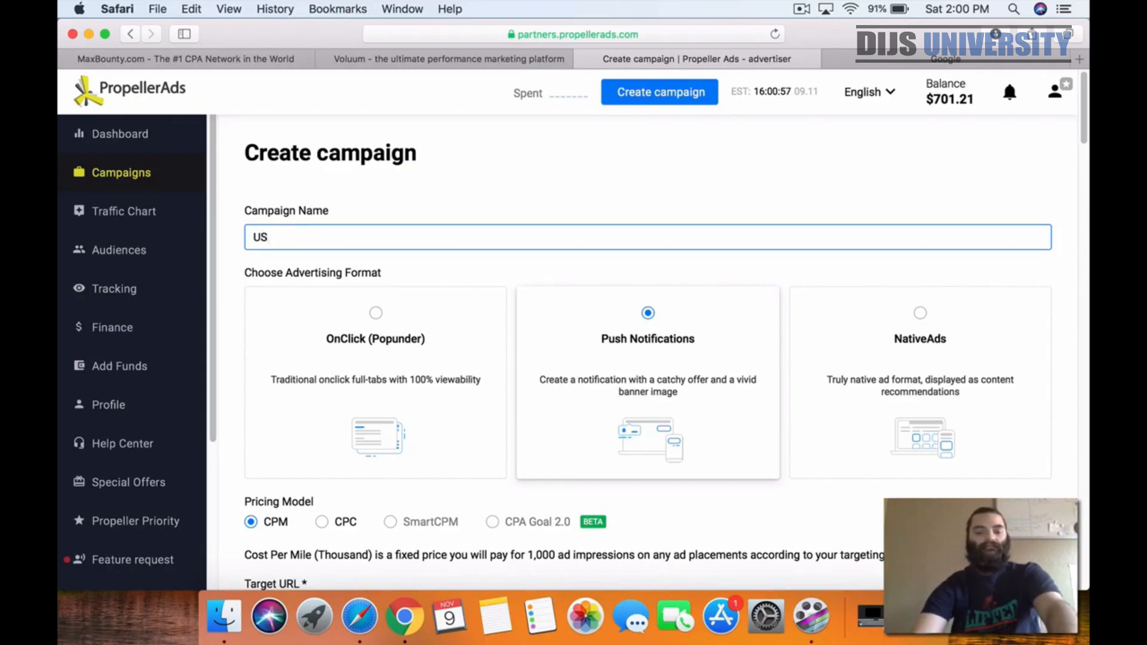
{"action": "type", "text": "-18+"}
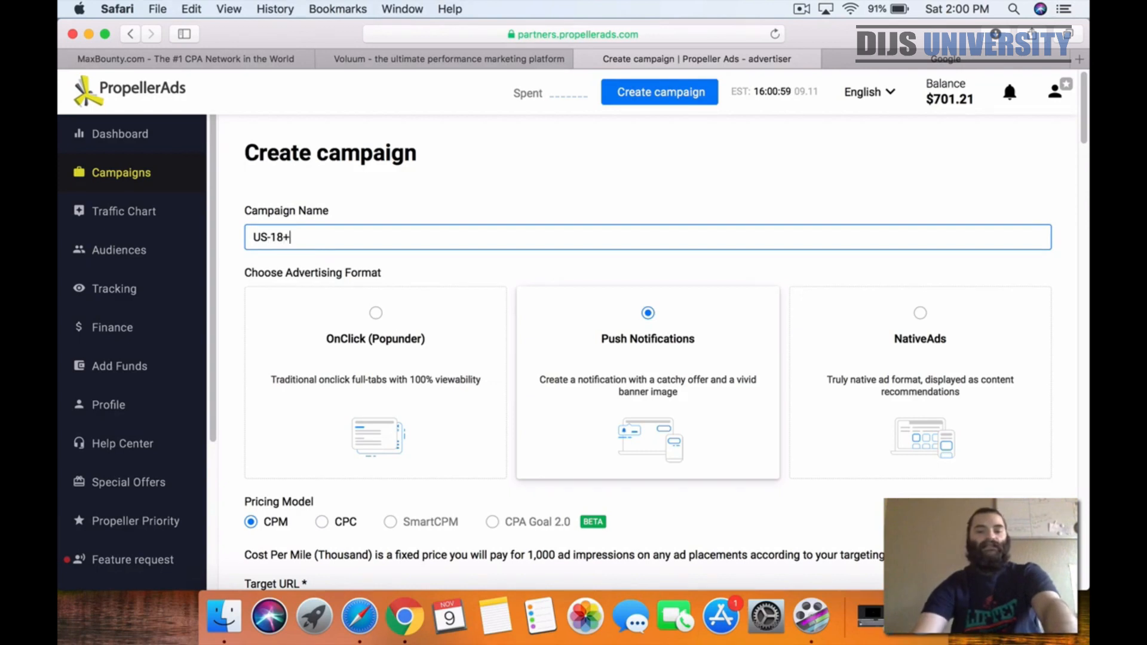
{"action": "type", "text": "Maxb"}
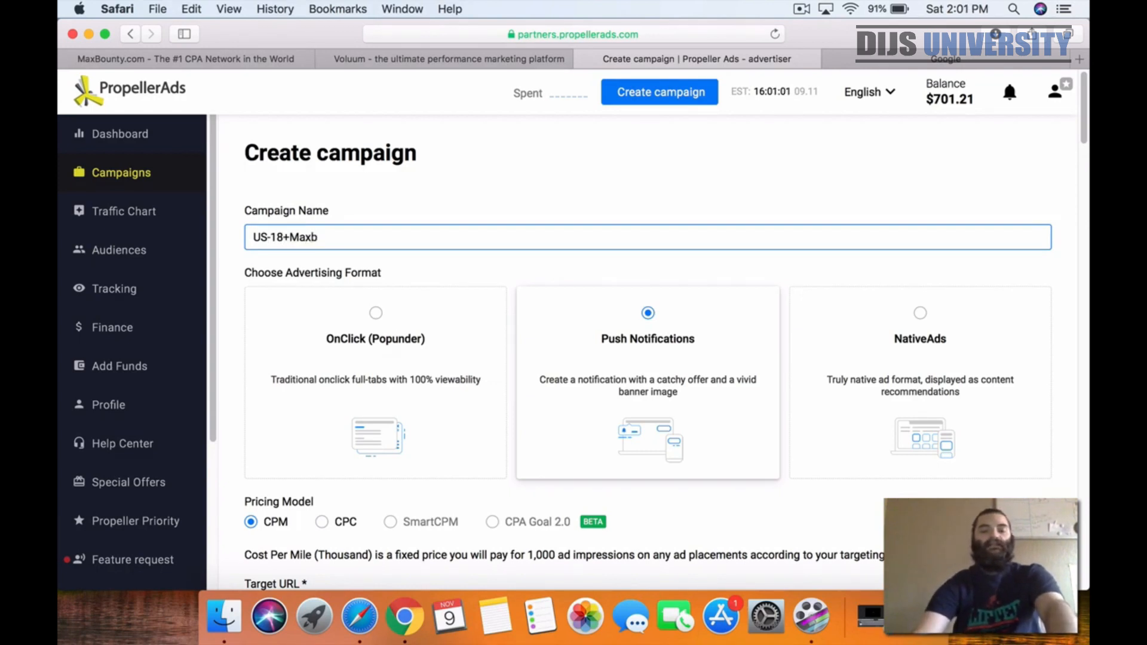
{"action": "type", "text": "-C"}
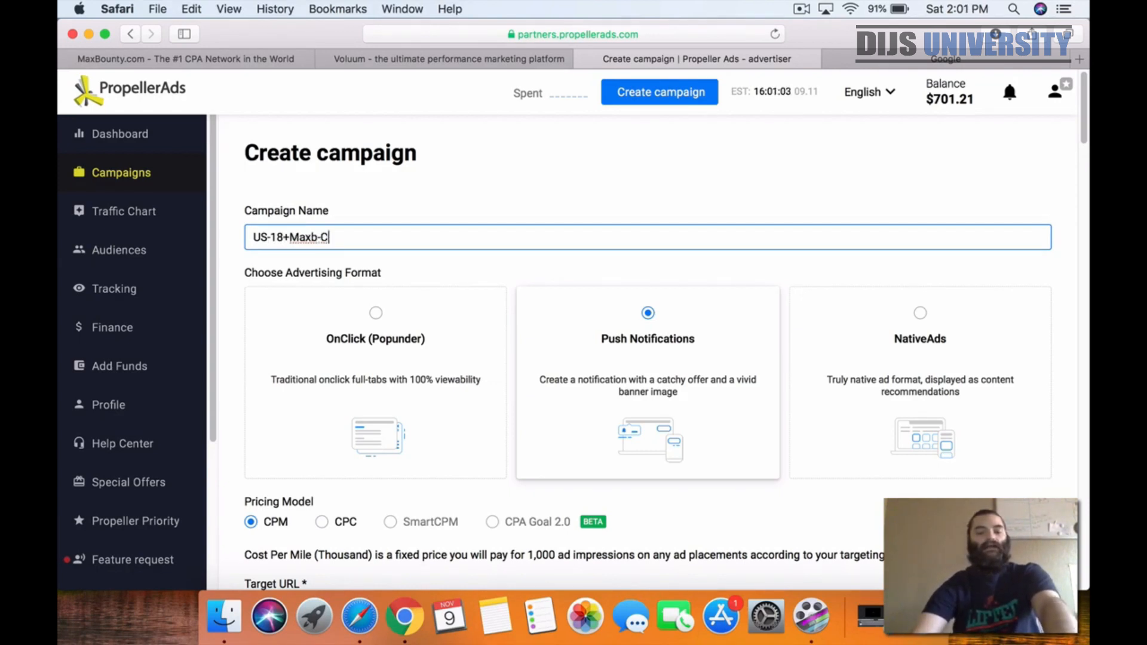
{"action": "type", "text": "osmetics"}
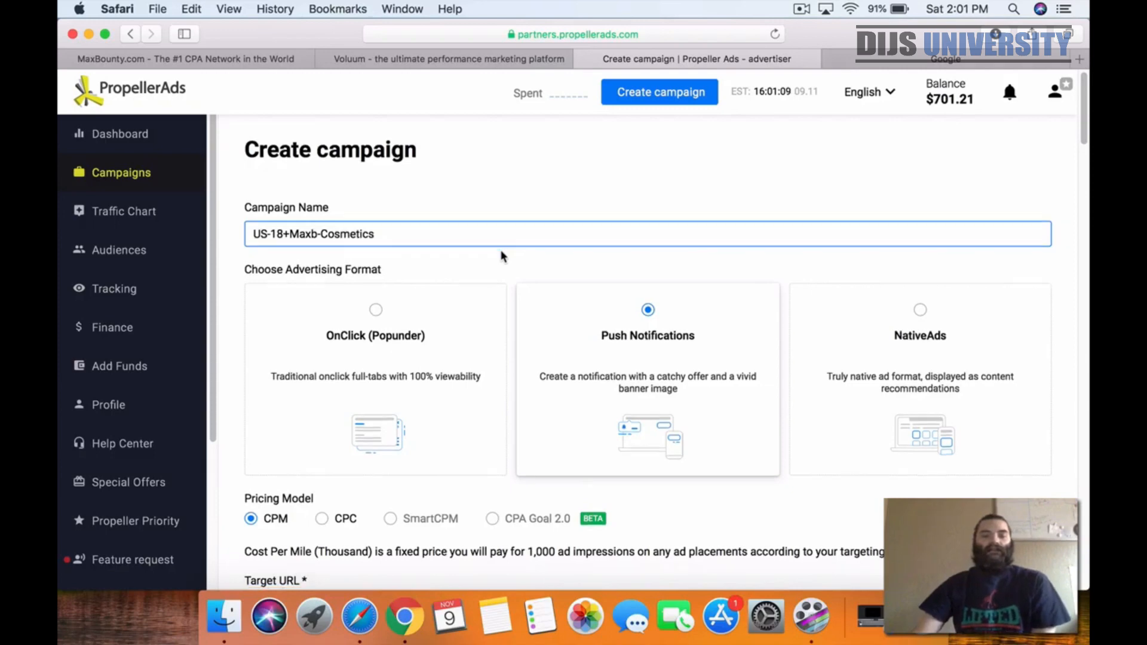
Paste the copied Voluum campaign URL as the campaign's target URL
{"action": "scroll", "coordinate": [502, 258], "scroll_direction": "down", "scroll_amount": 5}
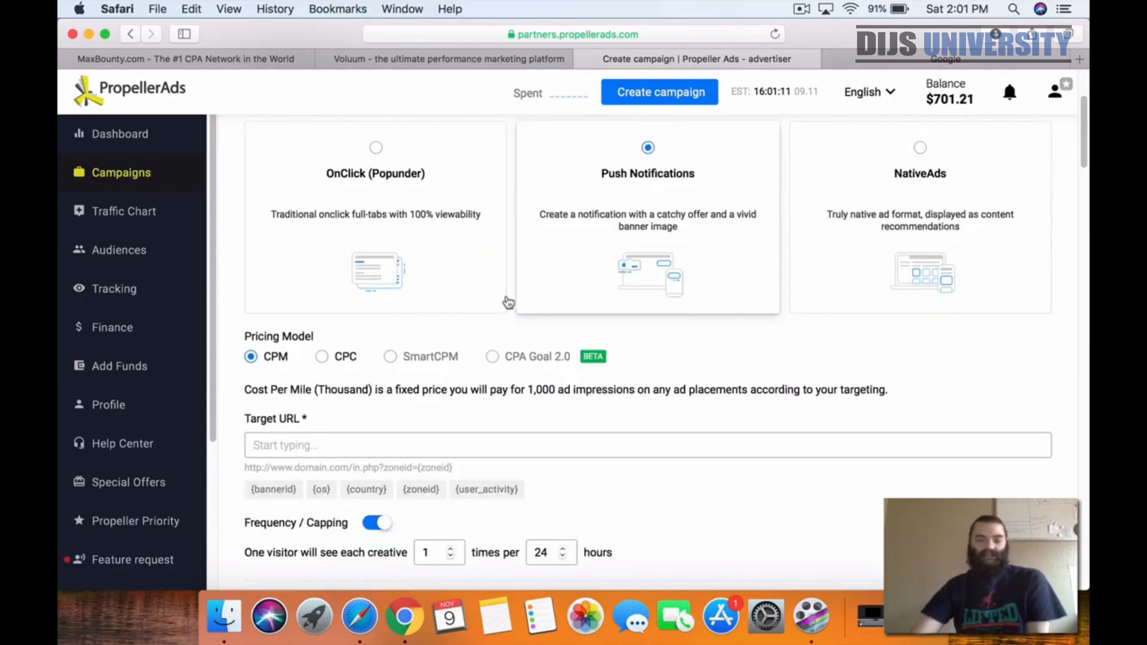
{"action": "right_click", "coordinate": [323, 443]}
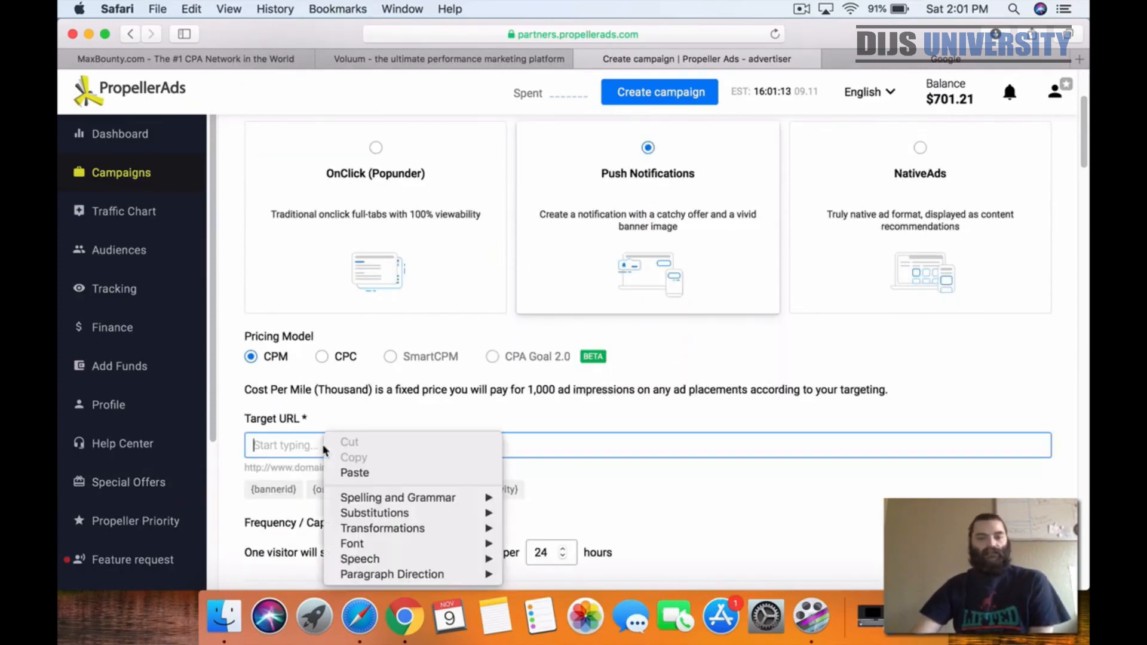
{"action": "left_click", "coordinate": [355, 472]}
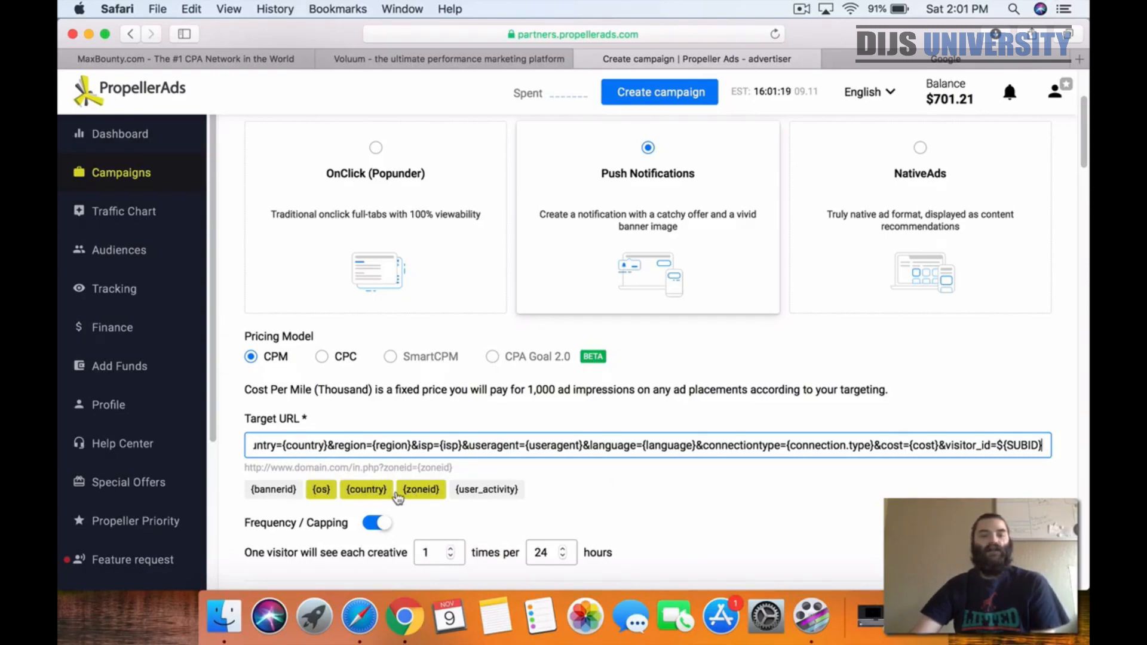
Start the 192x192 image upload for Creative 1 and open the pushicons folder inside Deberoo on the Desktop
{"action": "scroll", "coordinate": [809, 509], "scroll_direction": "down", "scroll_amount": 2}
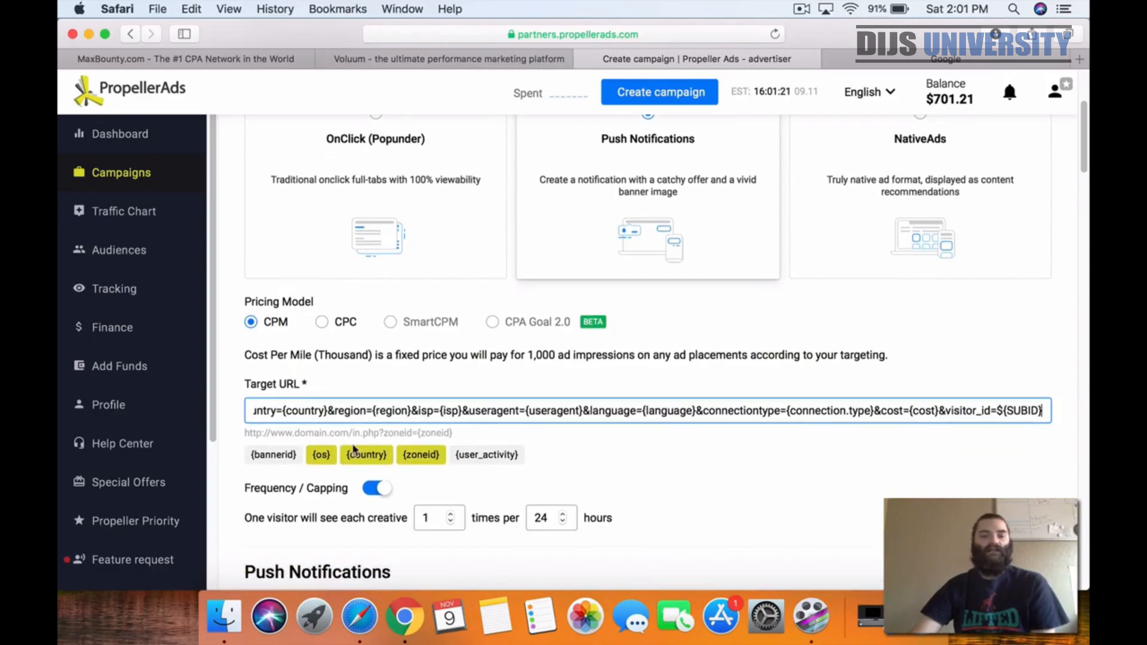
{"action": "scroll", "coordinate": [782, 475], "scroll_direction": "down", "scroll_amount": 5}
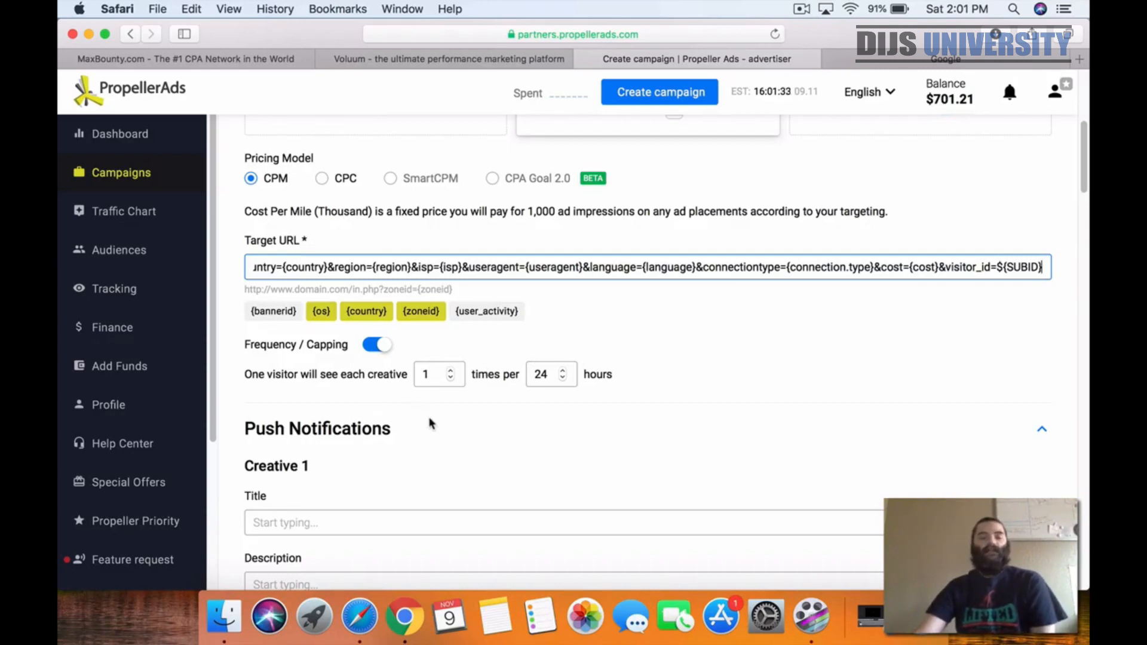
{"action": "scroll", "coordinate": [436, 424], "scroll_direction": "down", "scroll_amount": 3}
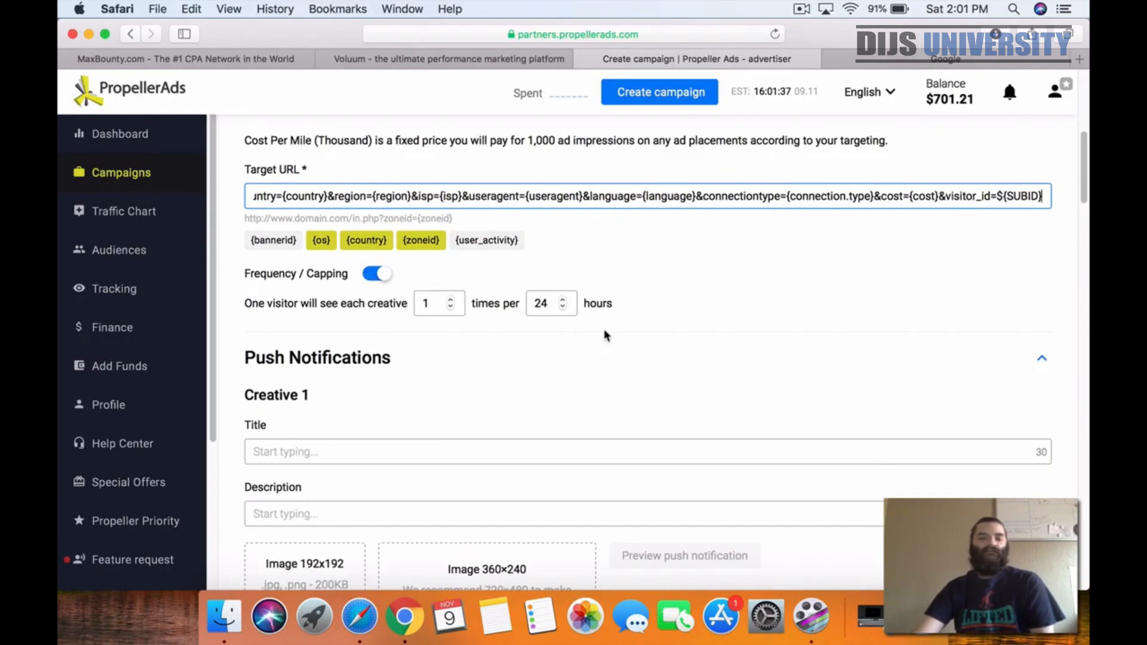
{"action": "scroll", "coordinate": [593, 325], "scroll_direction": "down", "scroll_amount": 2}
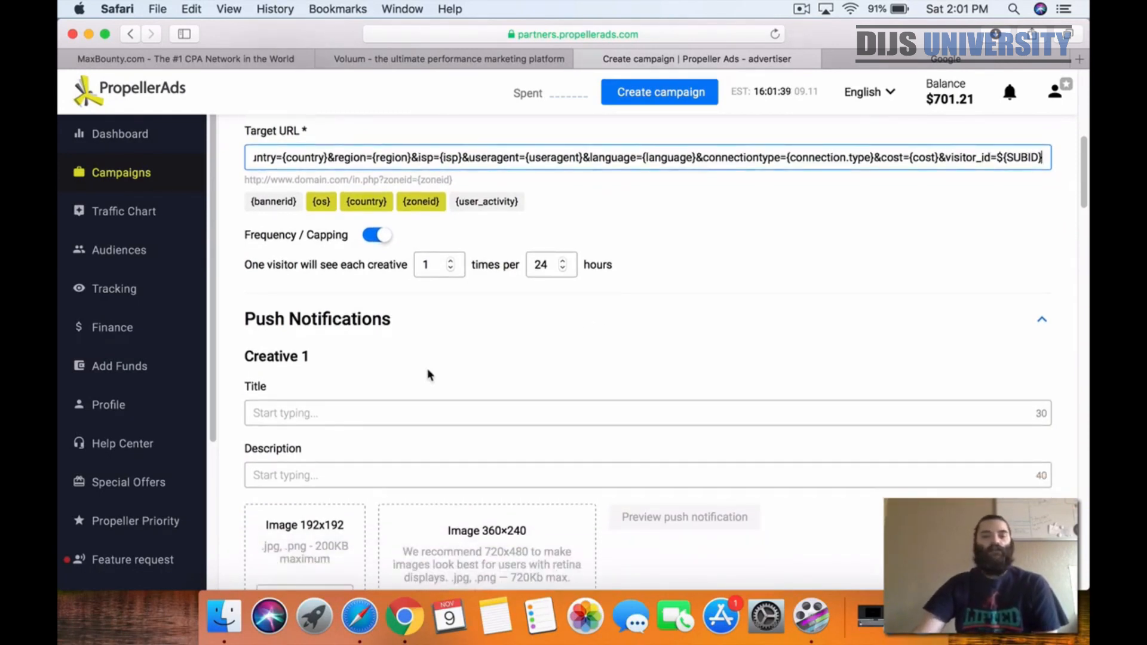
{"action": "scroll", "coordinate": [829, 379], "scroll_direction": "down", "scroll_amount": 6}
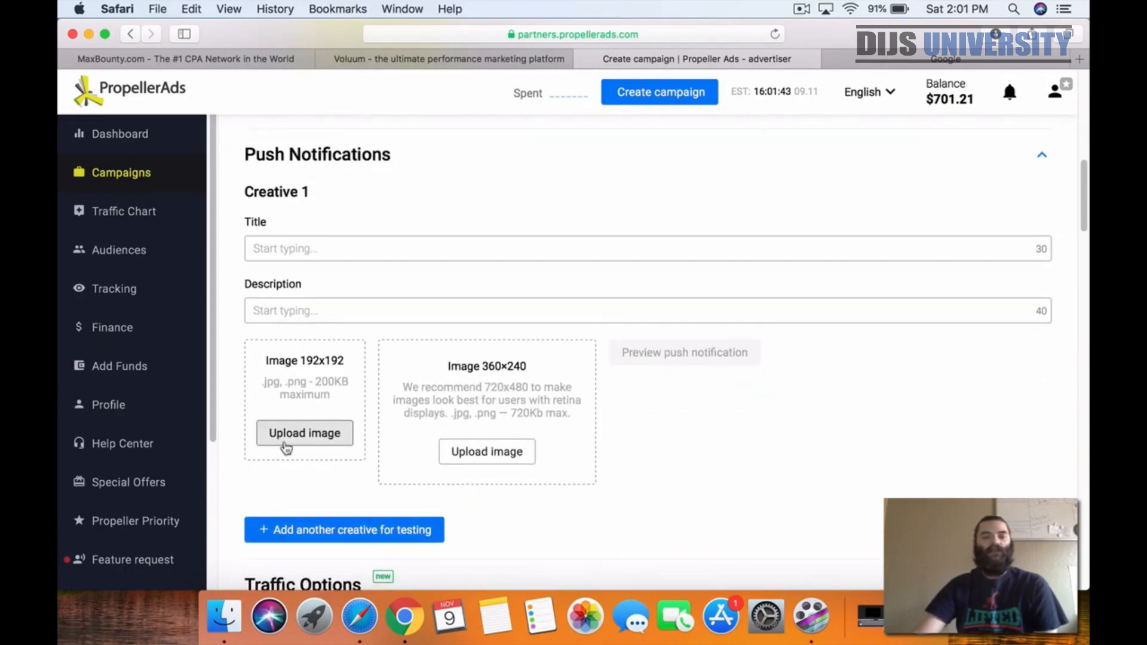
{"action": "left_click", "coordinate": [297, 440]}
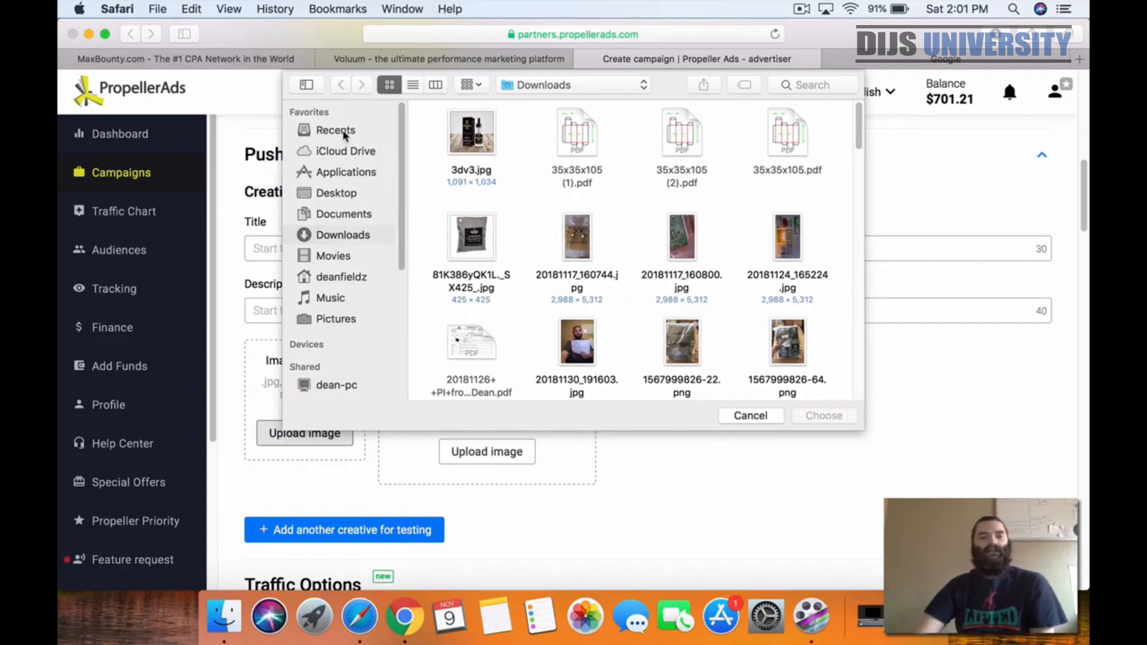
{"action": "left_click", "coordinate": [338, 193]}
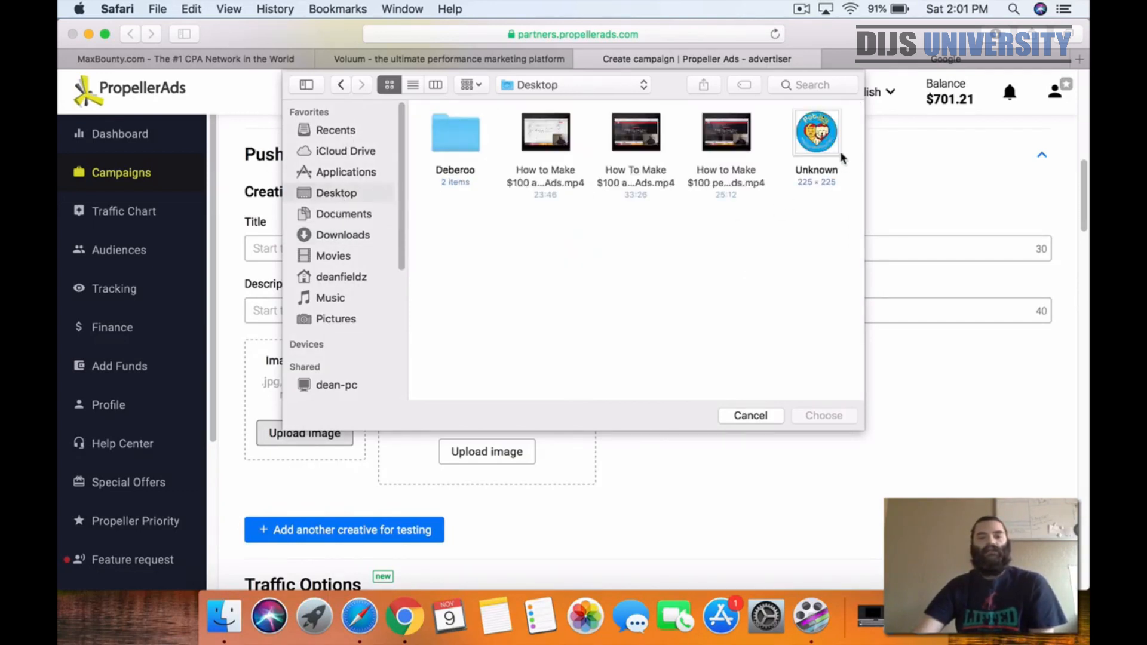
{"action": "double_click", "coordinate": [457, 136]}
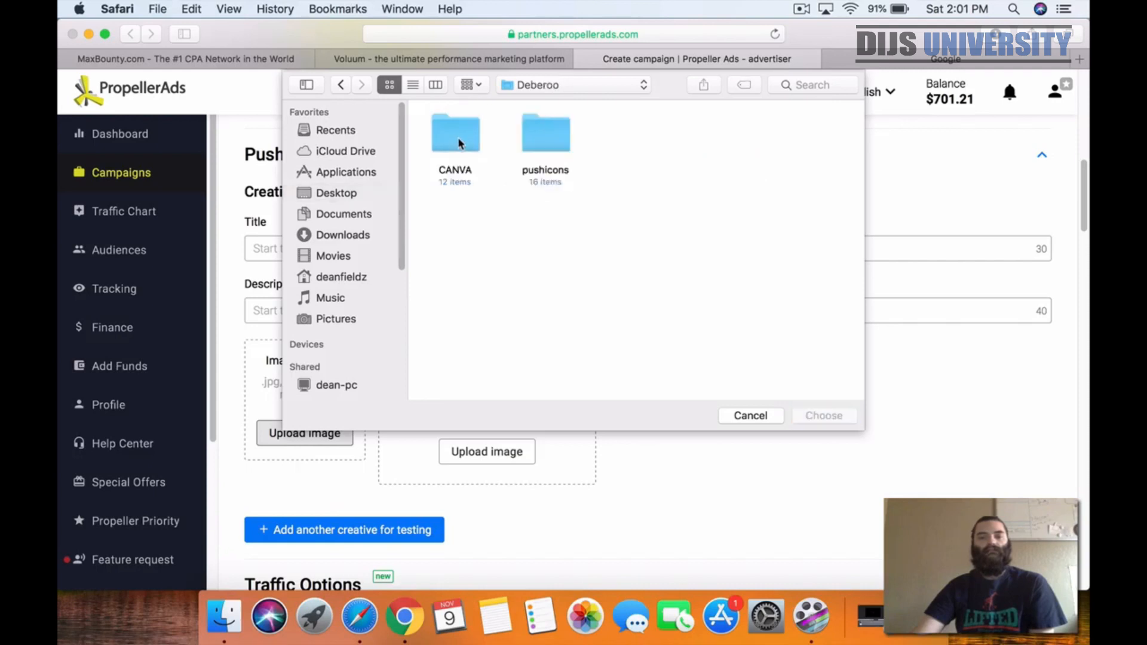
{"action": "double_click", "coordinate": [555, 155]}
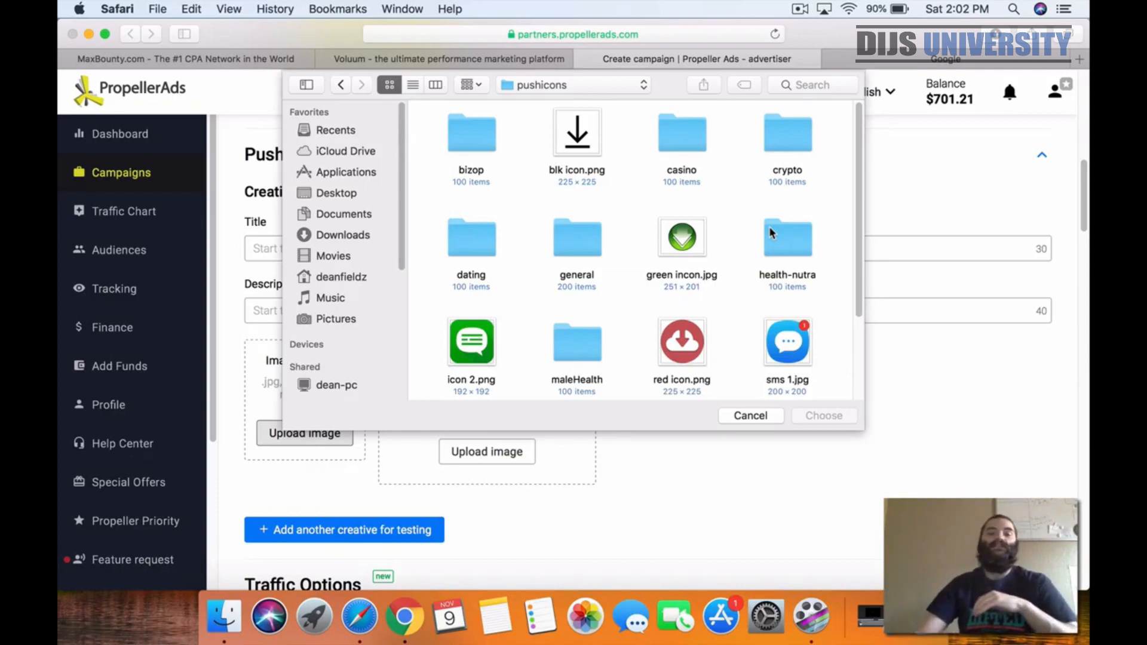
Look over the icon category folders and choose icon 2.png as Creative 1's 192x192 image
{"action": "left_click", "coordinate": [473, 135]}
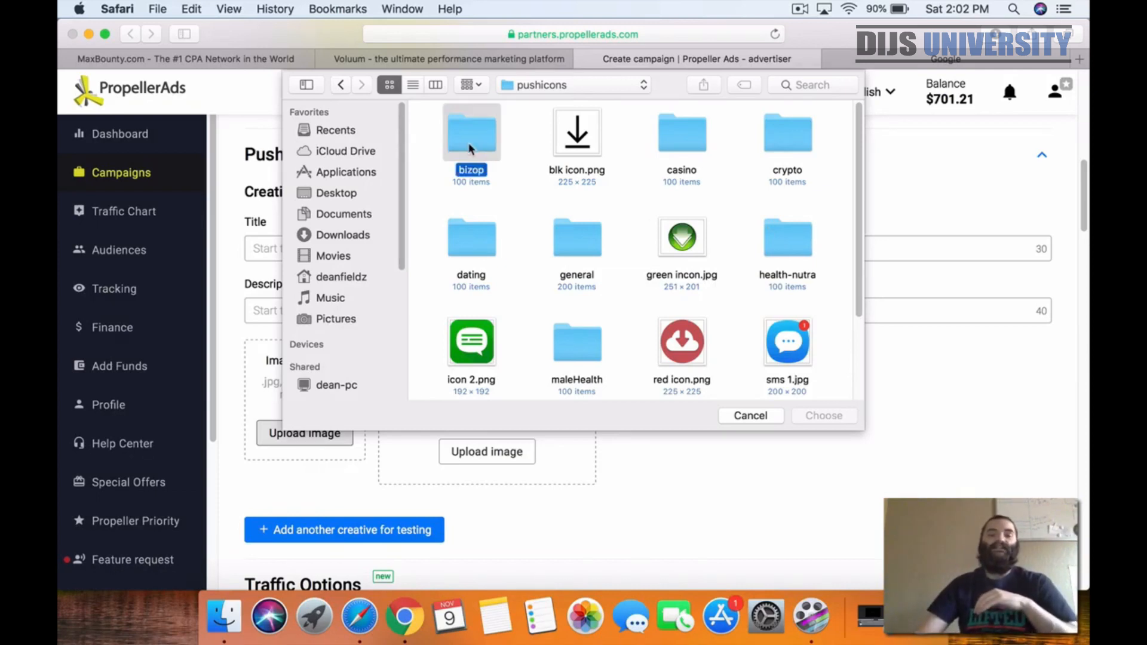
{"action": "left_click", "coordinate": [465, 250]}
{"action": "left_click", "coordinate": [575, 246]}
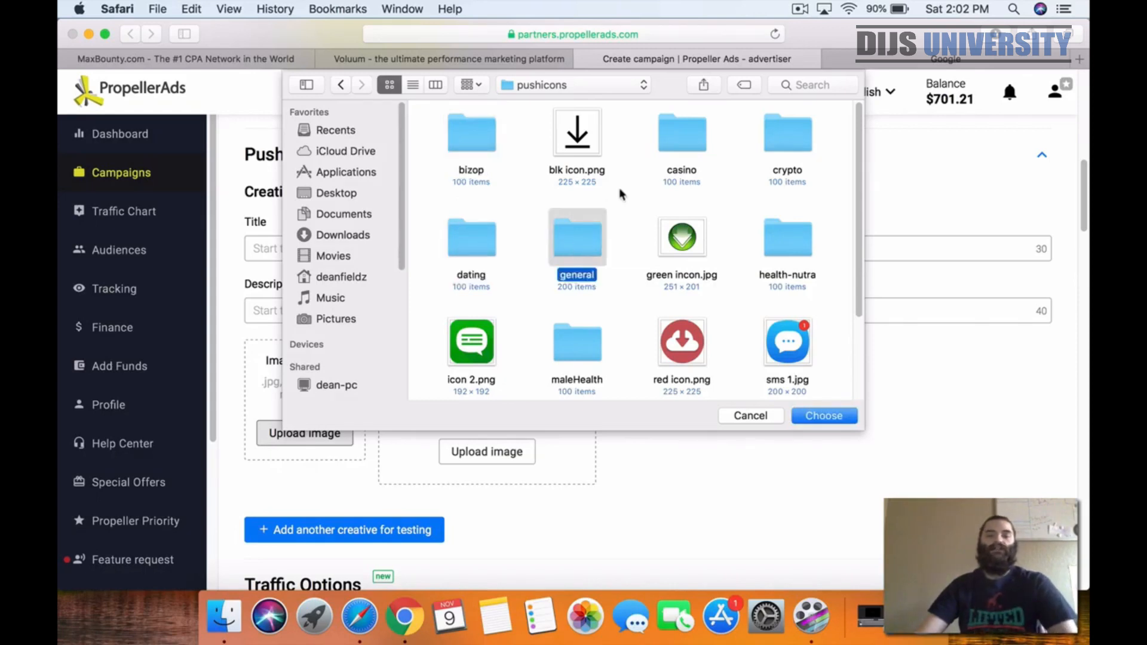
{"action": "left_click", "coordinate": [688, 142]}
{"action": "left_click", "coordinate": [790, 144]}
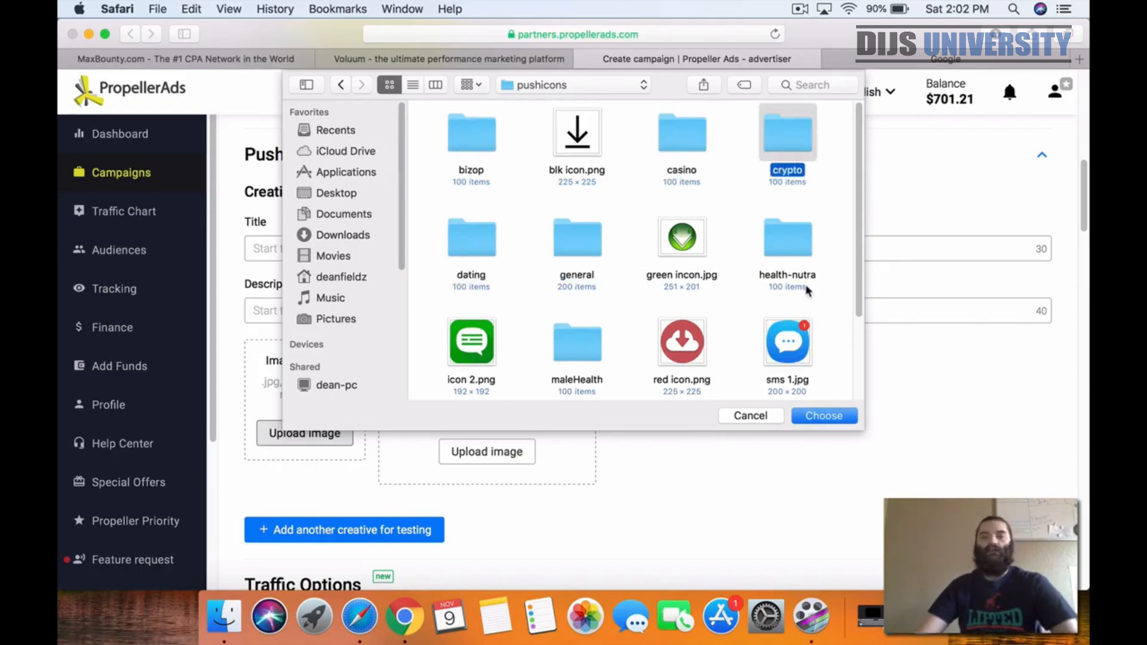
{"action": "left_click", "coordinate": [800, 270]}
{"action": "scroll", "coordinate": [664, 314], "scroll_direction": "down", "scroll_amount": 2}
{"action": "scroll", "coordinate": [696, 306], "scroll_direction": "down", "scroll_amount": 1}
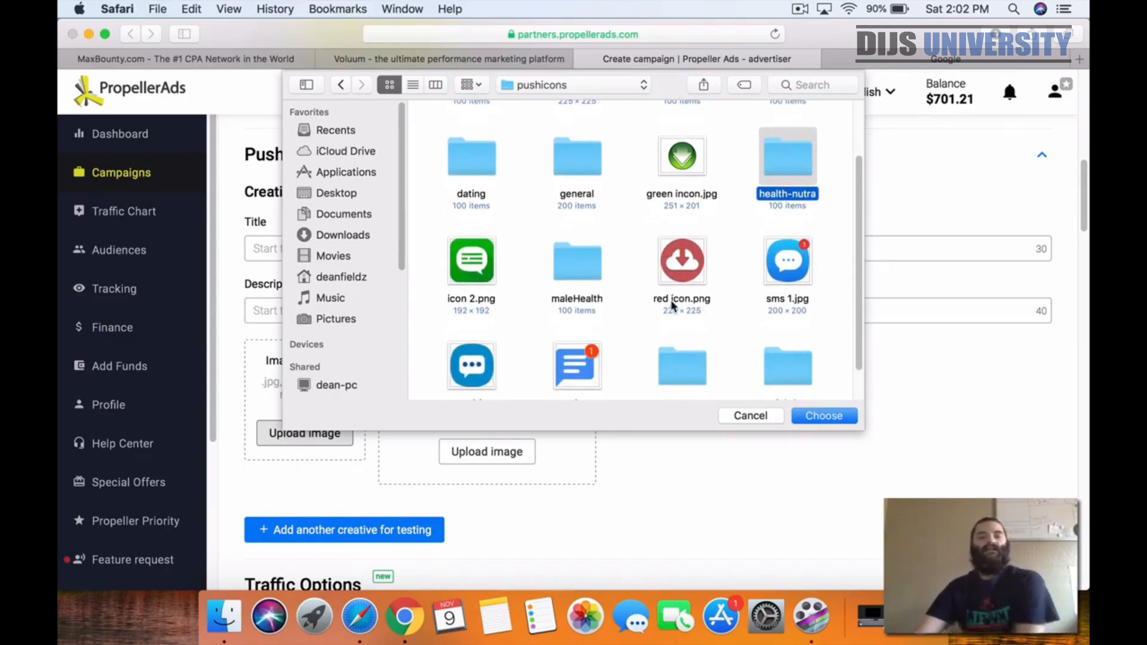
{"action": "scroll", "coordinate": [670, 306], "scroll_direction": "down", "scroll_amount": 3}
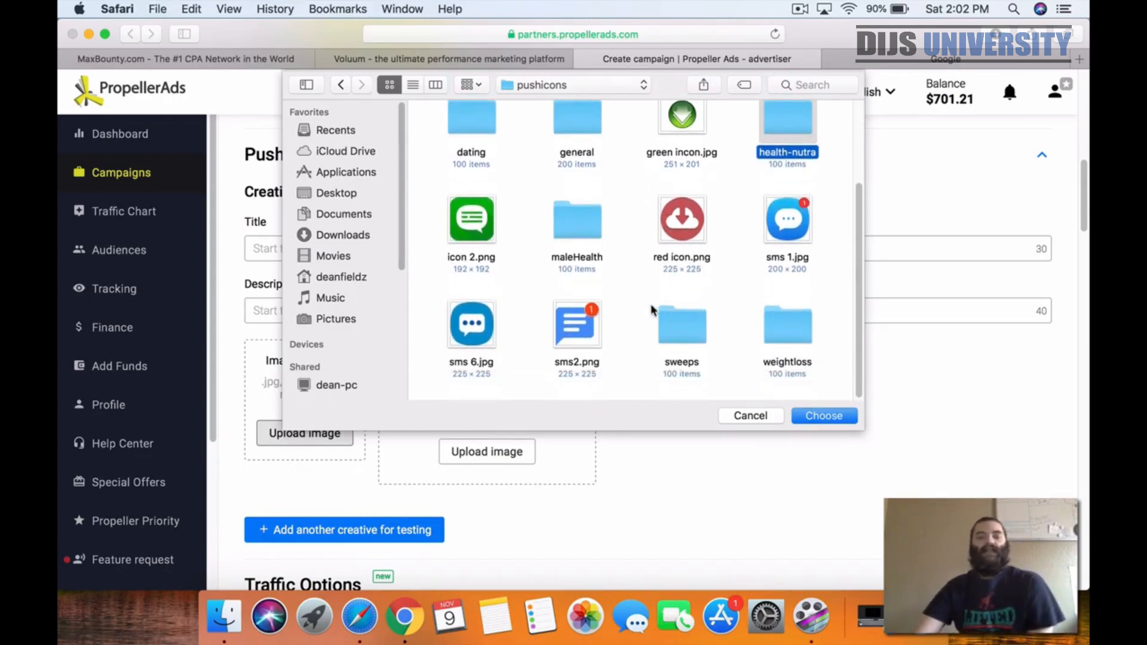
{"action": "left_click", "coordinate": [481, 217]}
{"action": "left_click", "coordinate": [832, 416]}
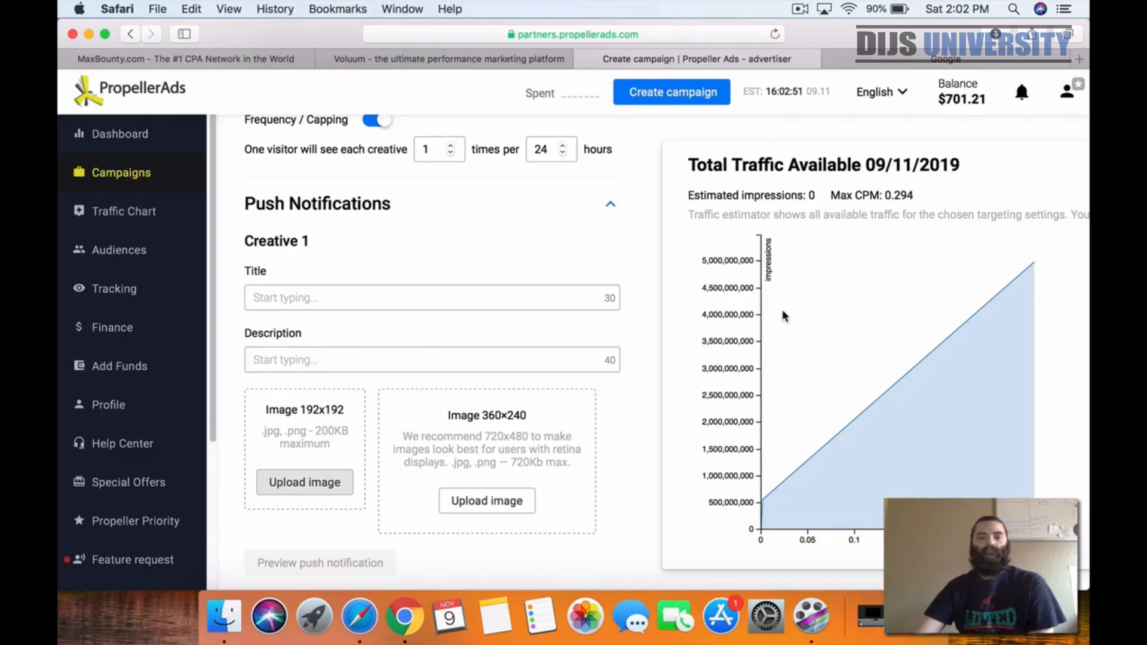
{"action": "left_click", "coordinate": [795, 12]}
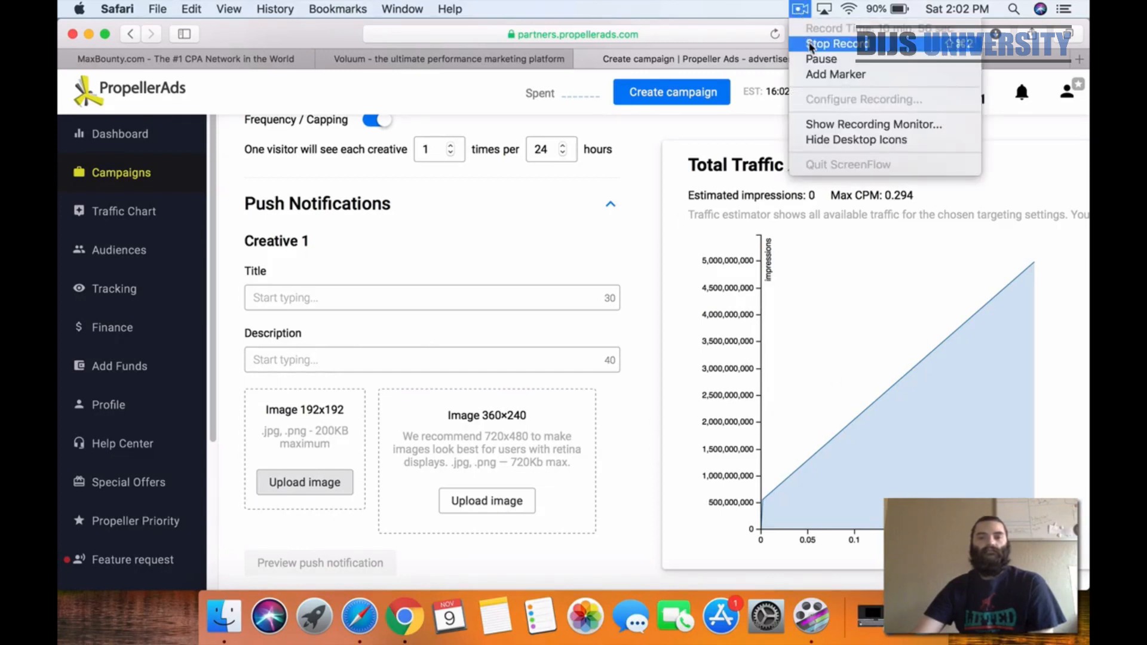
{"action": "left_click", "coordinate": [825, 61]}
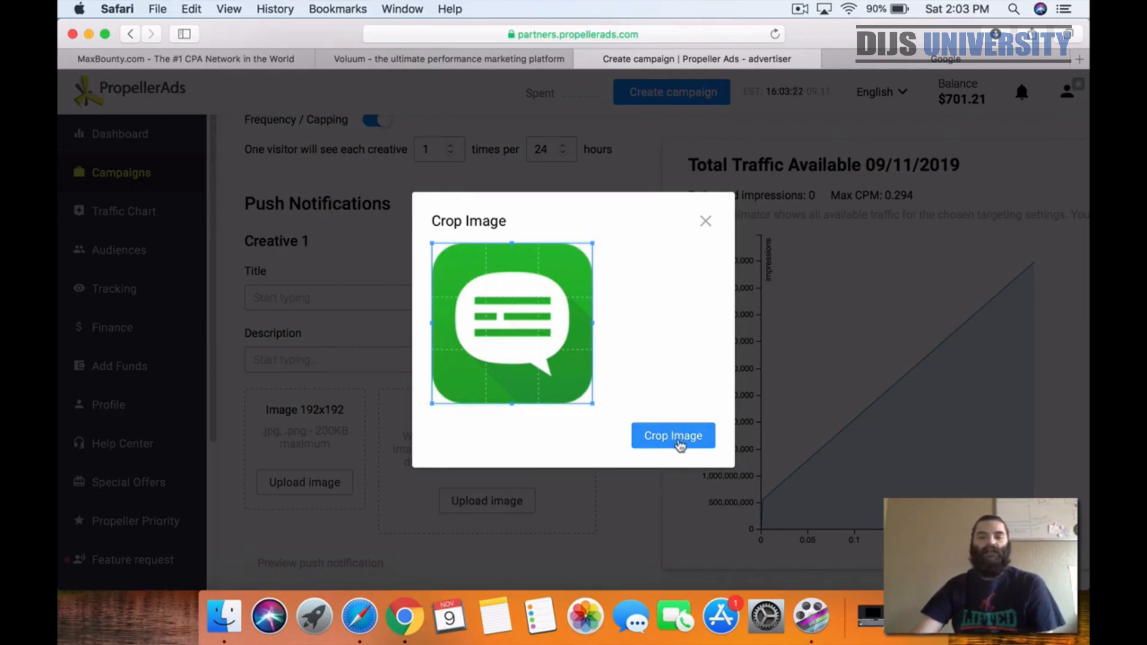
Crop the green message icon at its full size for Creative 1's 192x192 image
{"action": "left_click", "coordinate": [679, 445]}
{"action": "right_click", "coordinate": [572, 308]}
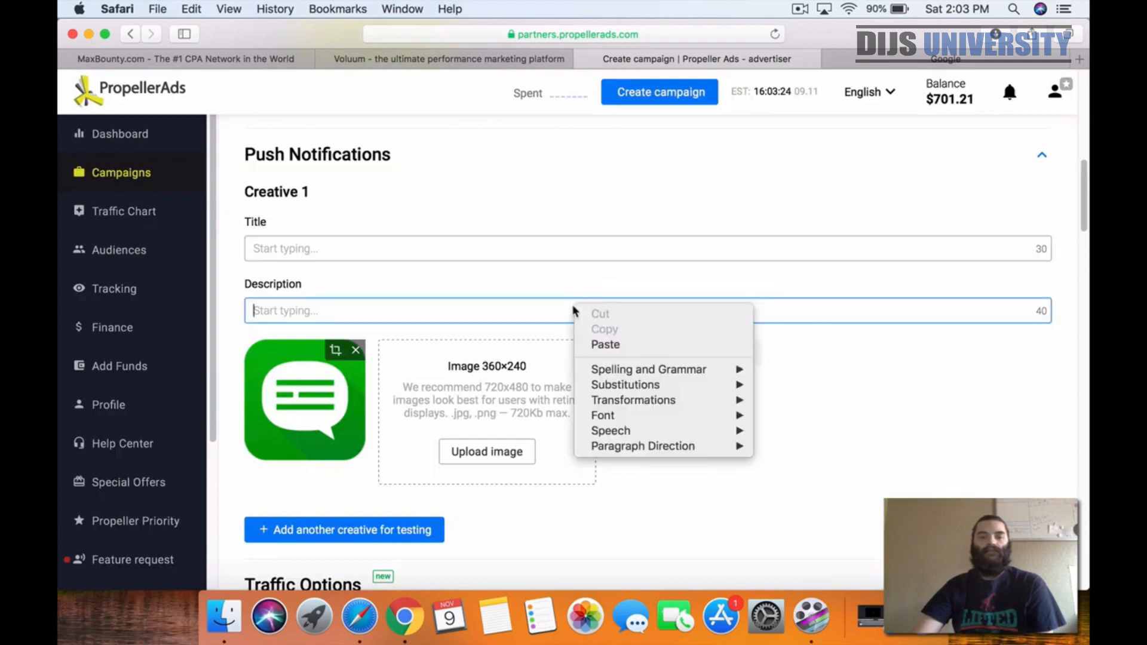
{"action": "left_click", "coordinate": [555, 193]}
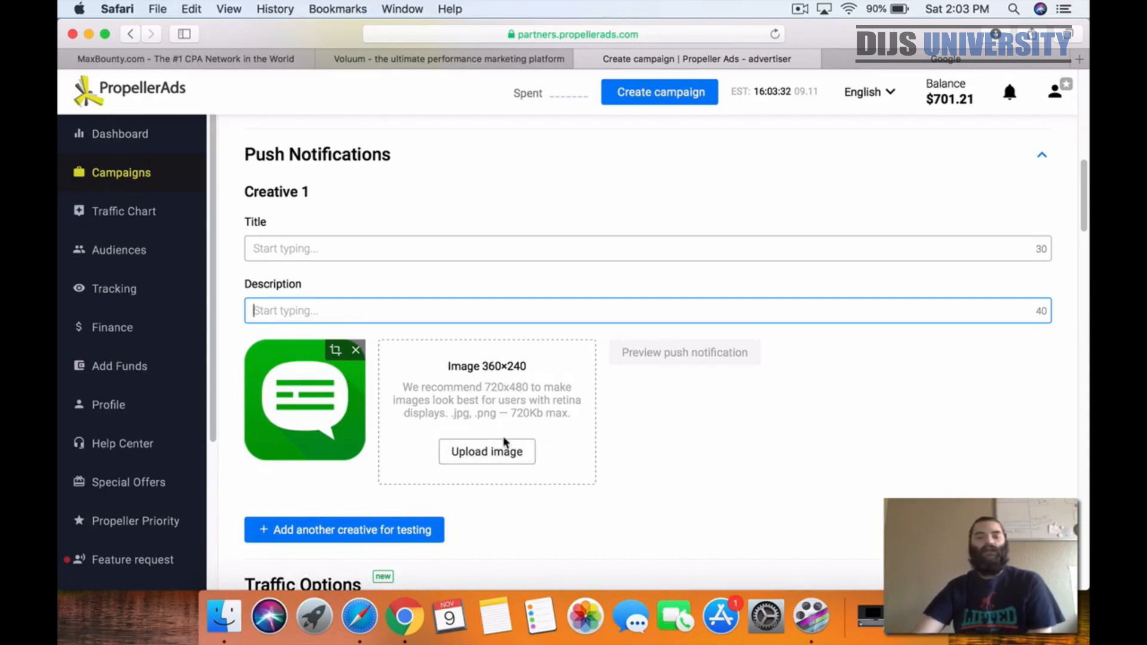
Search Google for "cosmetic wallpaper" and show the image results
{"action": "left_click", "coordinate": [940, 59]}
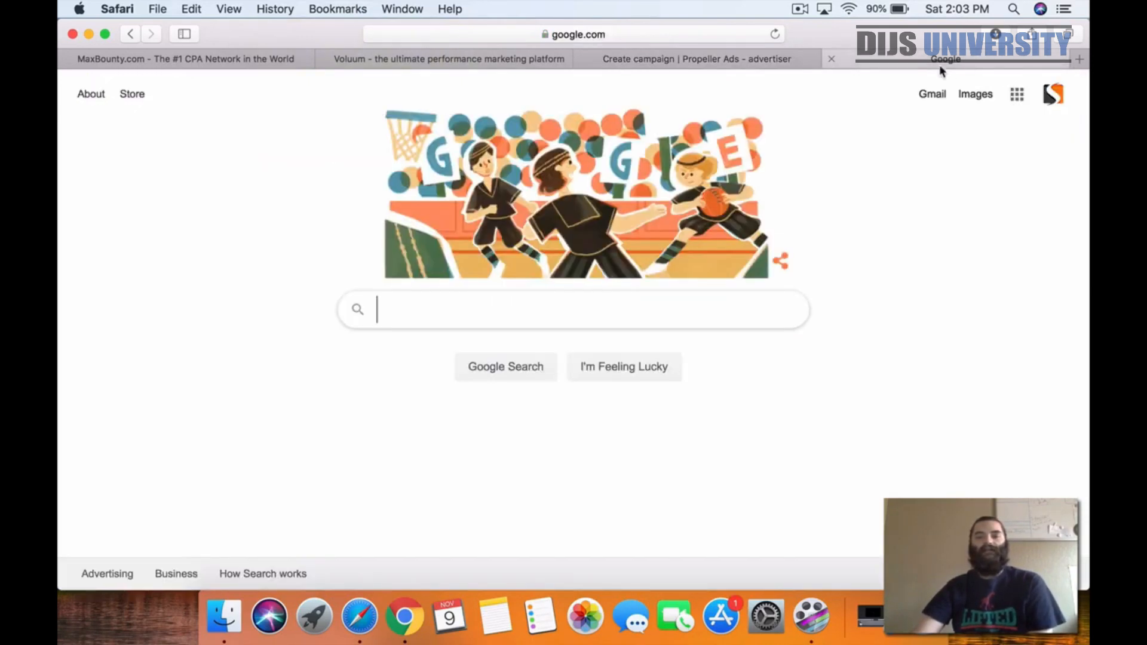
{"action": "type", "text": "cosm"}
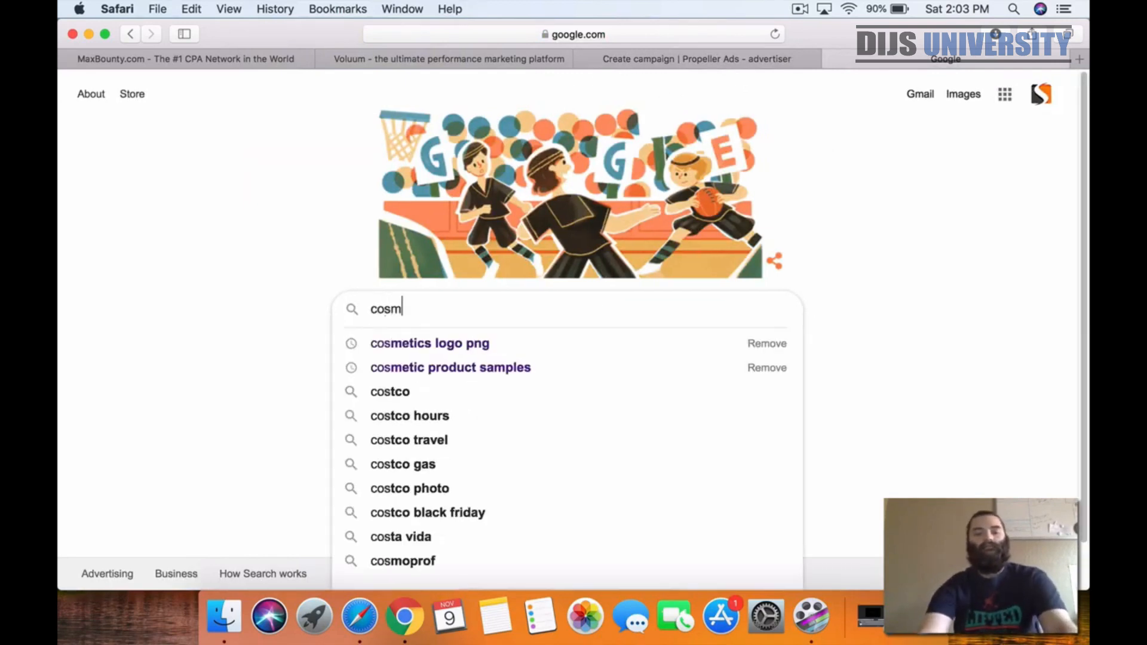
{"action": "type", "text": "etic wall"}
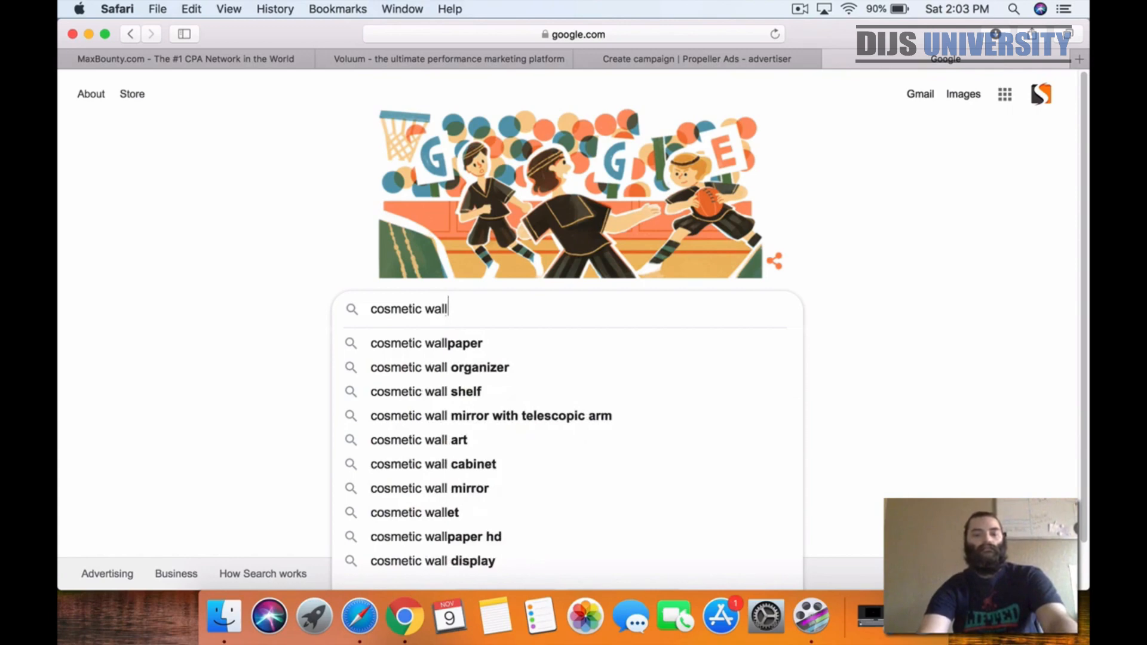
{"action": "type", "text": "paper"}
{"action": "key", "text": "Return"}
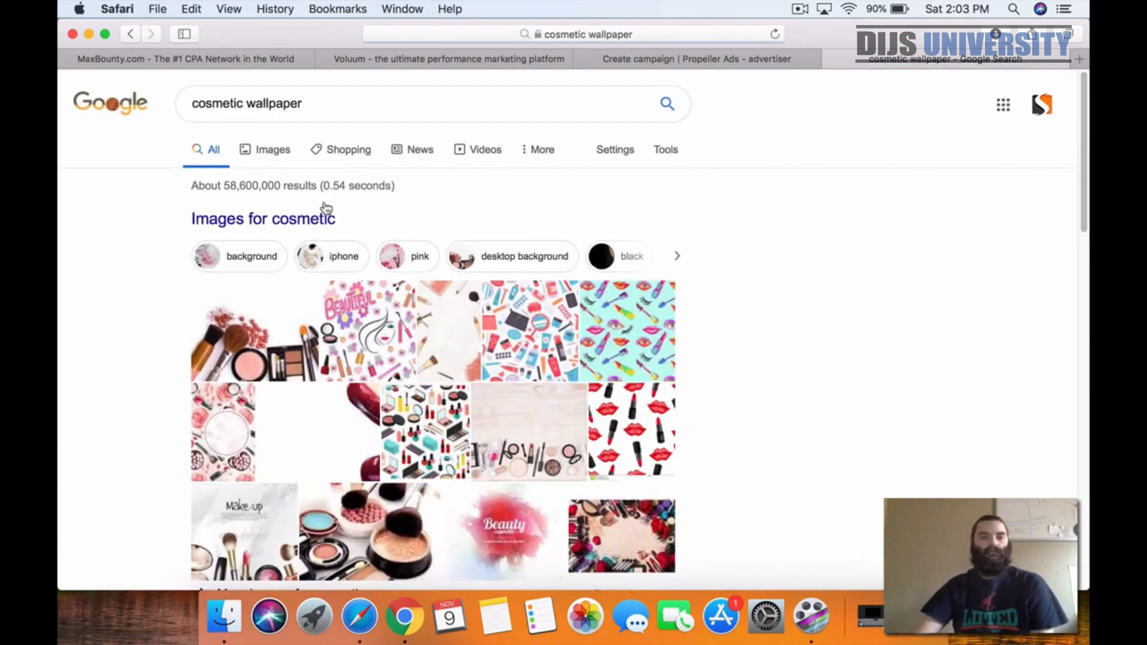
{"action": "left_click", "coordinate": [274, 150]}
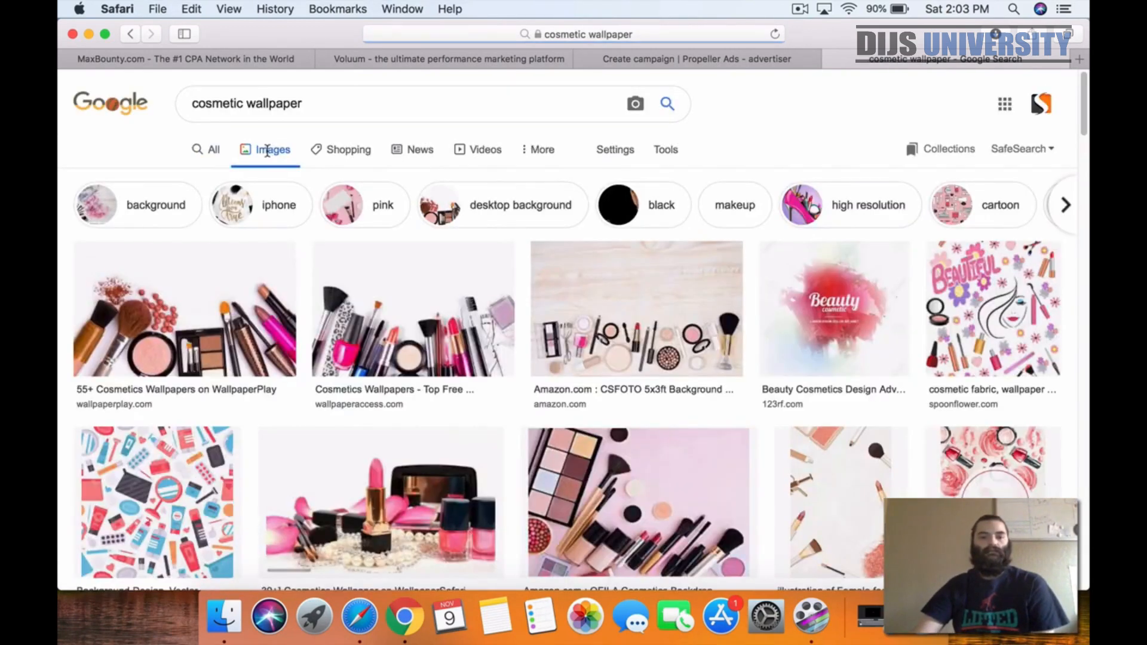
Pick the OFILA Cosmetics Backdrop picture with makeup on pink from the image results and save it to the Desktop
{"action": "scroll", "coordinate": [456, 333], "scroll_direction": "down", "scroll_amount": 1}
{"action": "scroll", "coordinate": [456, 333], "scroll_direction": "down", "scroll_amount": 5}
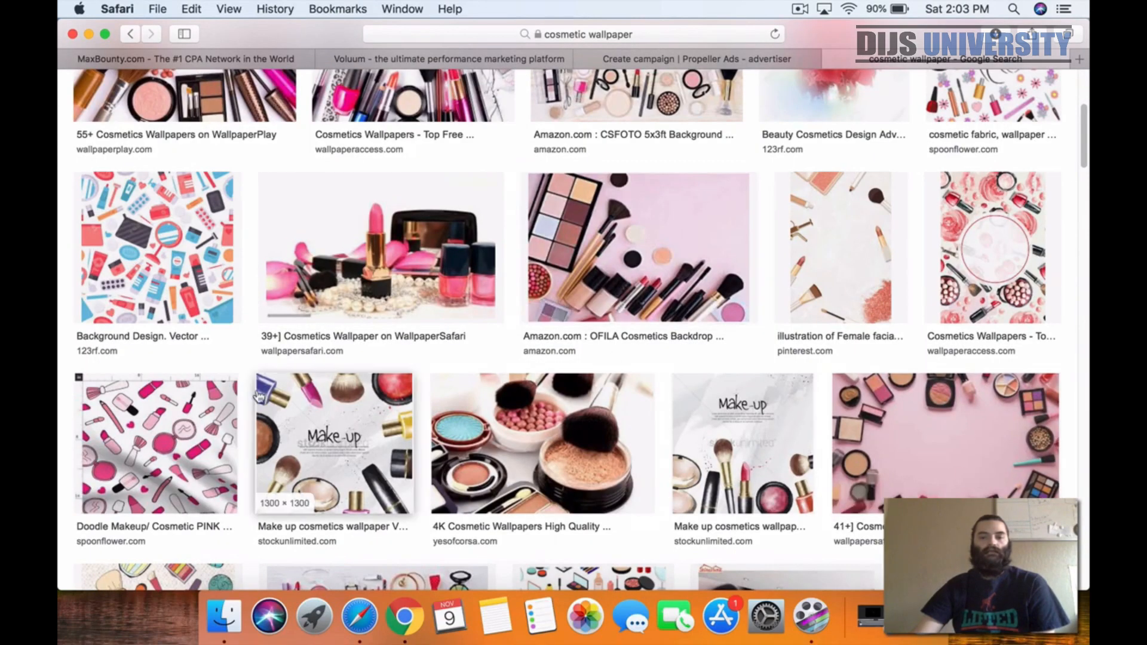
{"action": "left_click", "coordinate": [655, 248]}
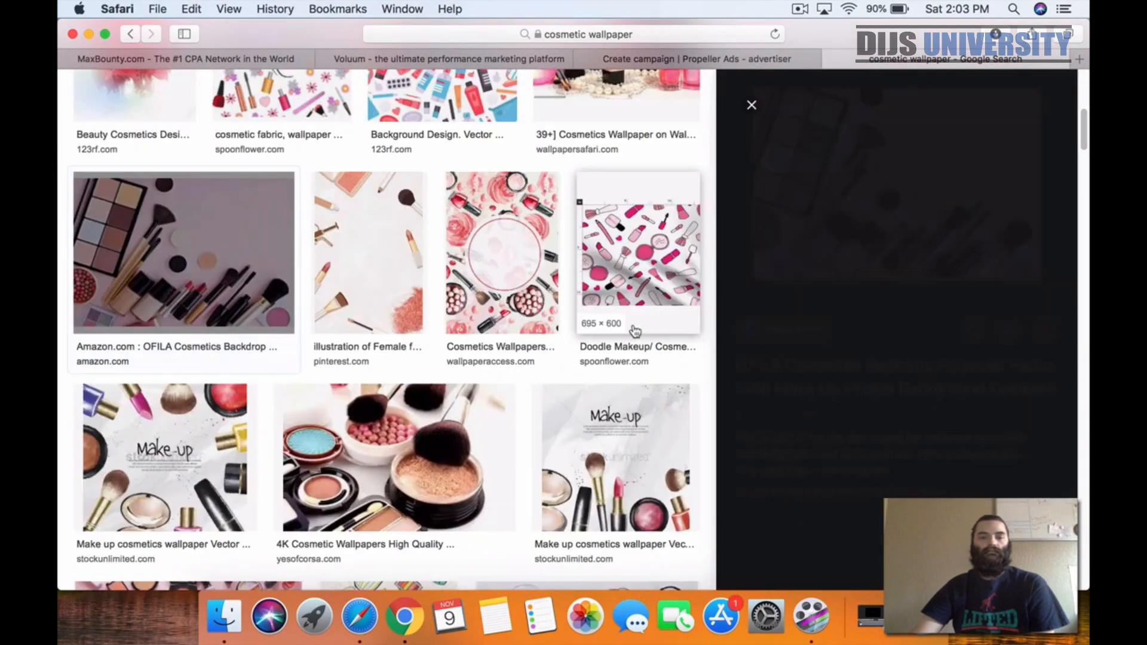
{"action": "right_click", "coordinate": [890, 191]}
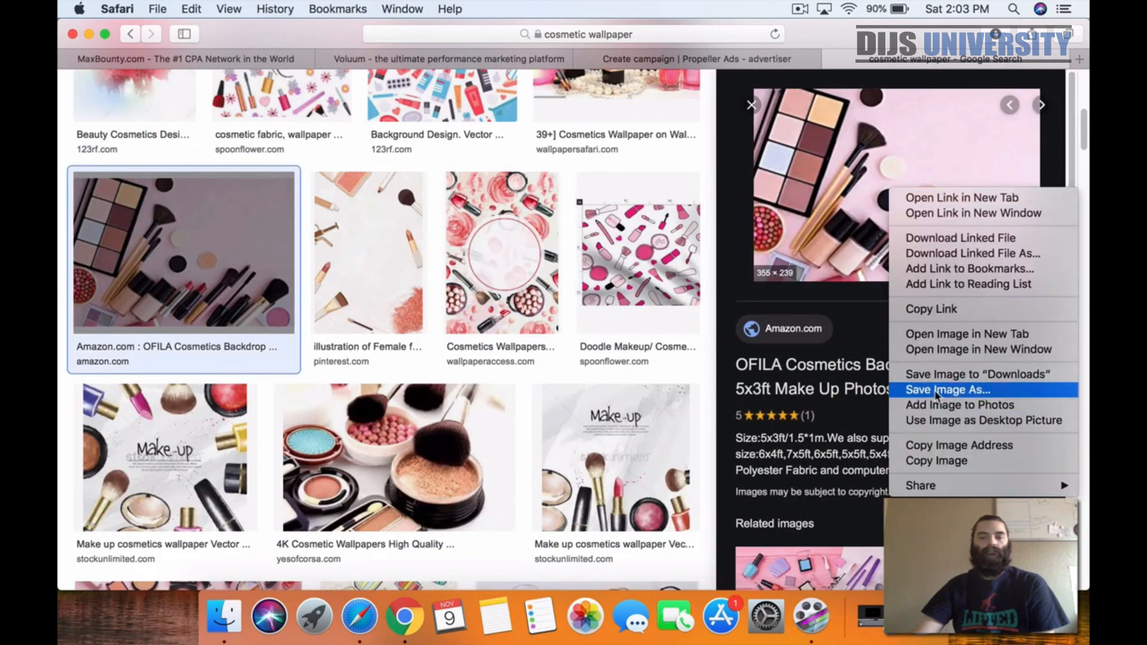
{"action": "left_click", "coordinate": [924, 389]}
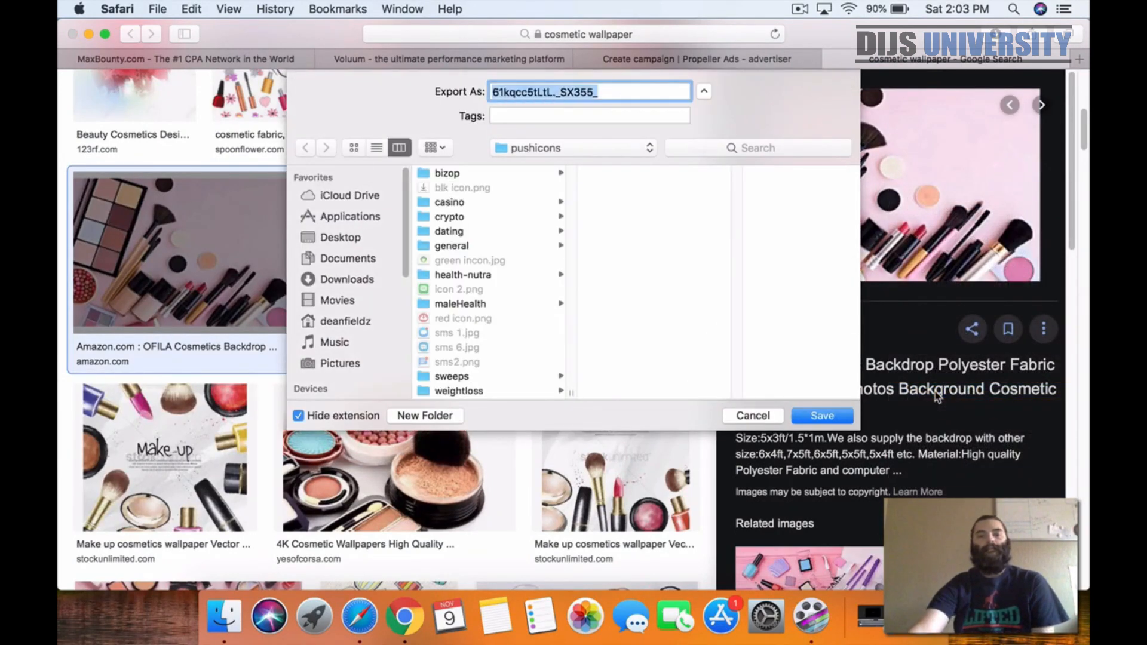
{"action": "left_click", "coordinate": [340, 239]}
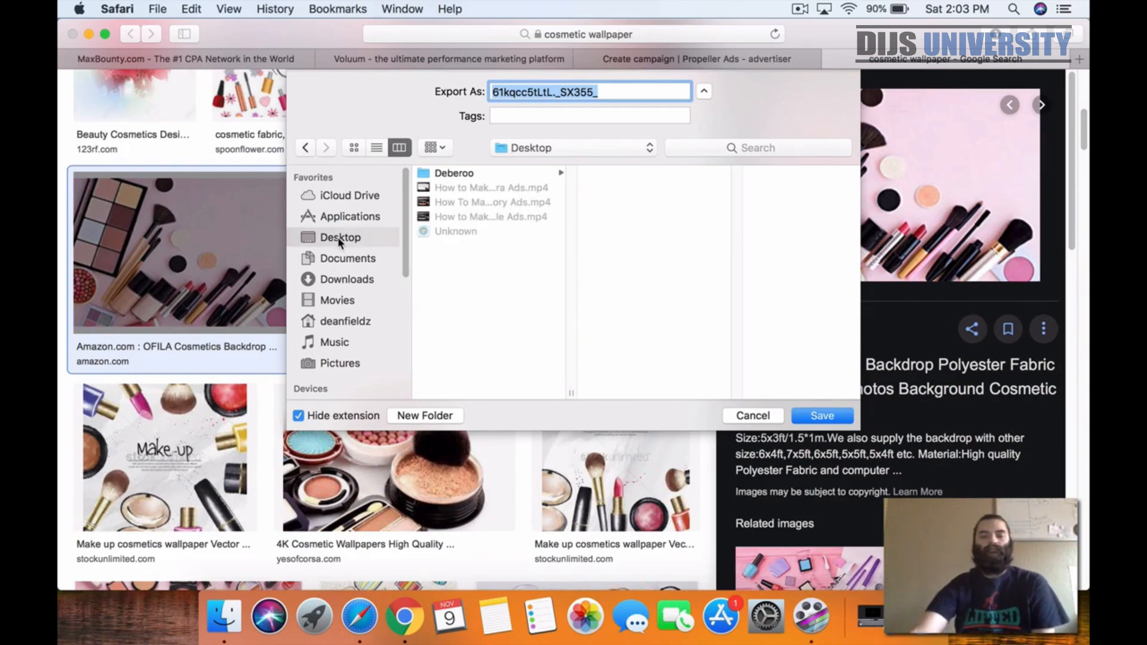
{"action": "key", "text": "Return"}
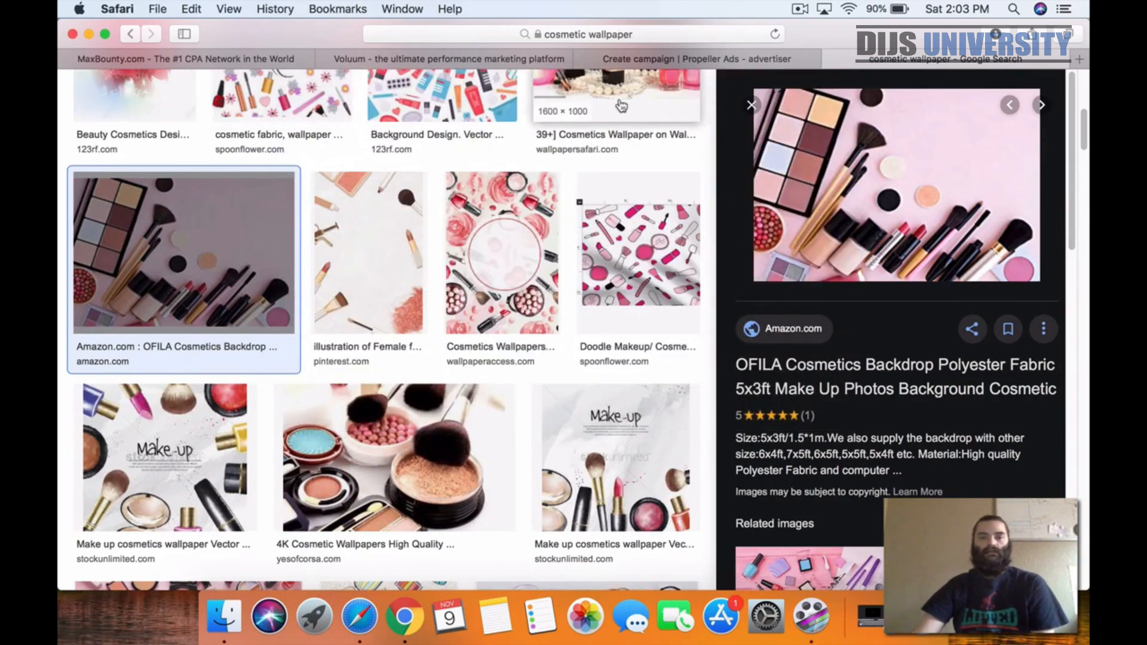
Upload the saved makeup picture from the Desktop as Creative 1's 360x240 image in PropellerAds and crop it at full size
{"action": "left_click", "coordinate": [501, 60]}
{"action": "left_click", "coordinate": [633, 60]}
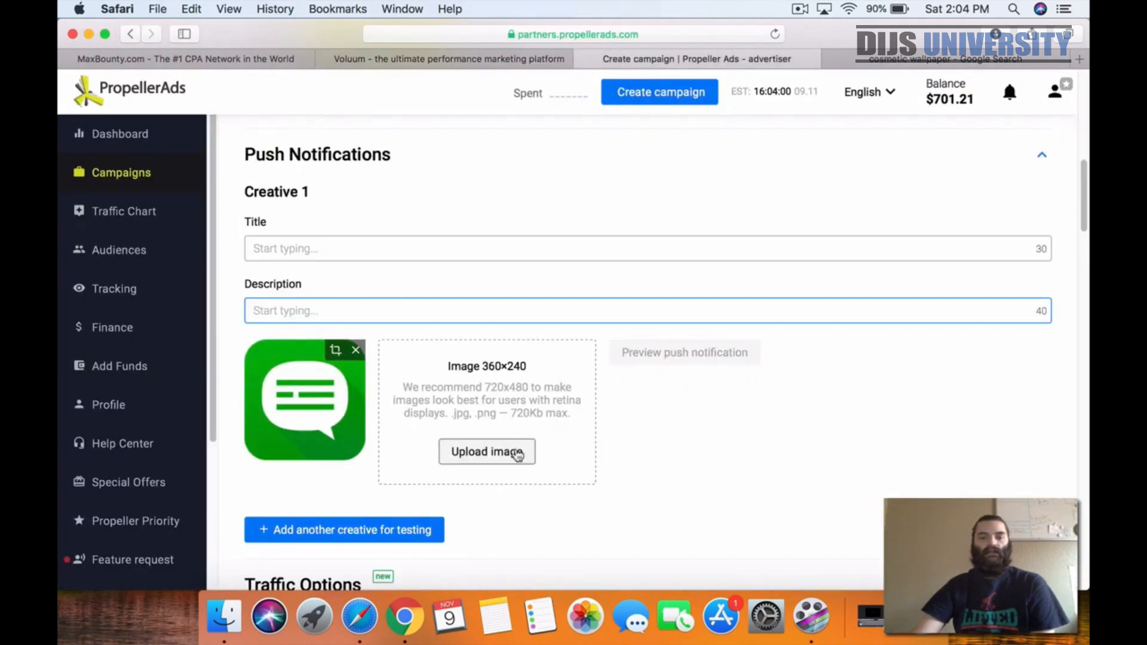
{"action": "left_click", "coordinate": [514, 452]}
{"action": "left_click", "coordinate": [457, 134]}
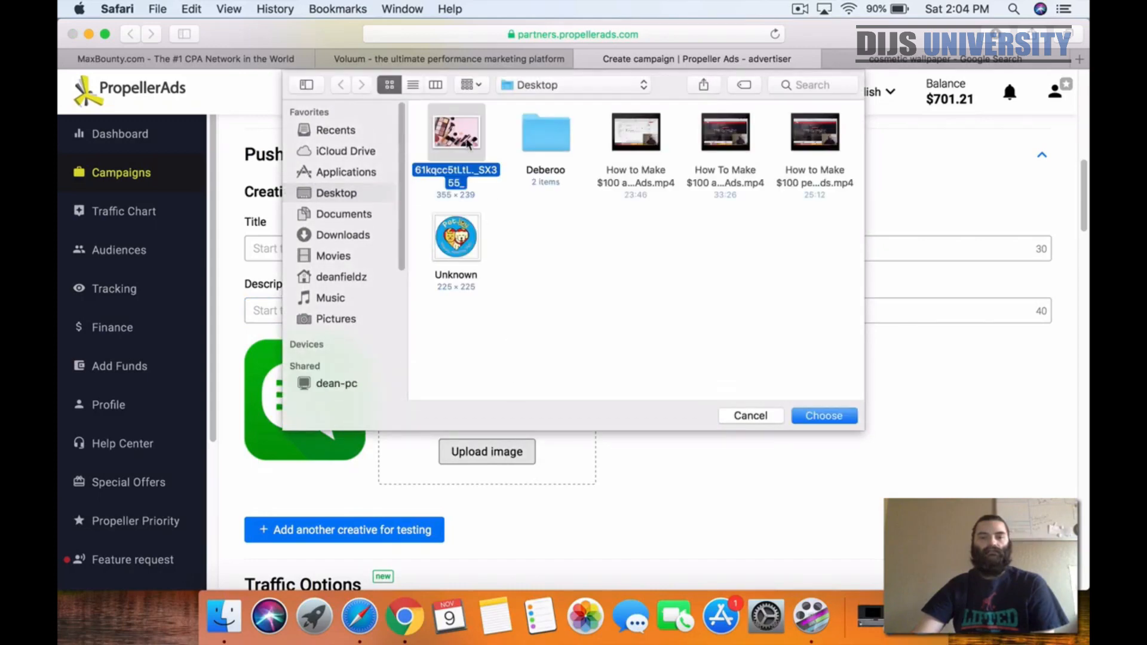
{"action": "key", "text": "Return"}
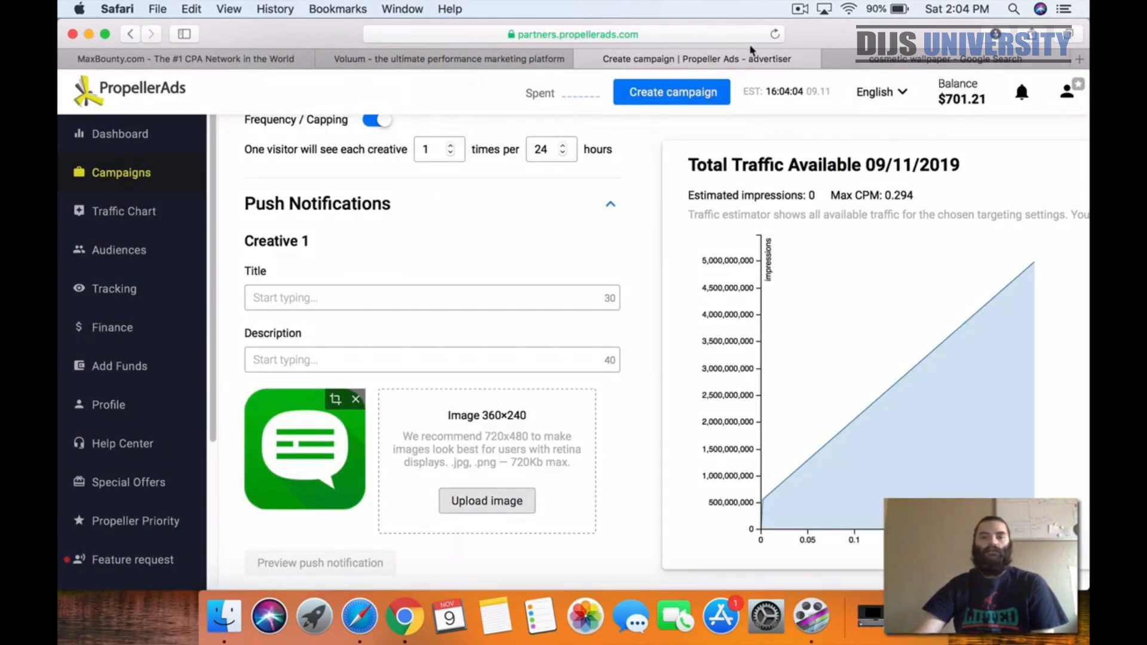
{"action": "left_click", "coordinate": [800, 9]}
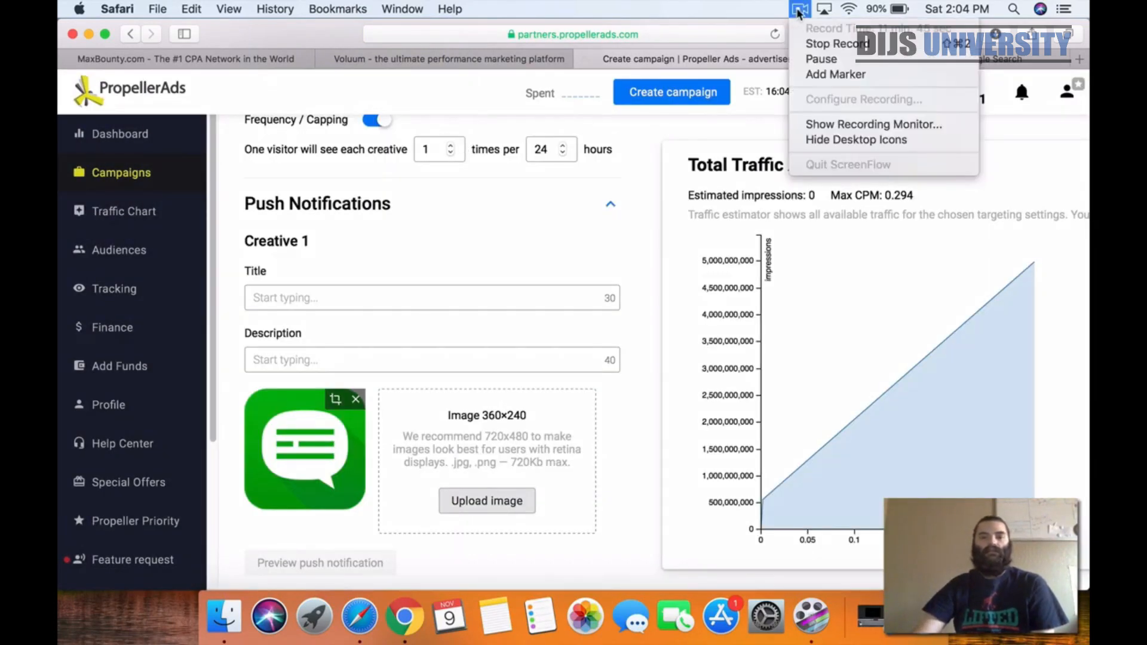
{"action": "left_click", "coordinate": [804, 60]}
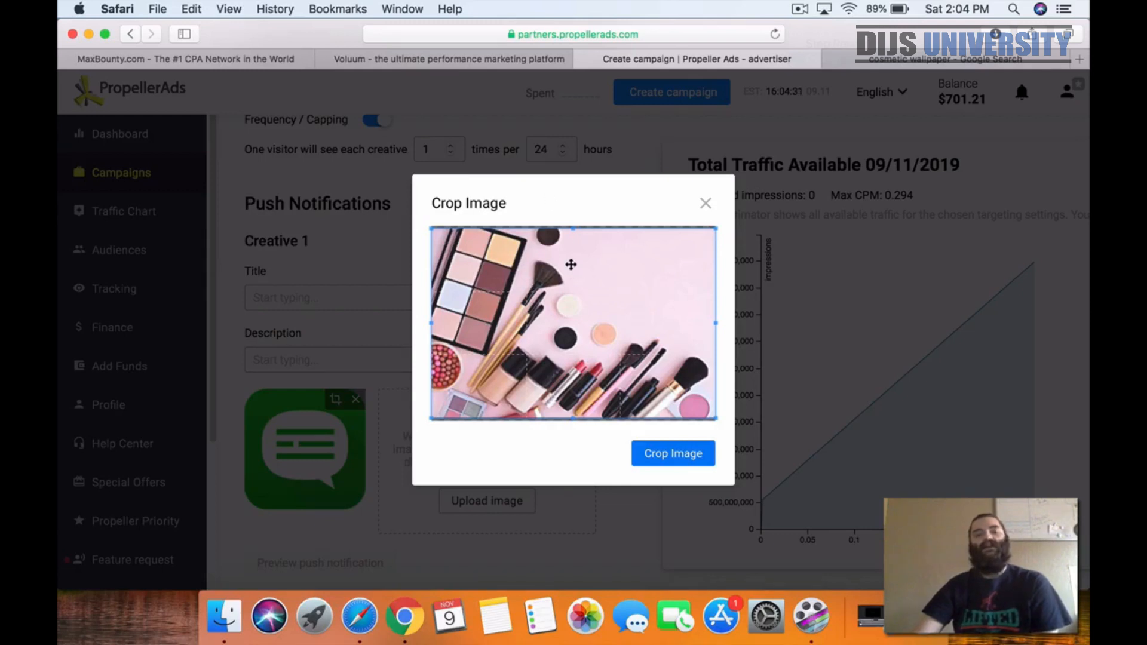
{"action": "left_click", "coordinate": [674, 458]}
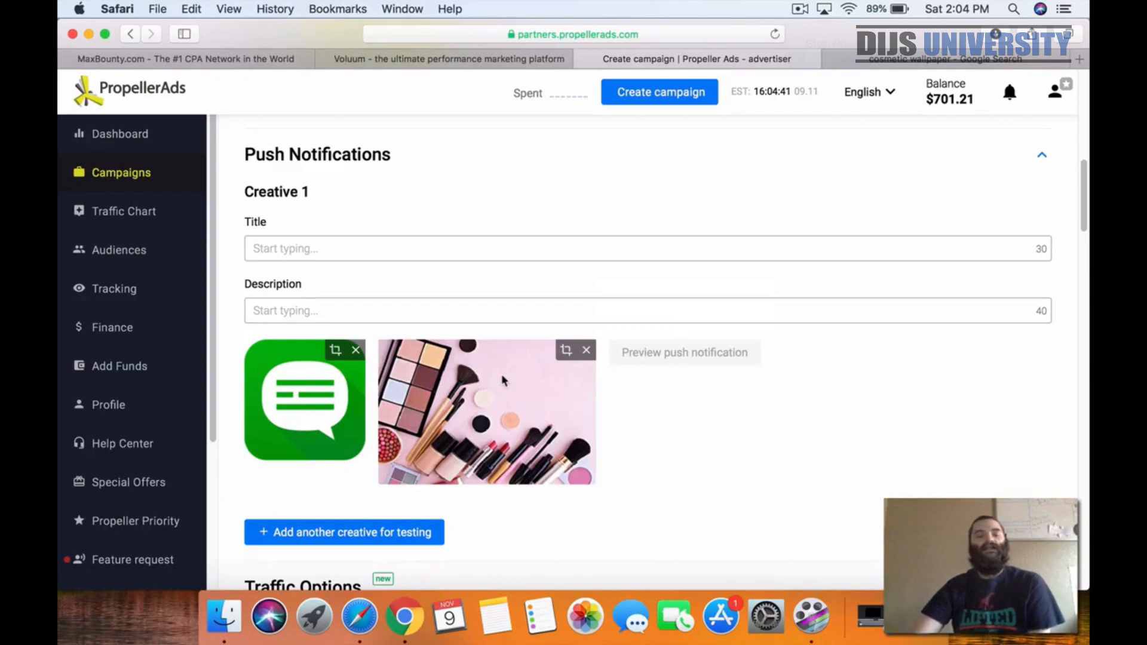
Open the offer's default landing page from MaxBounty and read its wording for the ad copy
{"action": "left_click", "coordinate": [304, 245]}
{"action": "left_click", "coordinate": [275, 59]}
{"action": "scroll", "coordinate": [442, 330], "scroll_direction": "down", "scroll_amount": 10}
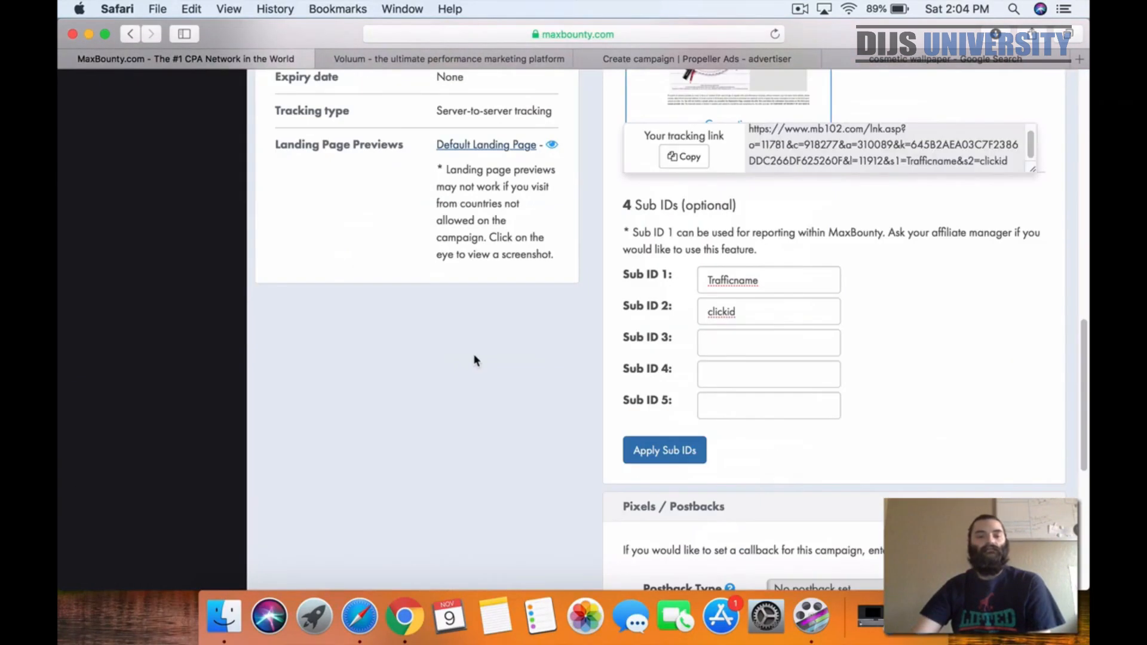
{"action": "left_click", "coordinate": [496, 144]}
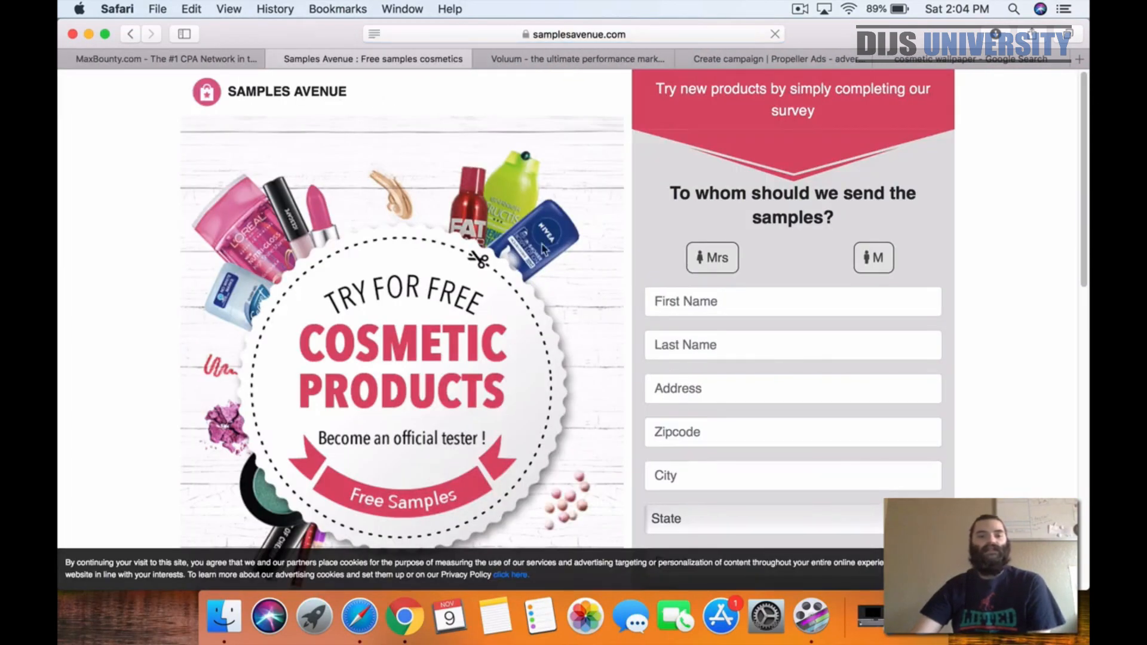
{"action": "left_click", "coordinate": [589, 60]}
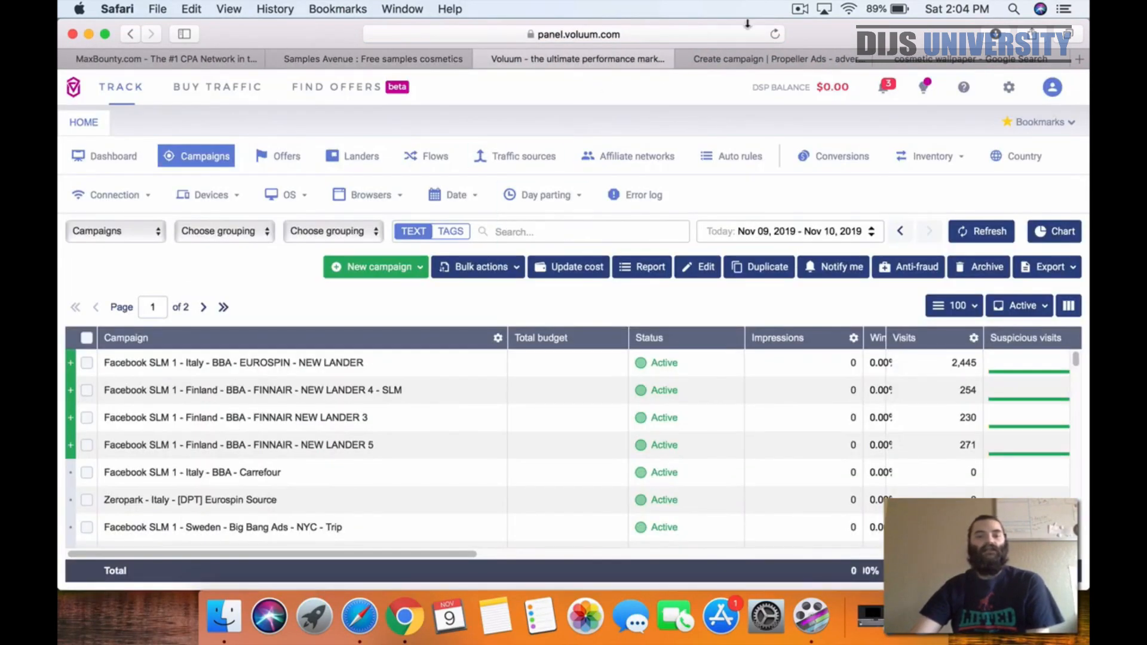
Return to the PropellerAds campaign and set Creative 1's title to "Get Cosmetic Products For Free!"
{"action": "left_click", "coordinate": [743, 61]}
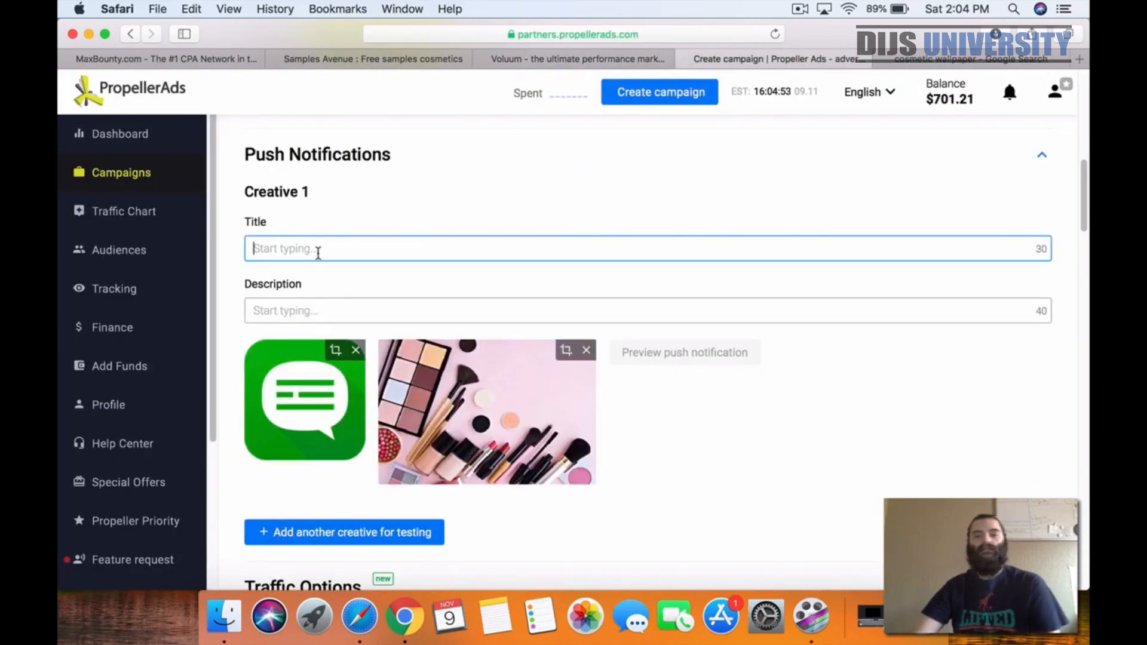
{"action": "type", "text": "Get C"}
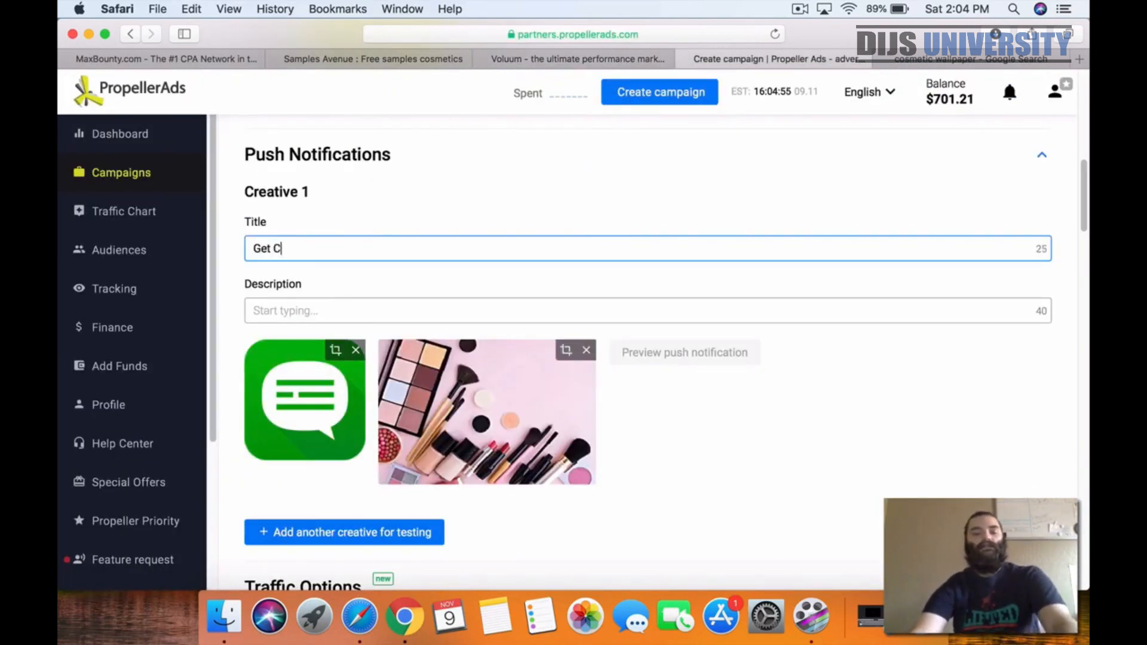
{"action": "type", "text": "osmetic"}
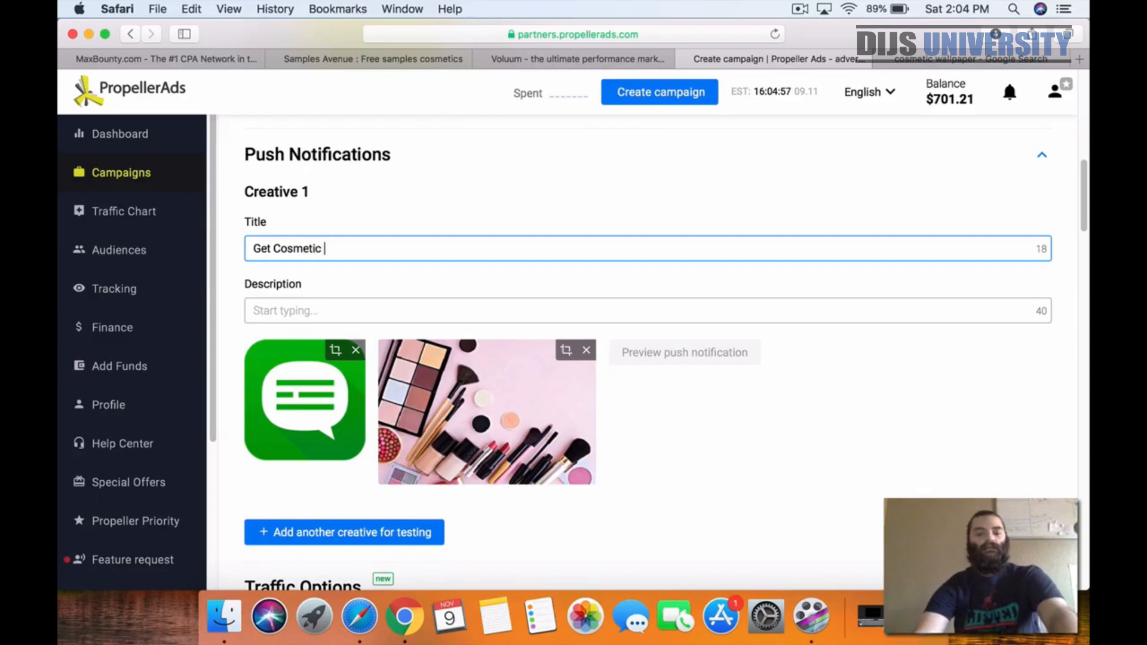
{"action": "type", "text": " Products For"}
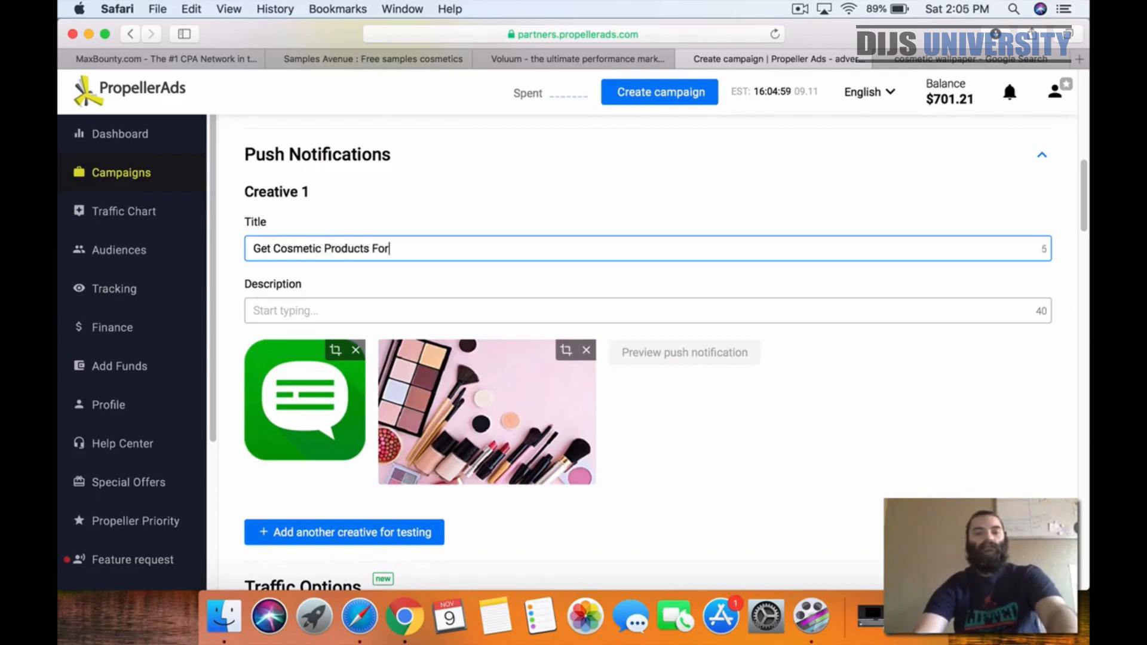
{"action": "type", "text": " Free!"}
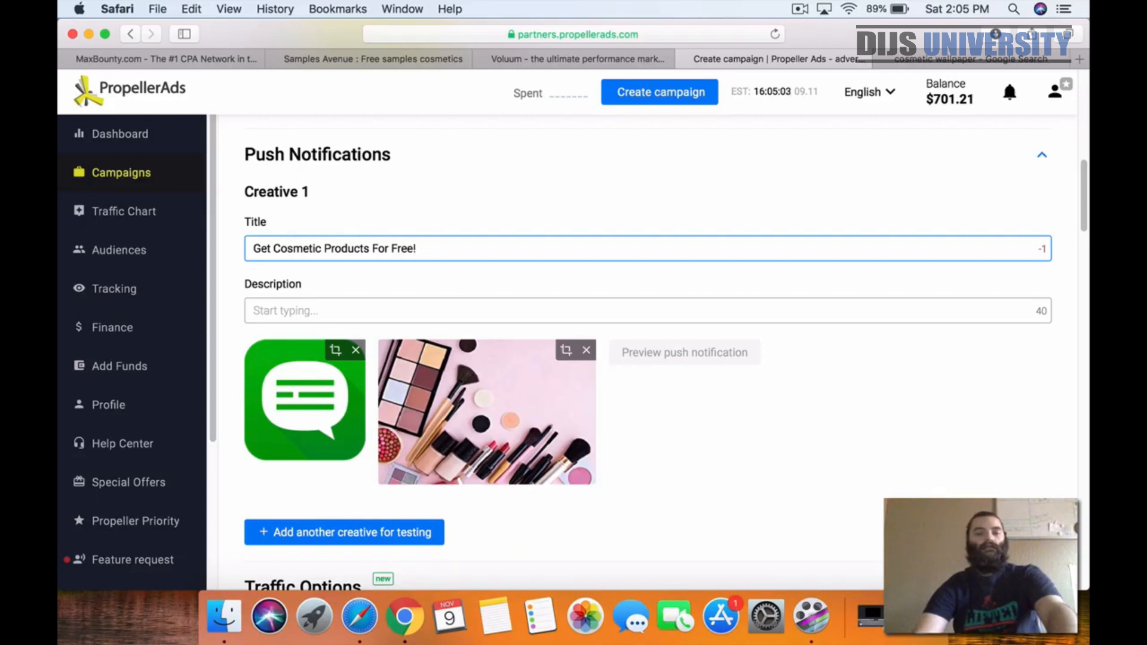
Write "Become an official cosmetic product test" as Creative 1's description
{"action": "left_click", "coordinate": [339, 309]}
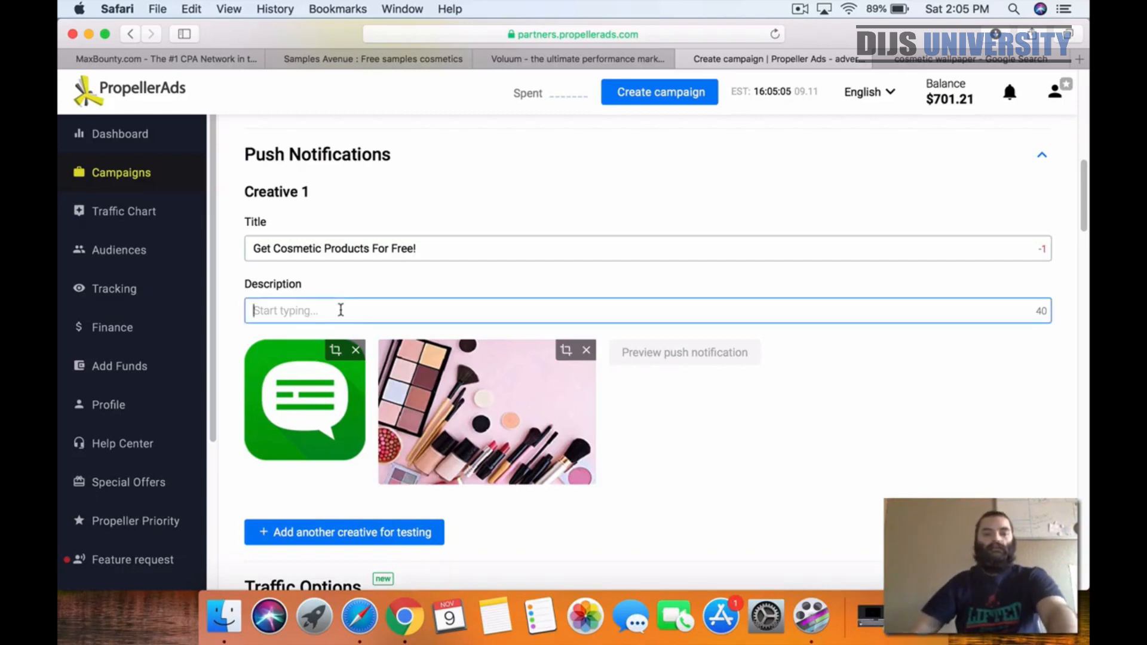
{"action": "type", "text": "Become a G"}
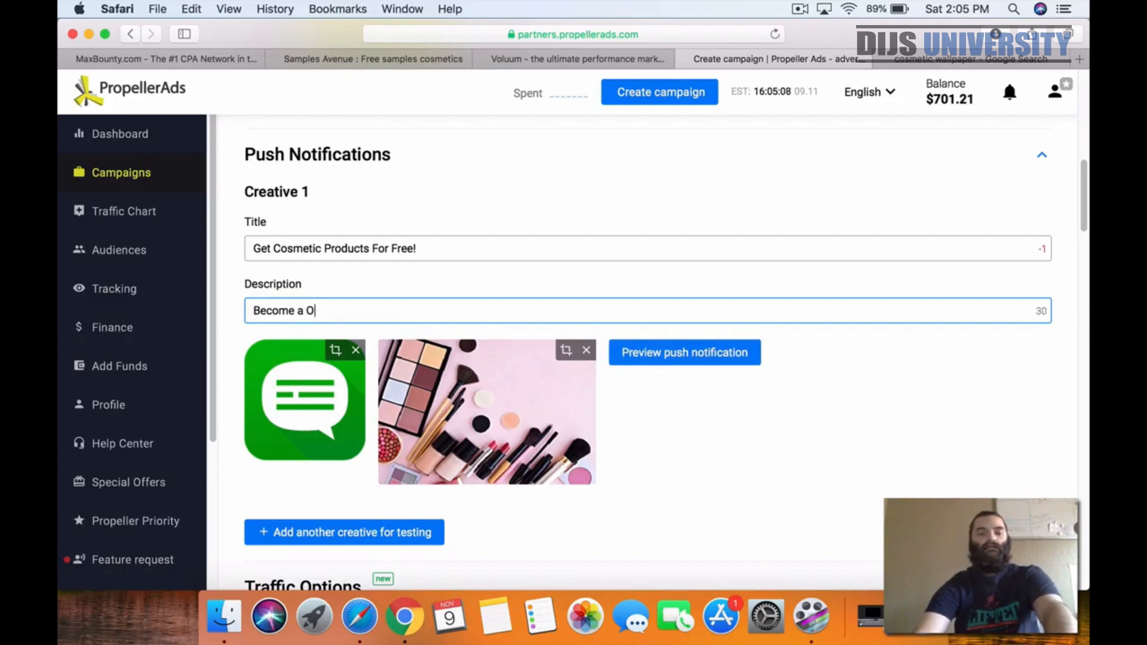
{"action": "key", "text": "BackSpace"}
{"action": "key", "text": "BackSpace"}
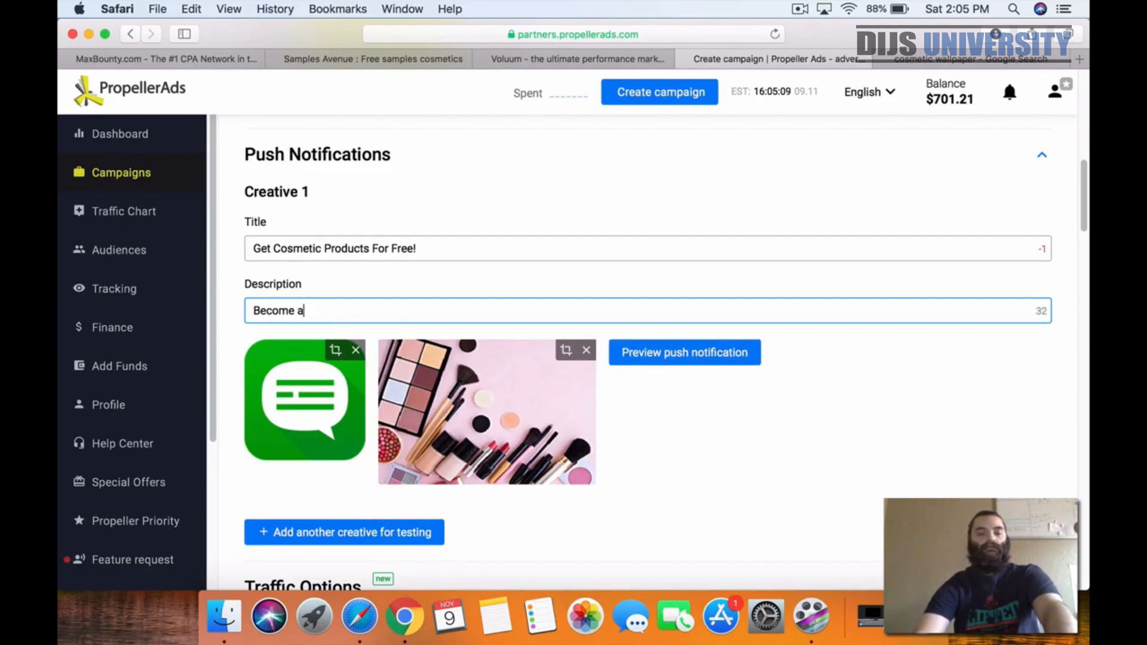
{"action": "type", "text": "n official product"}
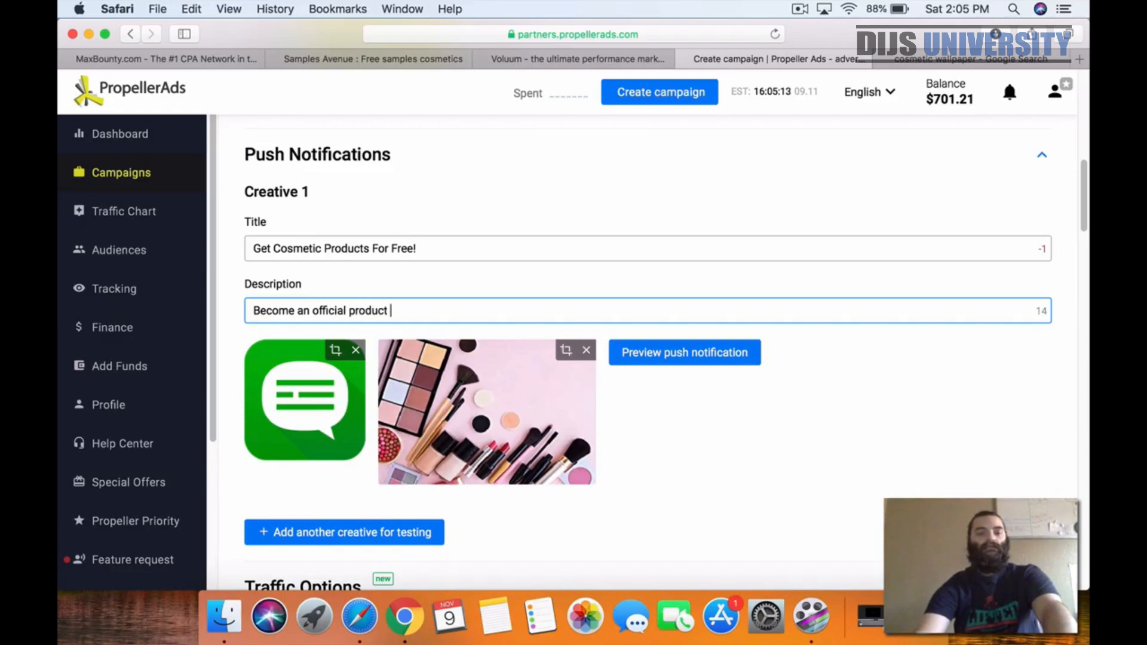
{"action": "key", "text": "BackSpace"}
{"action": "key", "text": "BackSpace"}
{"action": "key", "text": "BackSpace"}
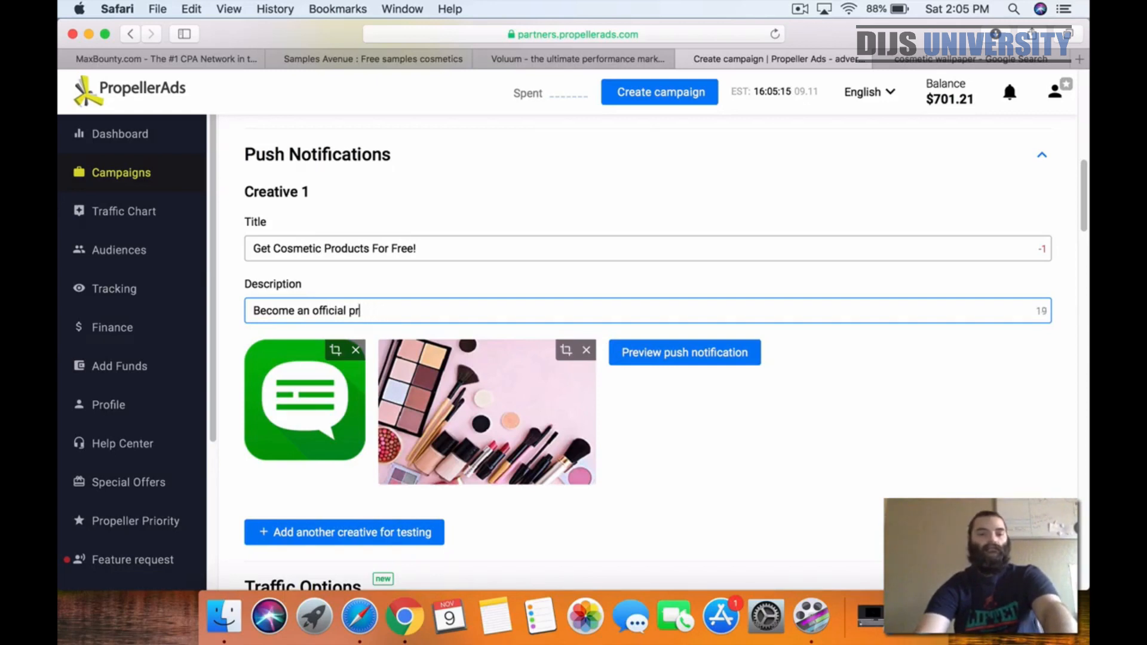
{"action": "type", "text": "cosme"}
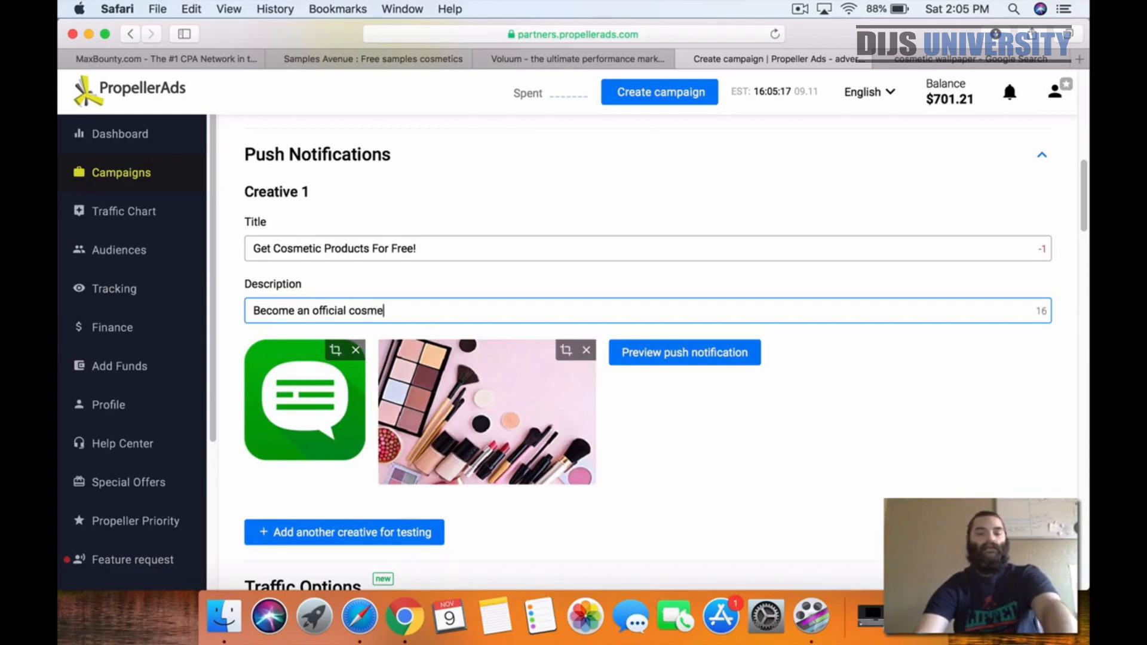
{"action": "type", "text": "tic product test"}
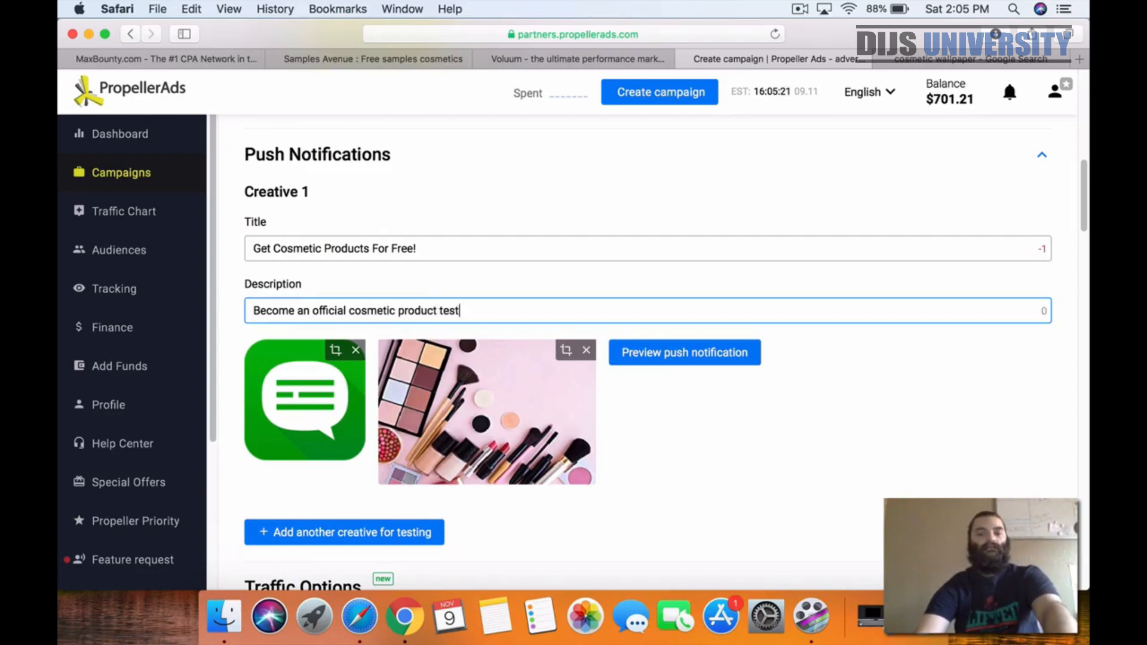
Reword the end of Creative 1's description so it reads "Become an official product tester!"
{"action": "key", "text": "BackSpace"}
{"action": "key", "text": "BackSpace"}
{"action": "key", "text": "BackSpace"}
{"action": "key", "text": "BackSpace"}
{"action": "key", "text": "BackSpace"}
{"action": "key", "text": "BackSpace"}
{"action": "key", "text": "BackSpace"}
{"action": "key", "text": "BackSpace"}
{"action": "key", "text": "BackSpace"}
{"action": "key", "text": "BackSpace"}
{"action": "key", "text": "BackSpace"}
{"action": "key", "text": "BackSpace"}
{"action": "key", "text": "BackSpace"}
{"action": "key", "text": "BackSpace"}
{"action": "key", "text": "BackSpace"}
{"action": "key", "text": "BackSpace"}
{"action": "key", "text": "BackSpace"}
{"action": "key", "text": "BackSpace"}
{"action": "key", "text": "BackSpace"}
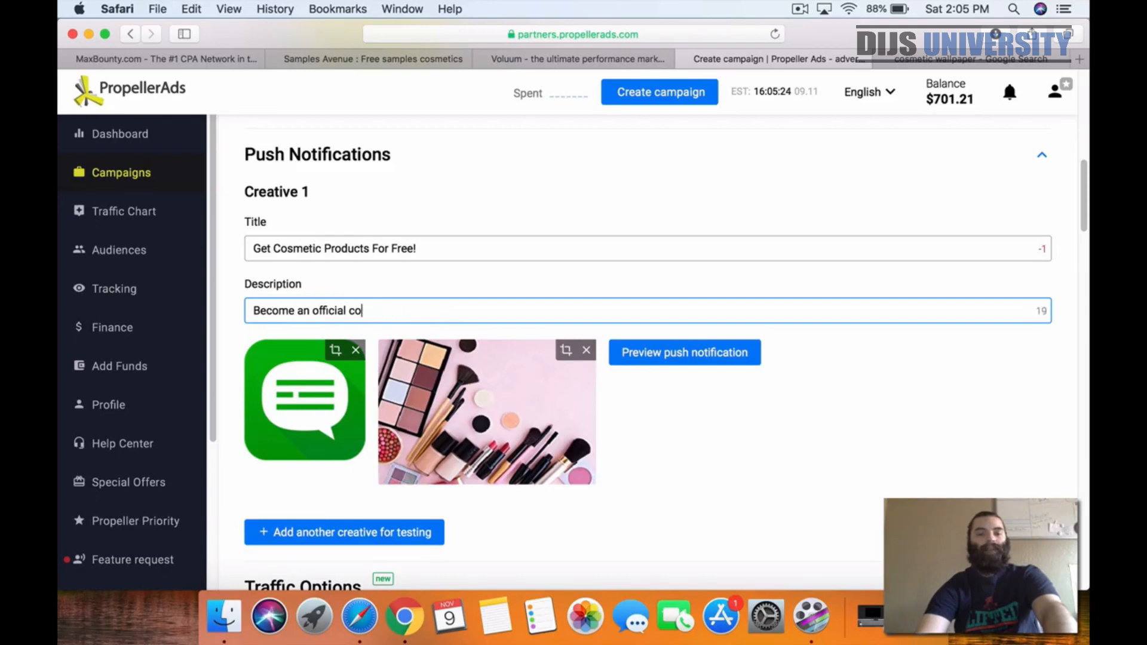
{"action": "type", "text": "produc"}
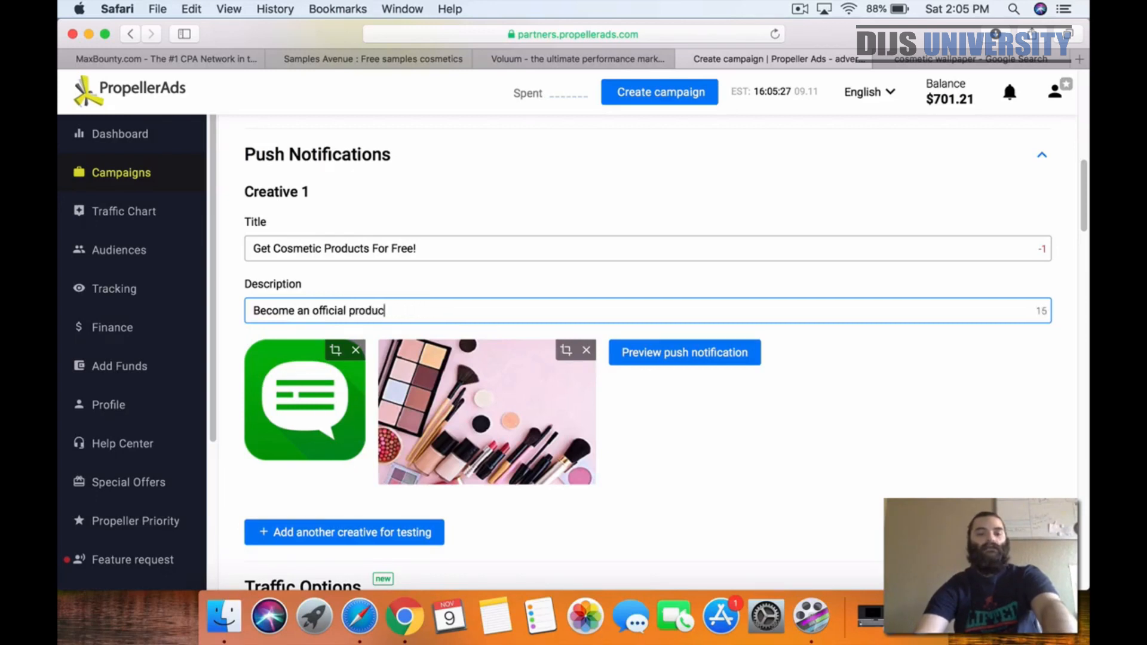
{"action": "type", "text": "t tester"}
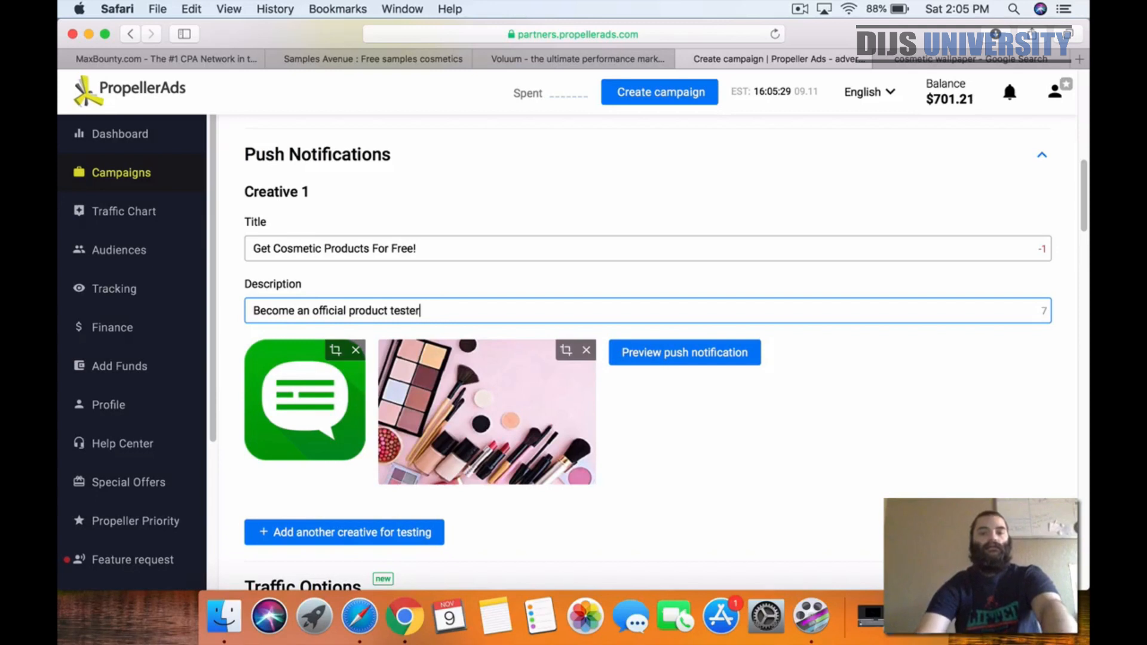
{"action": "type", "text": "!"}
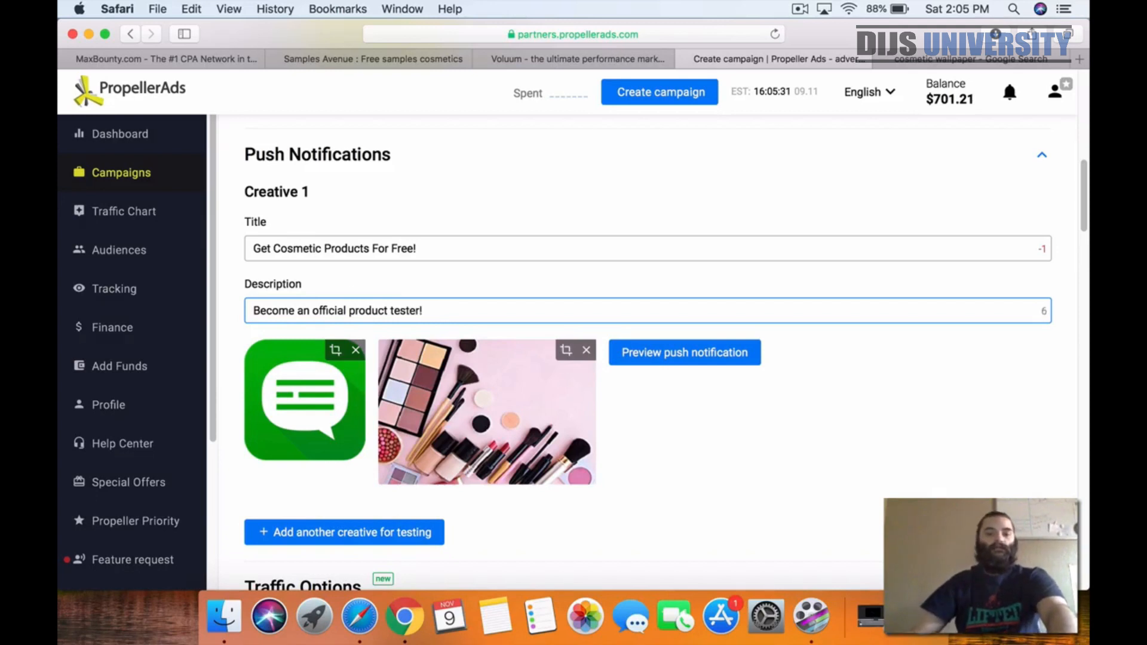
Shorten Creative 1's title to "Get Cosmetic Products For Free" by removing the exclamation mark
{"action": "left_click", "coordinate": [448, 249]}
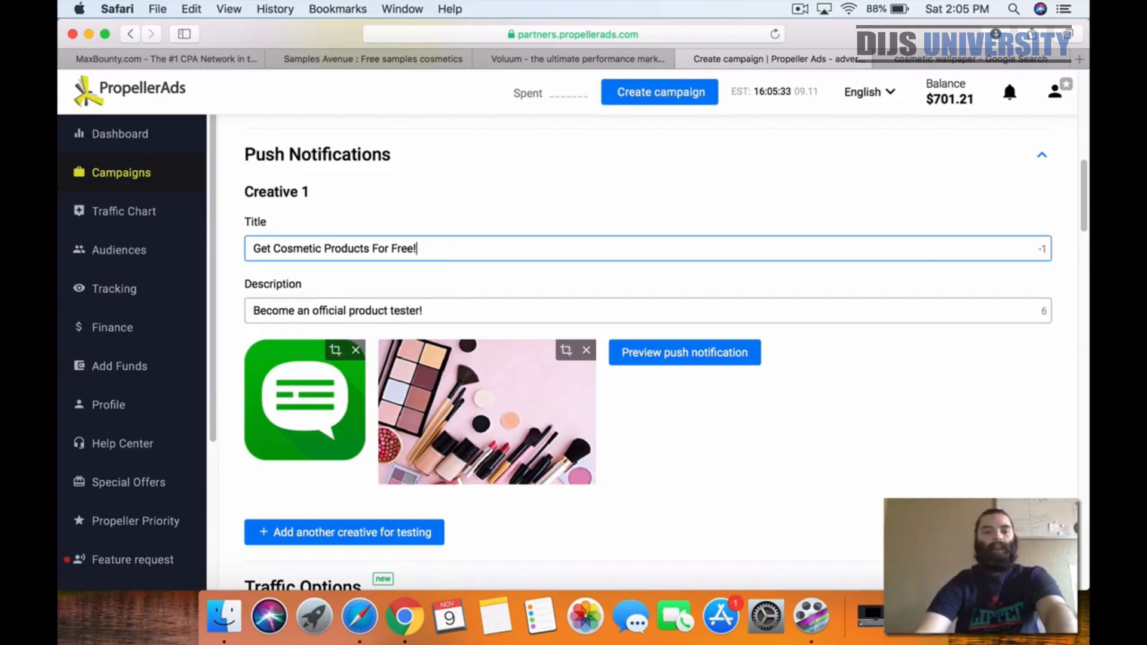
{"action": "key", "text": "BackSpace"}
{"action": "left_click", "coordinate": [938, 360]}
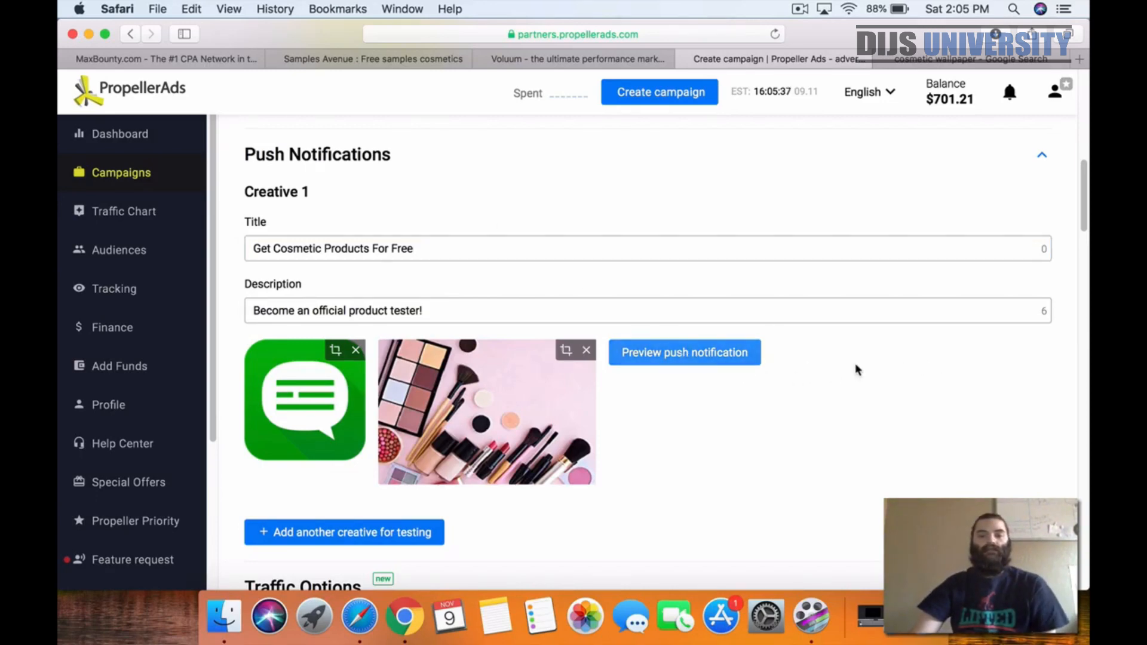
Preview the push notification for Android and check how its title, description, icon and banner image look together
{"action": "scroll", "coordinate": [860, 368], "scroll_direction": "down", "scroll_amount": 15}
{"action": "scroll", "coordinate": [869, 369], "scroll_direction": "down", "scroll_amount": 10}
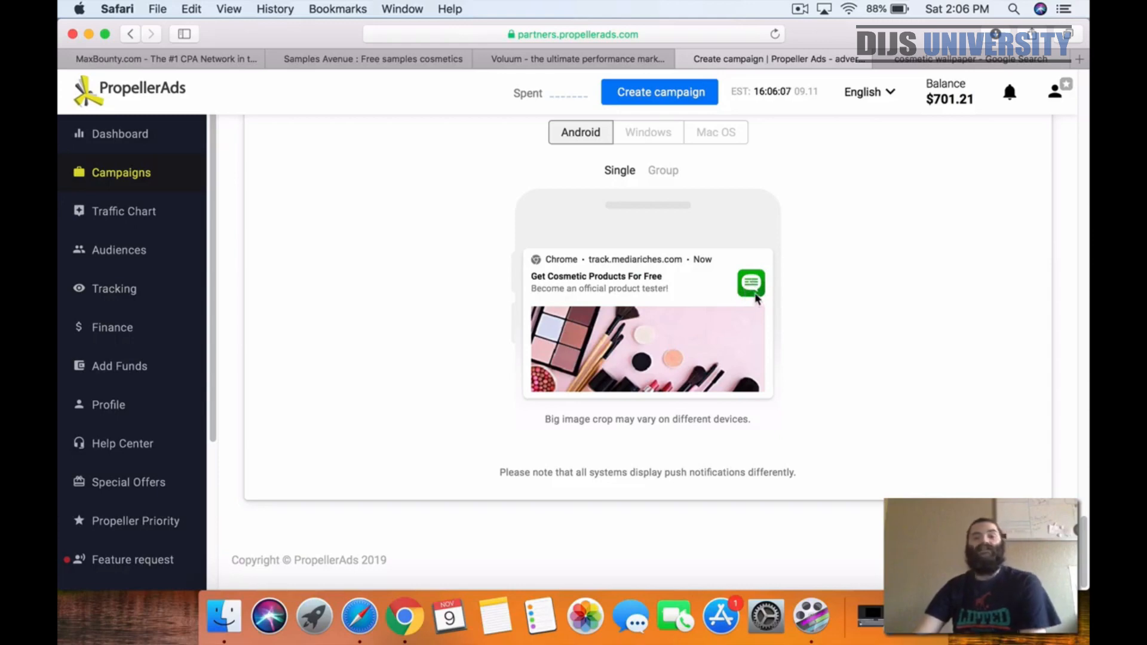
{"action": "scroll", "coordinate": [735, 296], "scroll_direction": "up", "scroll_amount": 20}
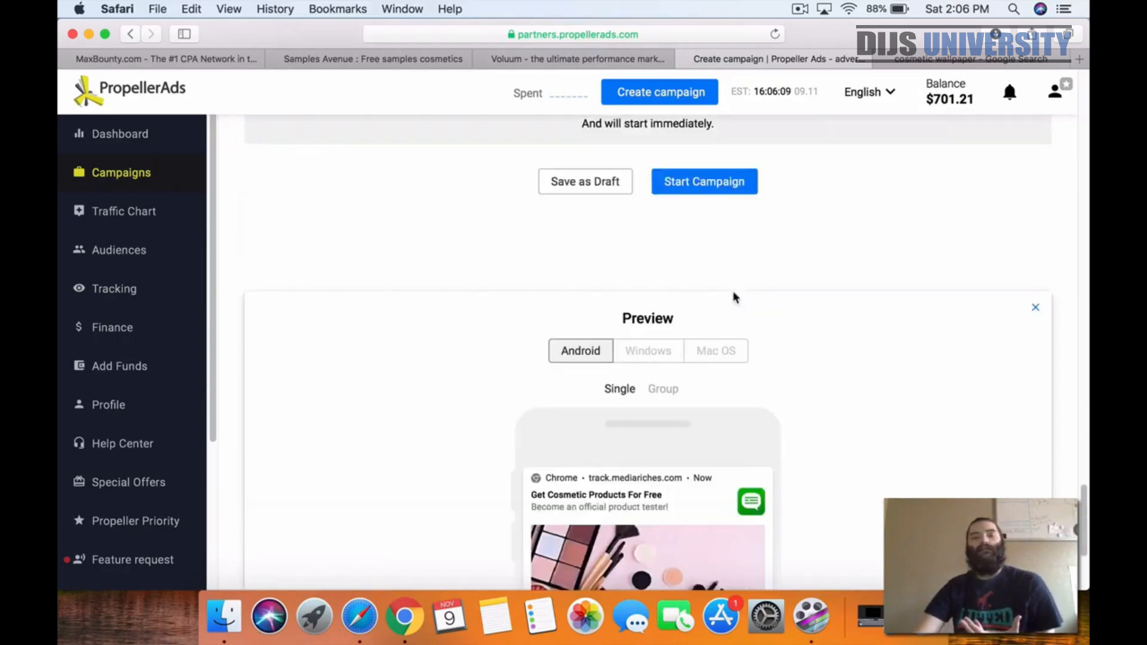
{"action": "scroll", "coordinate": [736, 287], "scroll_direction": "up", "scroll_amount": 15}
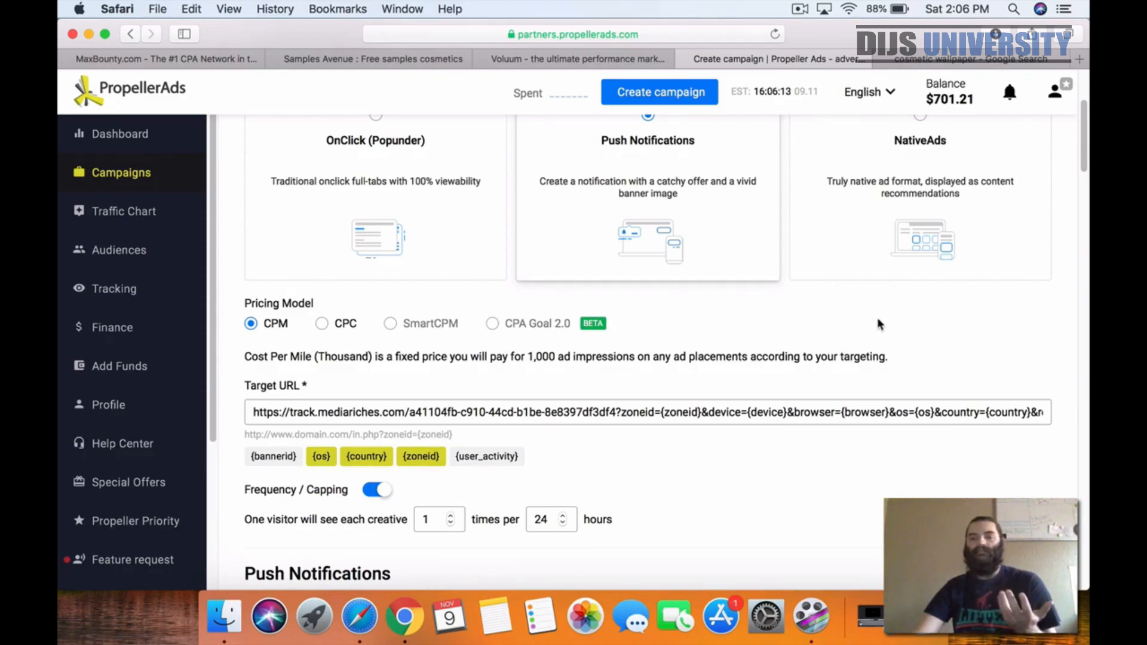
{"action": "scroll", "coordinate": [878, 323], "scroll_direction": "down", "scroll_amount": 8}
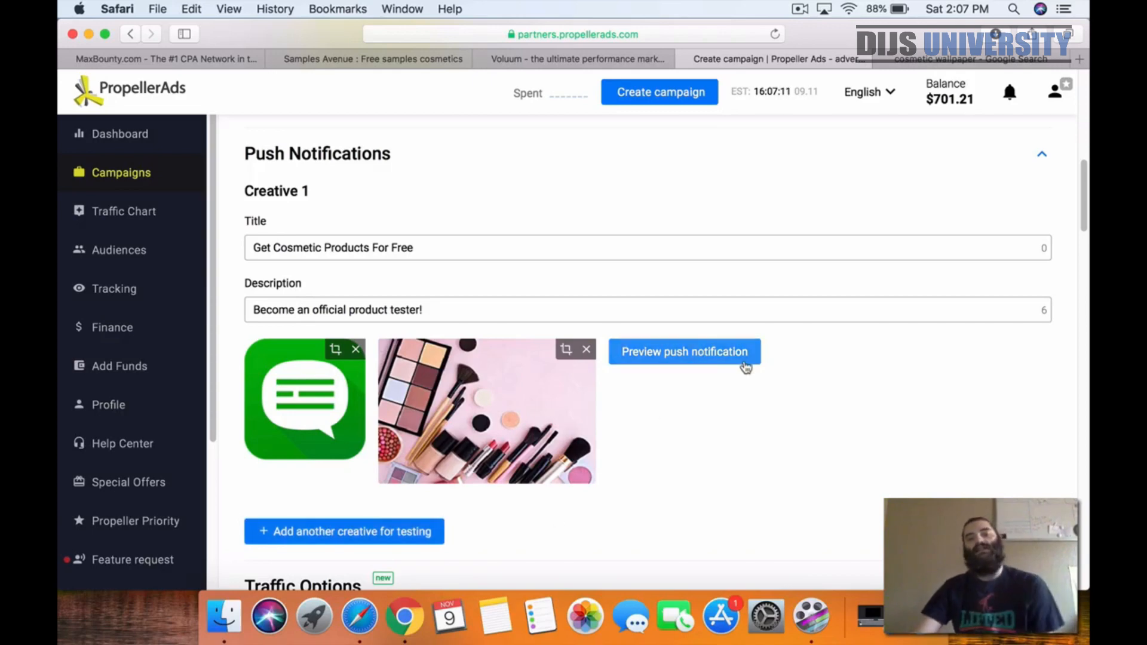
Limit the campaign's User Activity targeting to High by excluding the Medium and Low activity levels
{"action": "scroll", "coordinate": [819, 379], "scroll_direction": "down", "scroll_amount": 1}
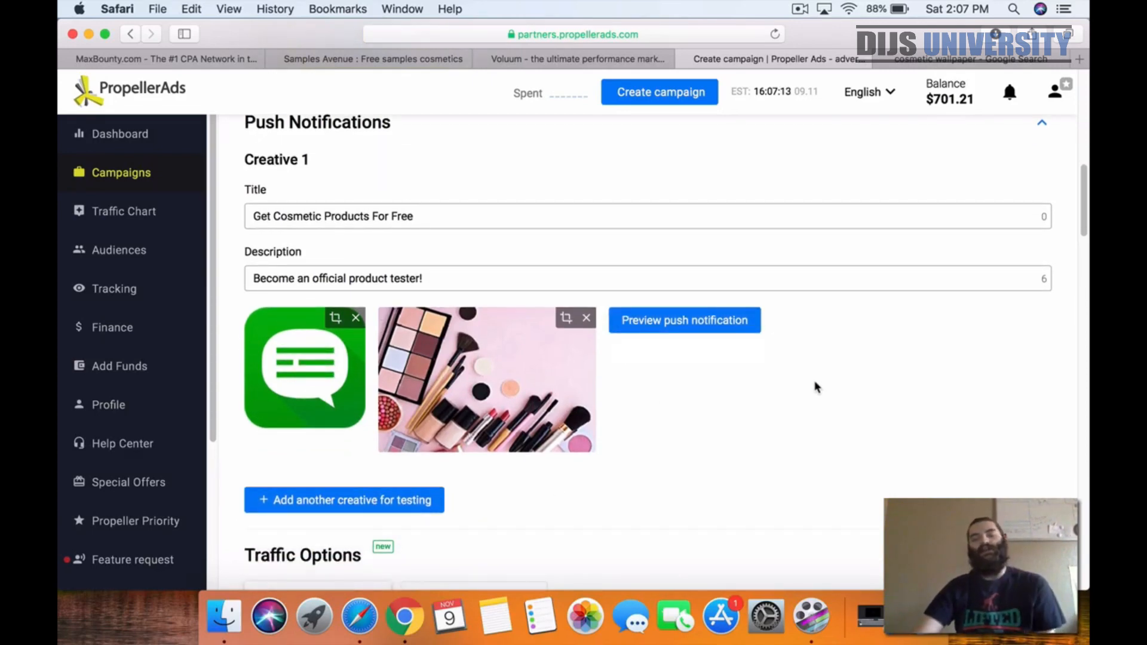
{"action": "scroll", "coordinate": [806, 376], "scroll_direction": "down", "scroll_amount": 5}
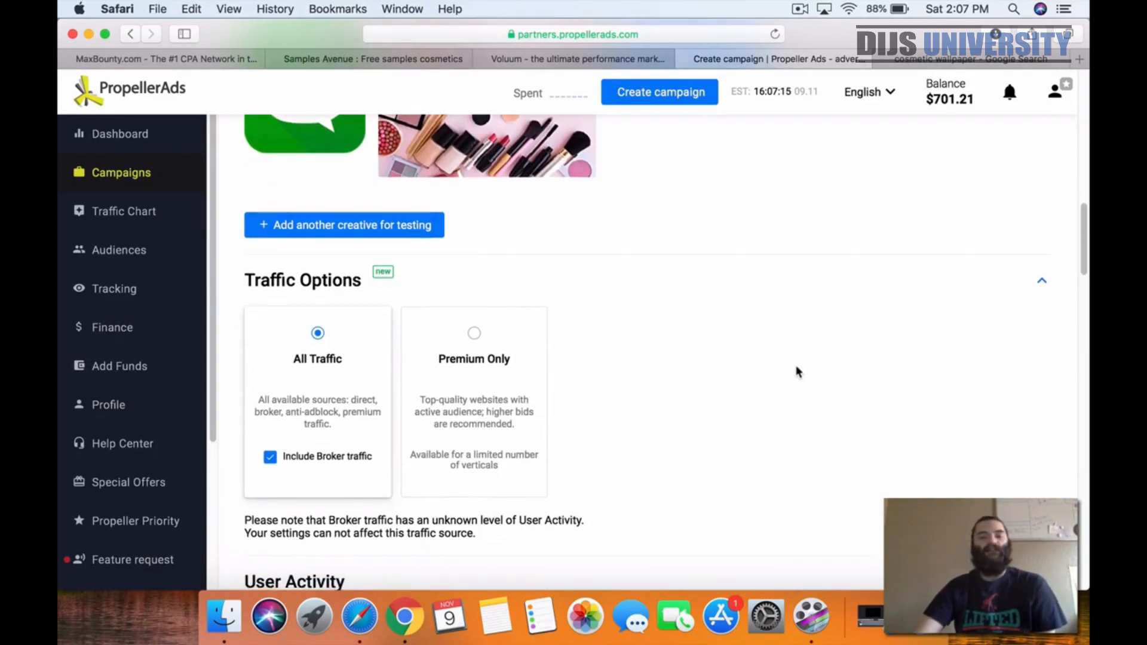
{"action": "scroll", "coordinate": [796, 371], "scroll_direction": "down", "scroll_amount": 3}
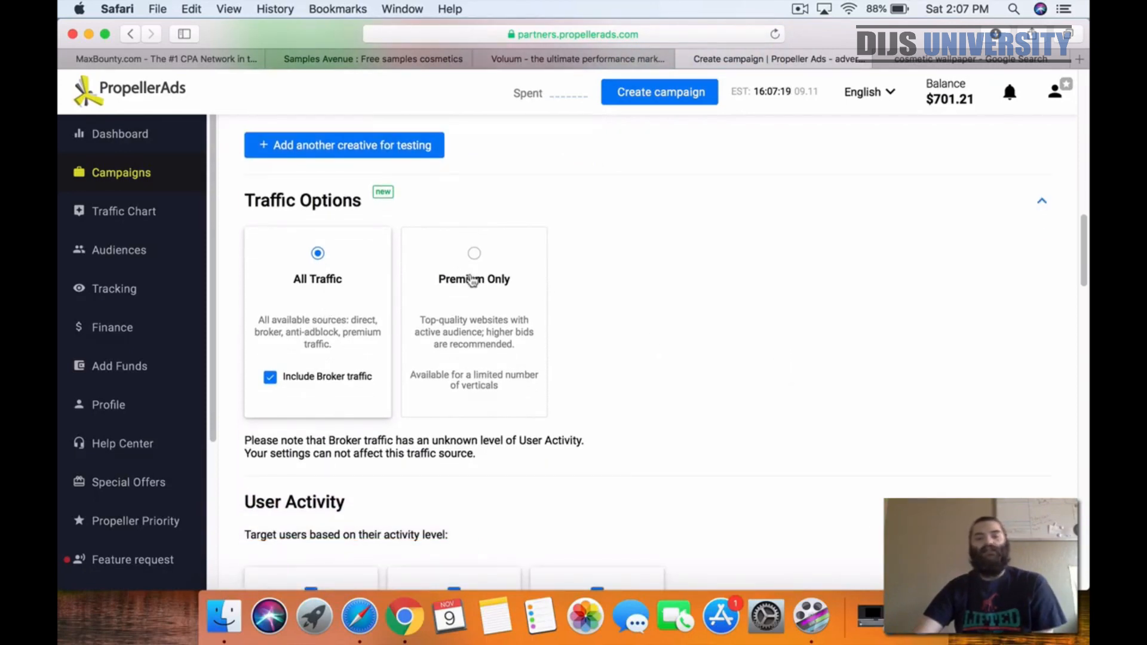
{"action": "scroll", "coordinate": [594, 313], "scroll_direction": "down", "scroll_amount": 3}
{"action": "scroll", "coordinate": [594, 313], "scroll_direction": "up", "scroll_amount": 1}
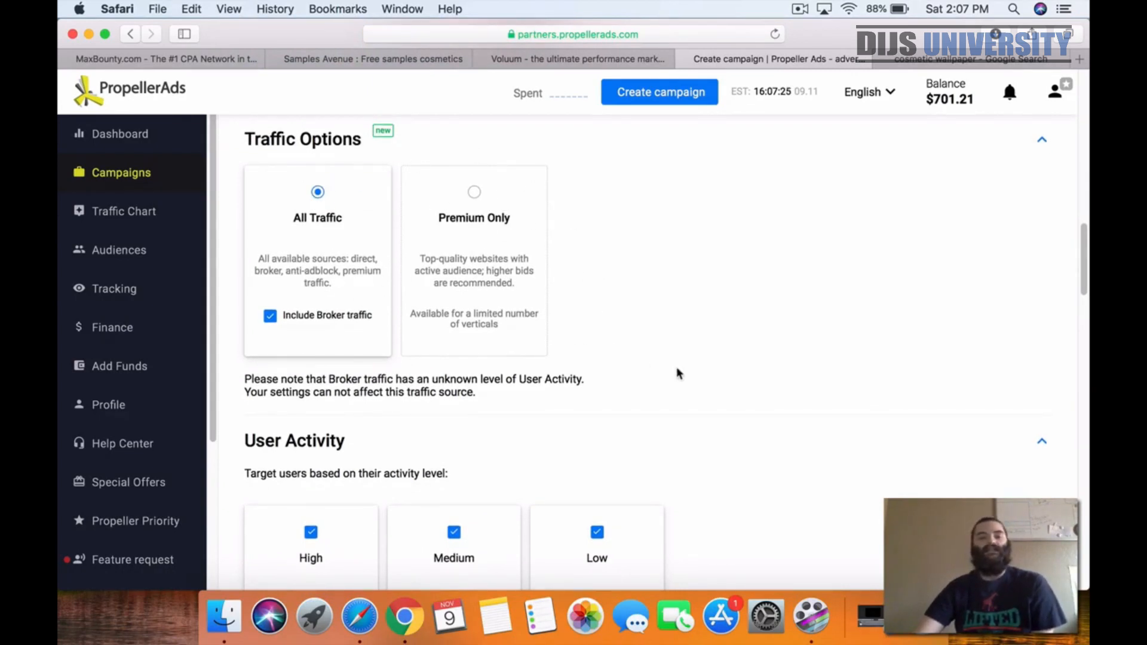
{"action": "scroll", "coordinate": [677, 369], "scroll_direction": "down", "scroll_amount": 8}
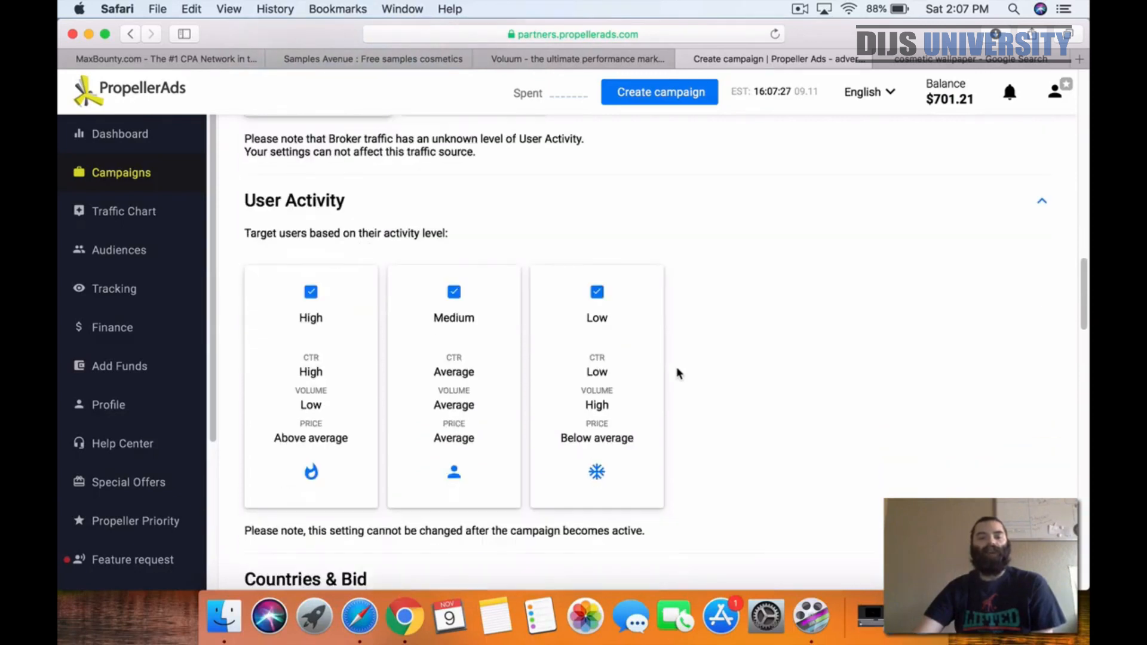
{"action": "left_click", "coordinate": [454, 293]}
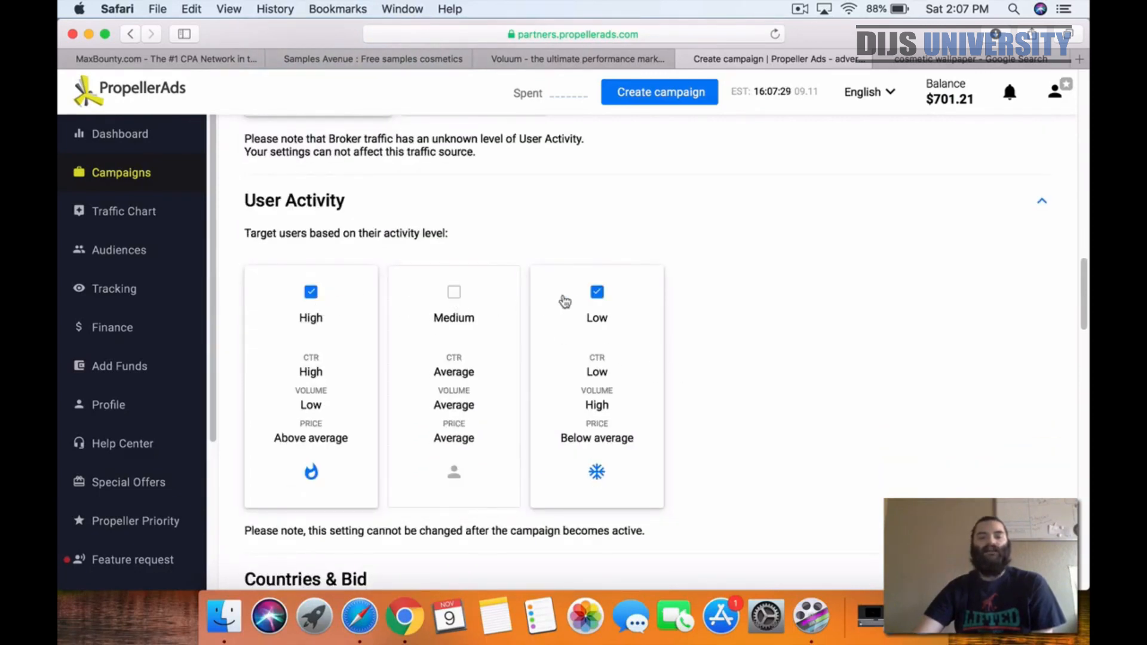
{"action": "left_click", "coordinate": [597, 292]}
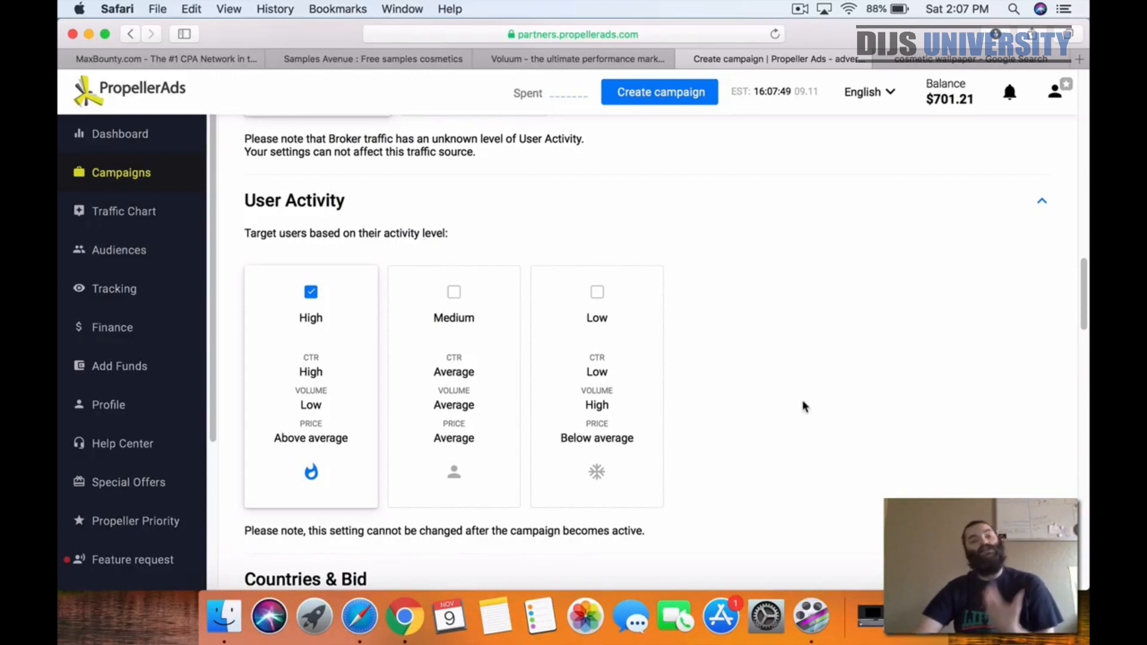
{"action": "scroll", "coordinate": [804, 406], "scroll_direction": "down", "scroll_amount": 3}
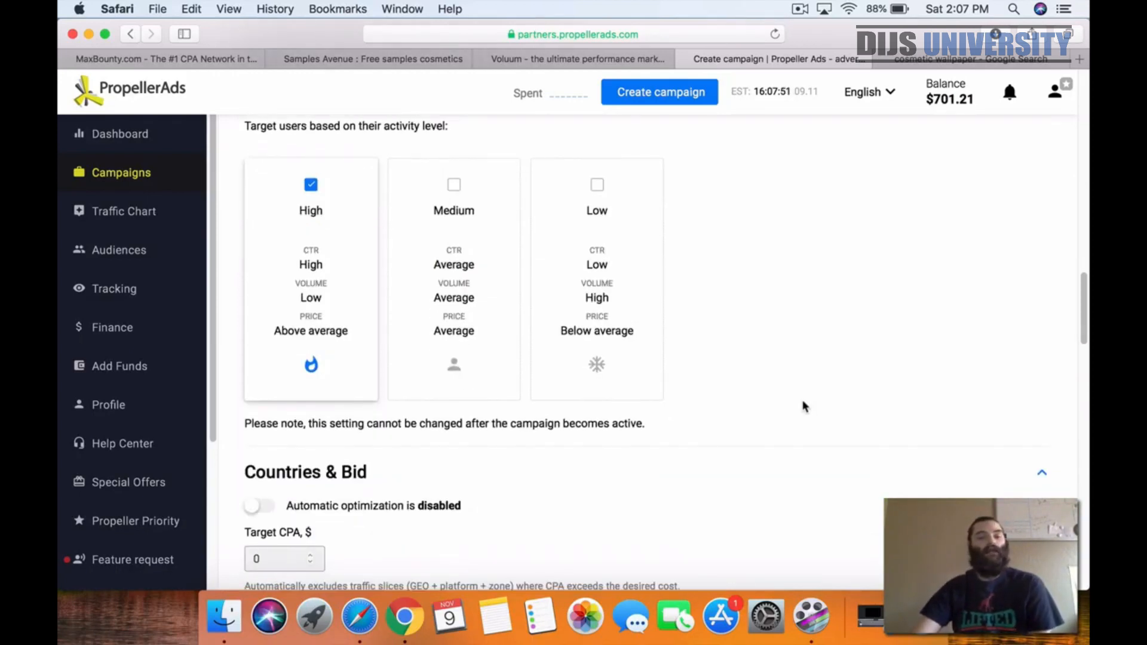
{"action": "scroll", "coordinate": [804, 407], "scroll_direction": "down", "scroll_amount": 5}
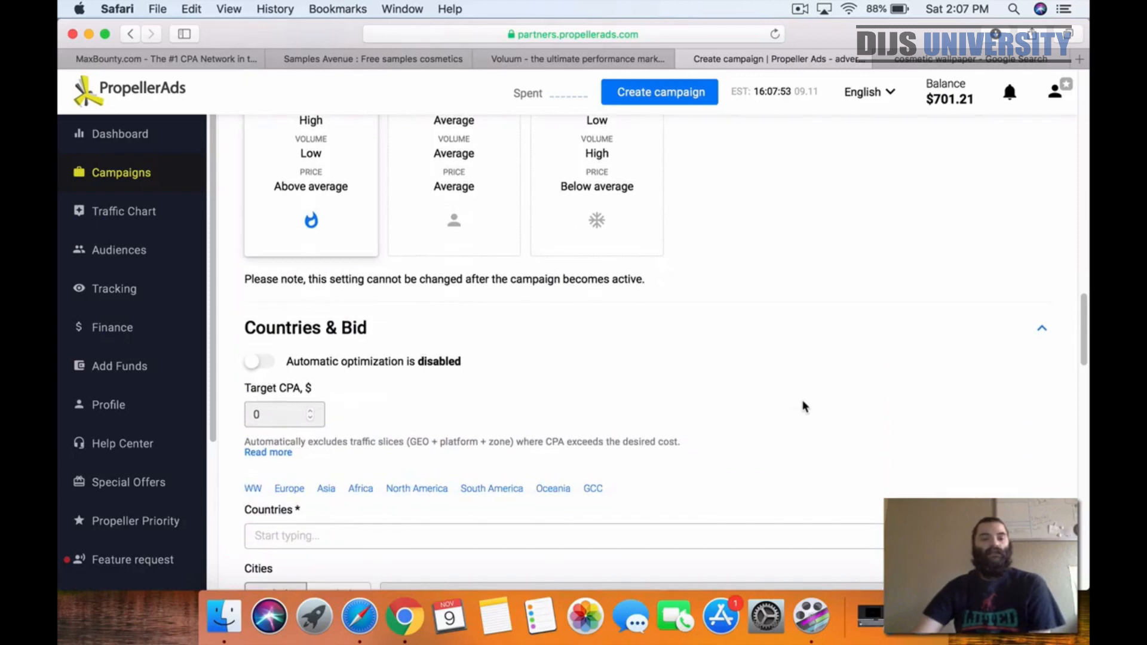
{"action": "scroll", "coordinate": [871, 399], "scroll_direction": "down", "scroll_amount": 1}
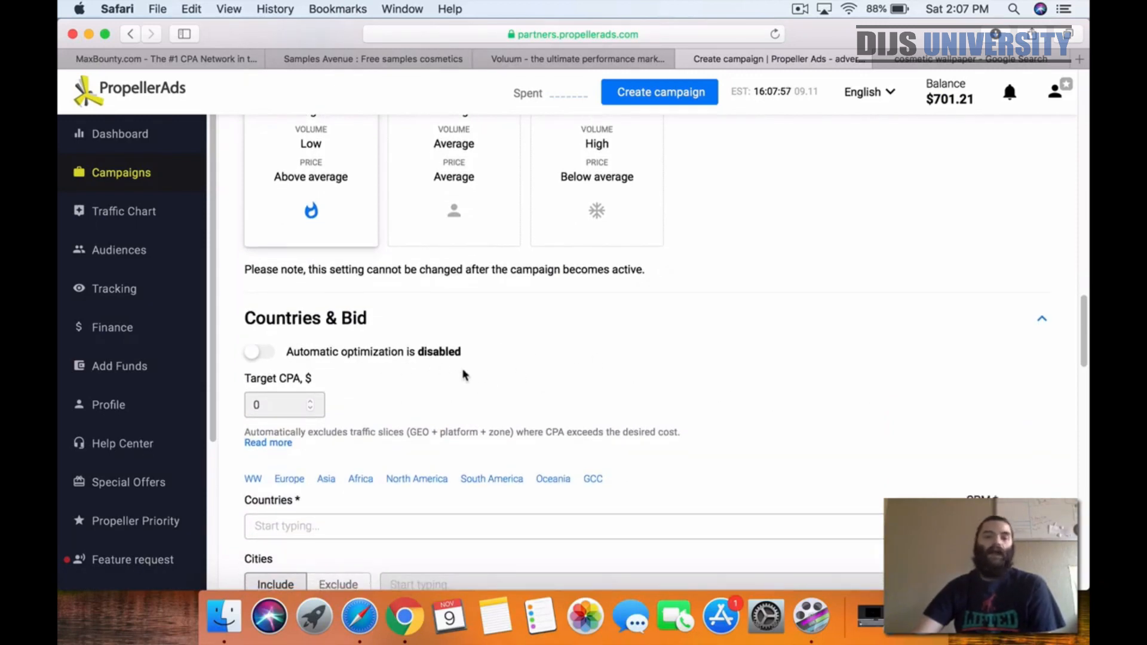
{"action": "scroll", "coordinate": [773, 386], "scroll_direction": "down", "scroll_amount": 5}
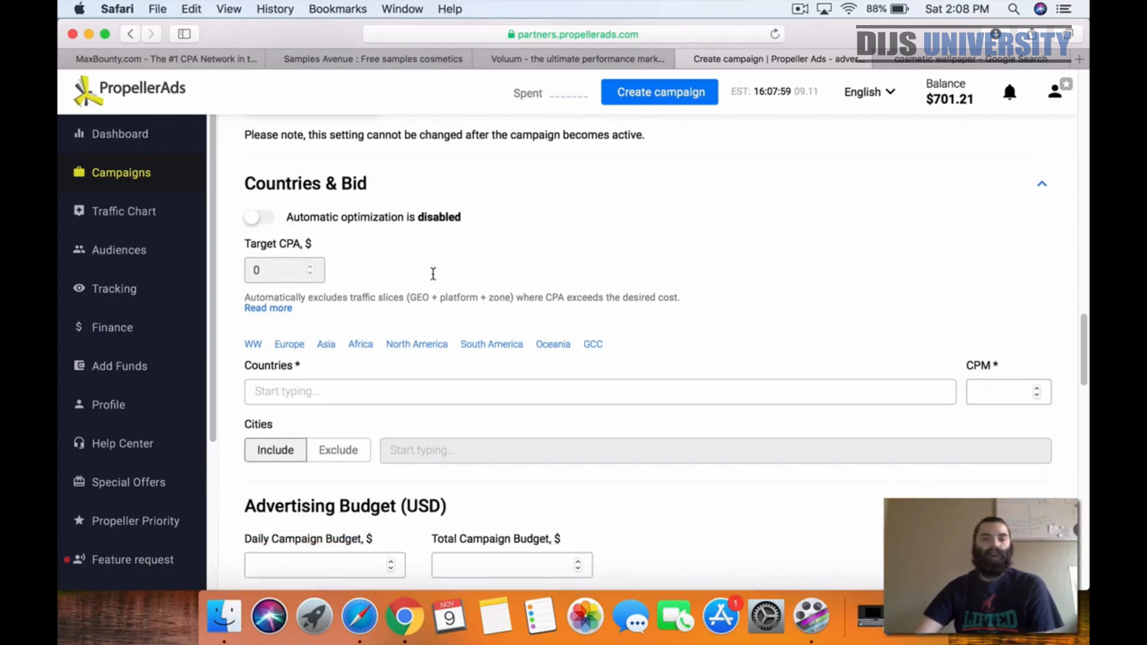
{"action": "left_click", "coordinate": [255, 219]}
{"action": "left_click", "coordinate": [269, 272]}
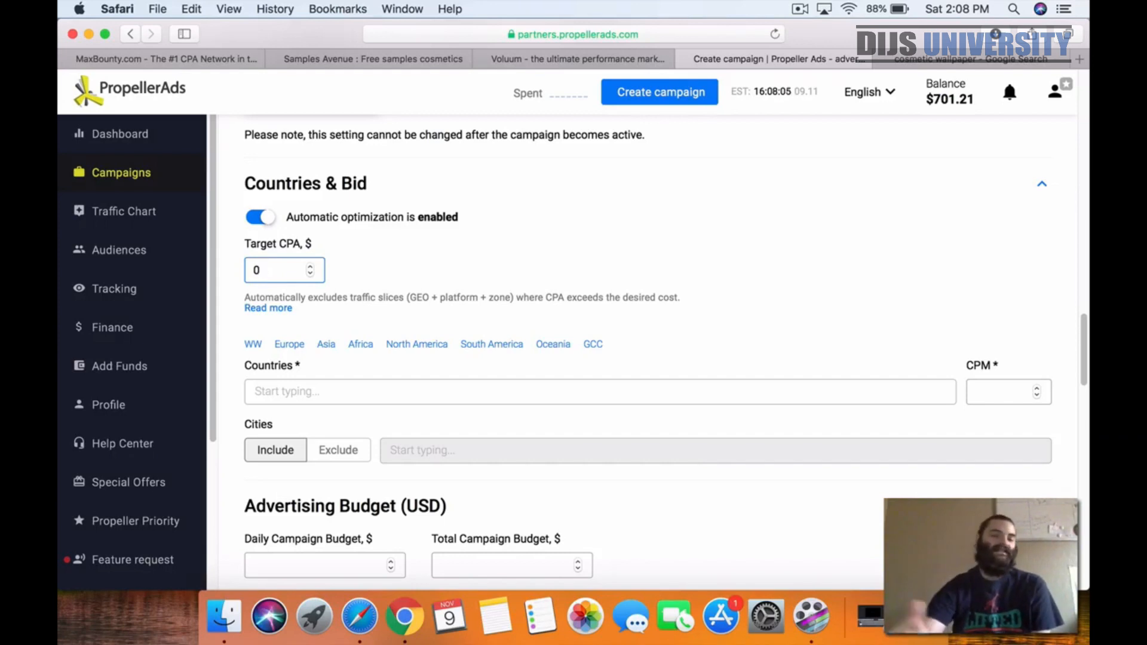
{"action": "left_click", "coordinate": [266, 223]}
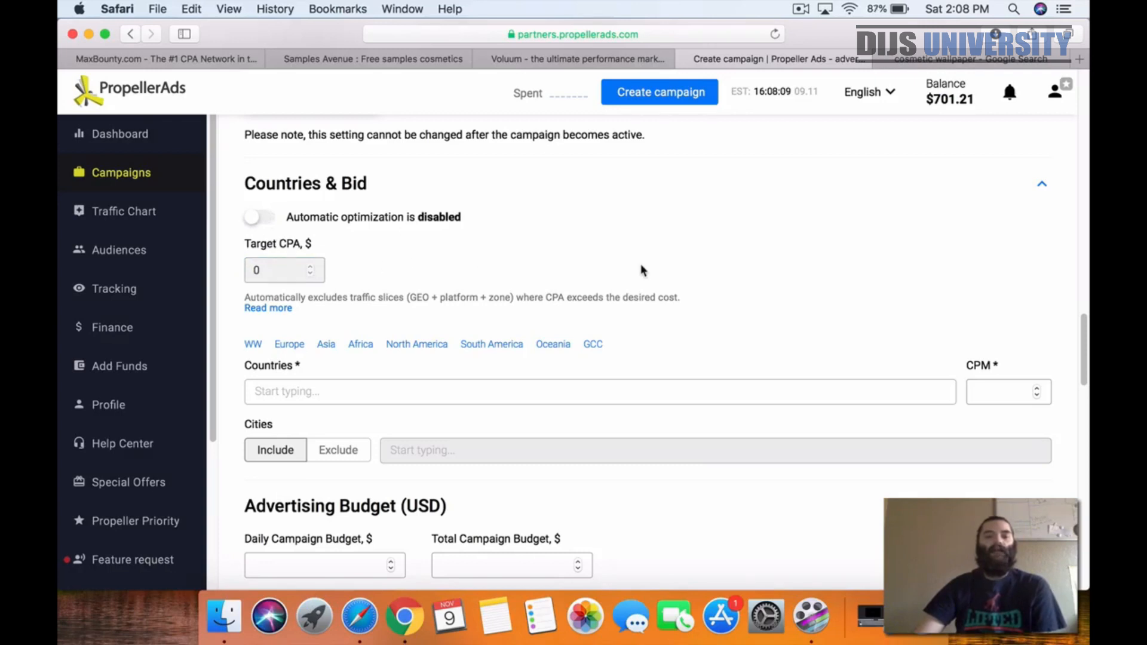
Add United States as the campaign's target country in Countries & Bid
{"action": "scroll", "coordinate": [711, 267], "scroll_direction": "down", "scroll_amount": 1}
{"action": "scroll", "coordinate": [549, 385], "scroll_direction": "down", "scroll_amount": 2}
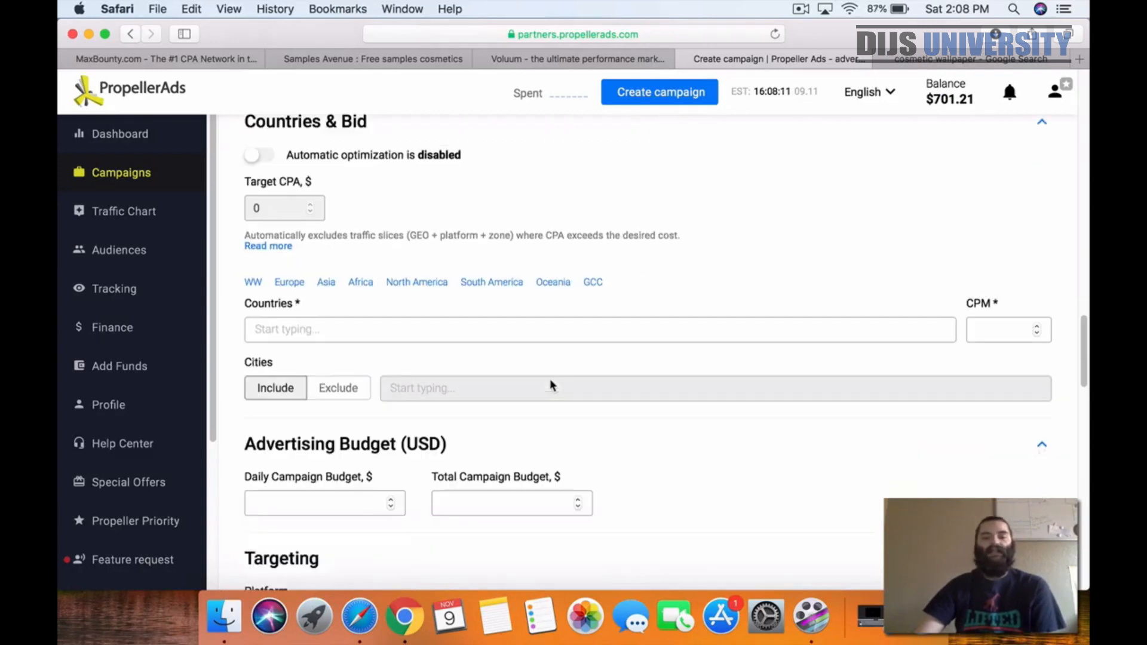
{"action": "left_click", "coordinate": [419, 329]}
{"action": "type", "text": "un"}
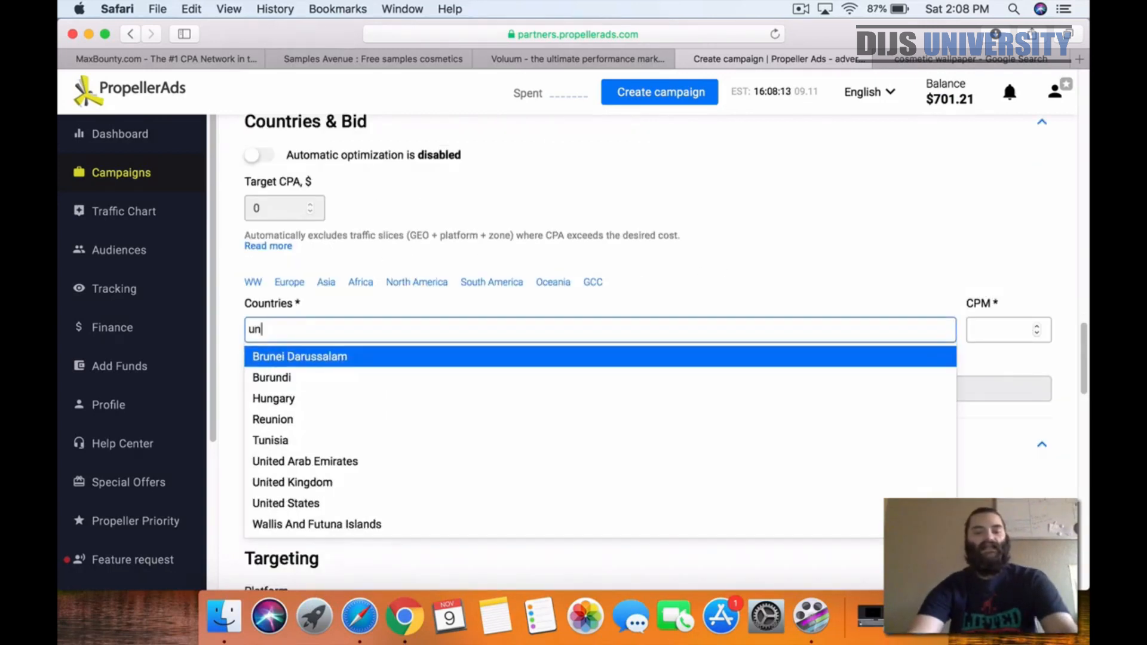
{"action": "type", "text": "ited"}
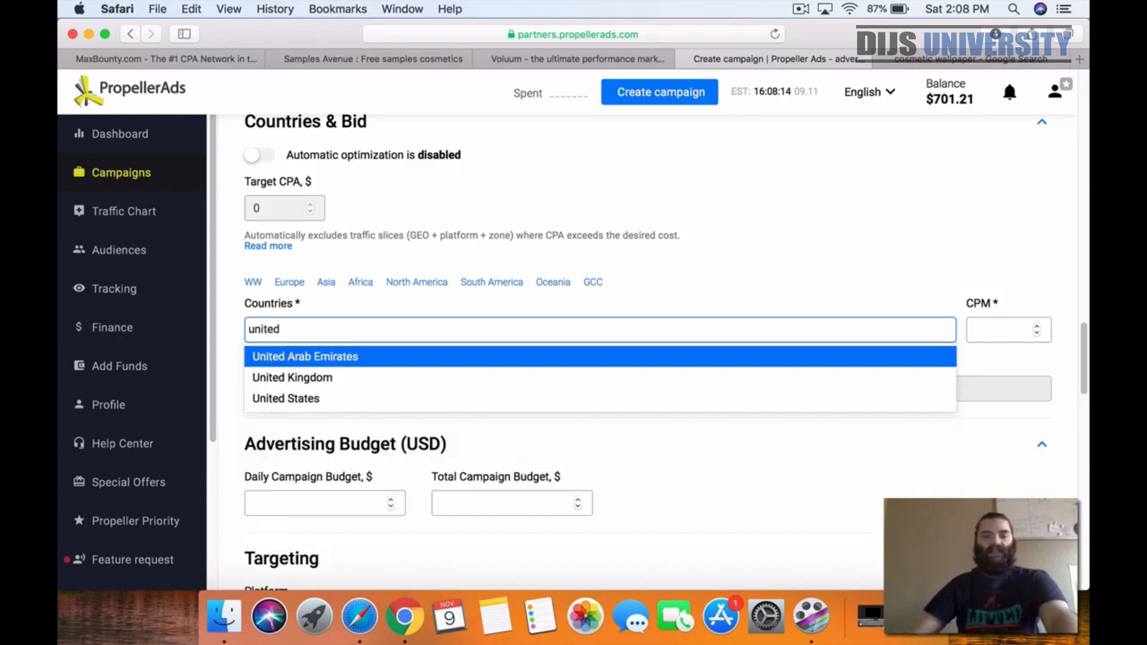
{"action": "left_click", "coordinate": [288, 398]}
Set the CPM bid for the United States to 0.033
{"action": "scroll", "coordinate": [1008, 259], "scroll_direction": "up", "scroll_amount": 7}
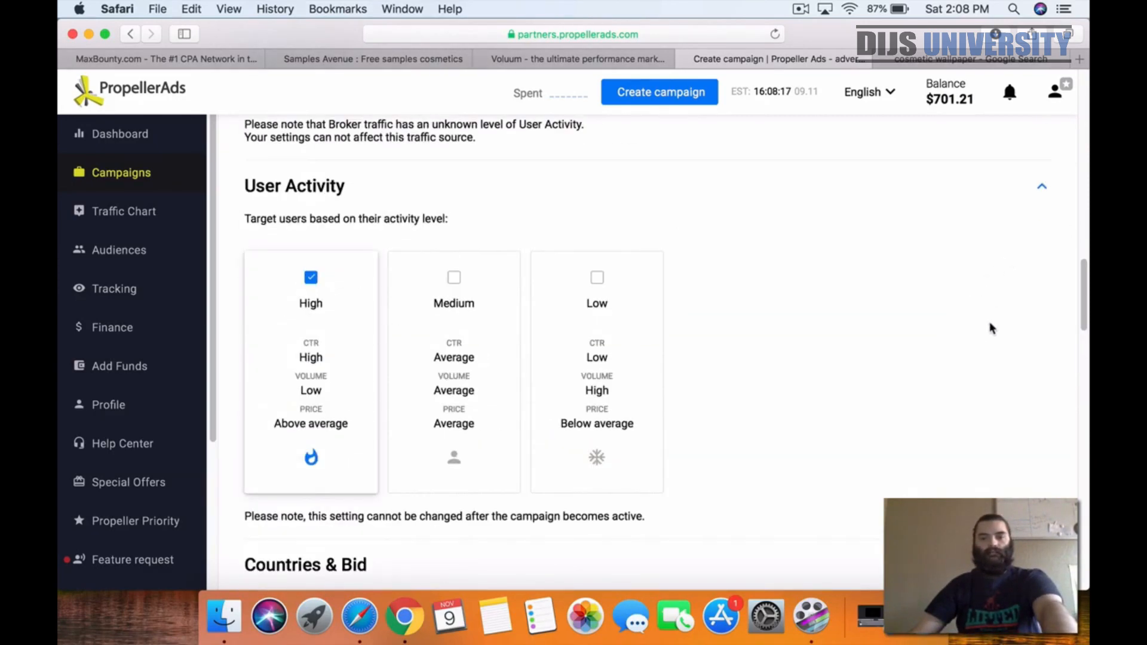
{"action": "scroll", "coordinate": [991, 326], "scroll_direction": "up", "scroll_amount": 3}
{"action": "scroll", "coordinate": [994, 330], "scroll_direction": "down", "scroll_amount": 15}
{"action": "scroll", "coordinate": [994, 330], "scroll_direction": "up", "scroll_amount": 5}
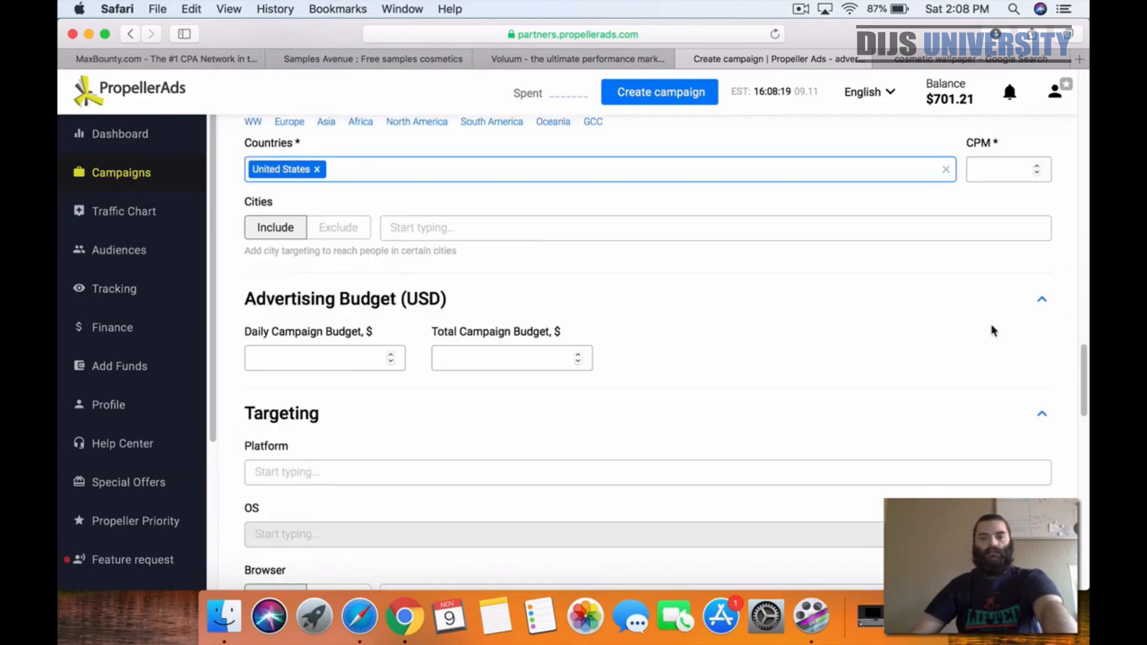
{"action": "left_click", "coordinate": [1006, 287]}
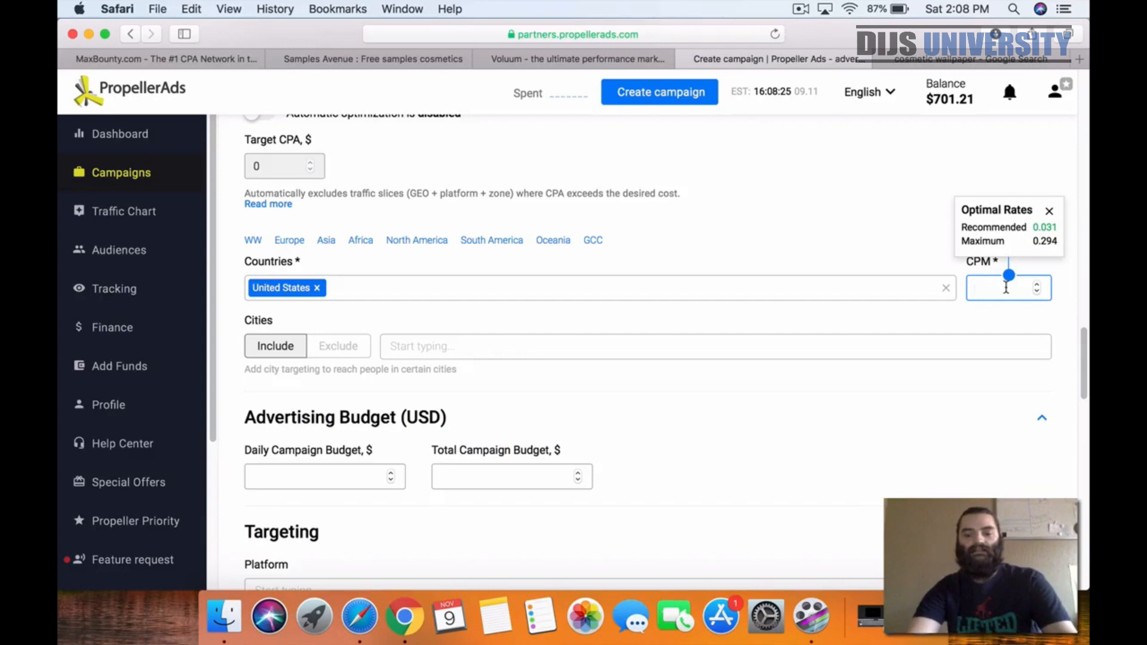
{"action": "type", "text": "0.0"}
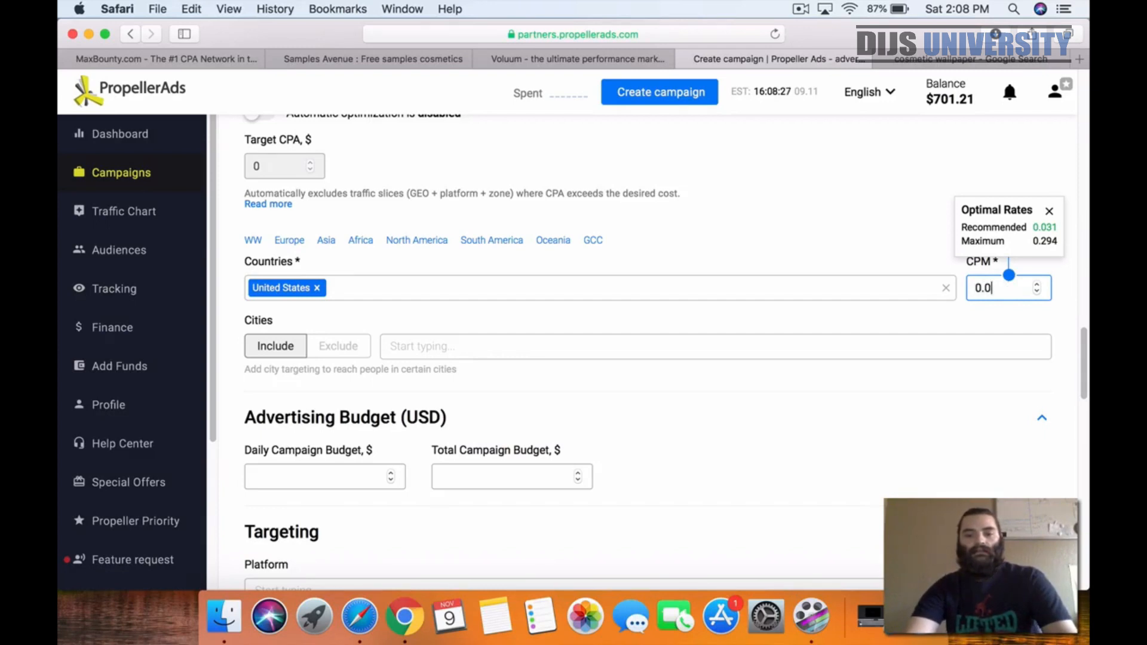
{"action": "type", "text": "33"}
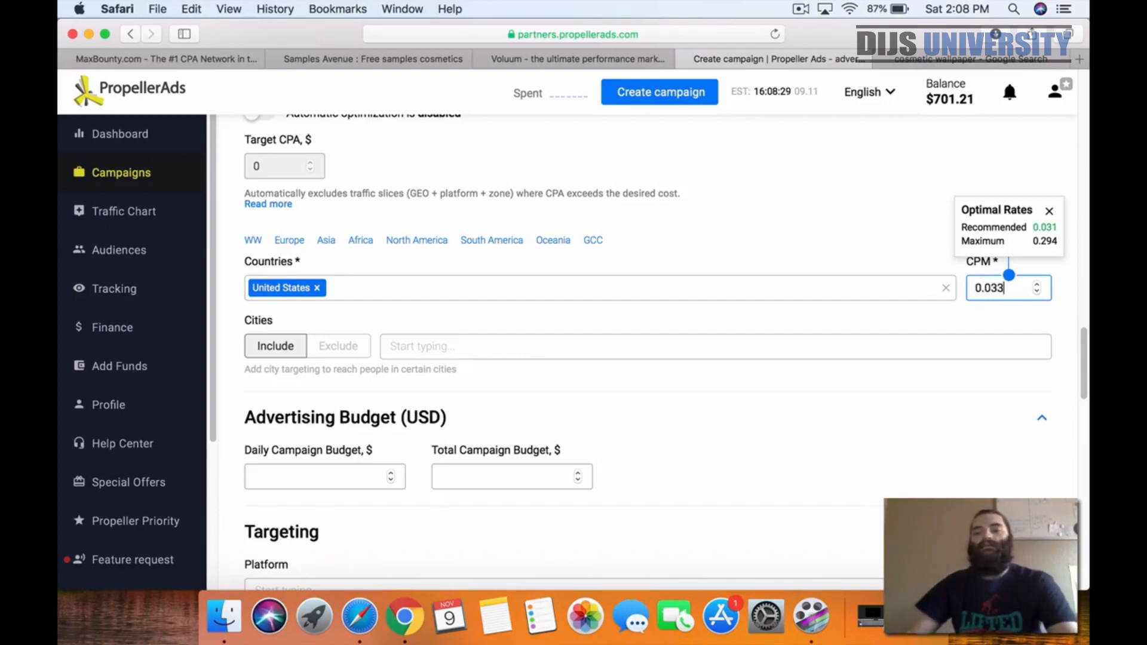
{"action": "left_click", "coordinate": [1009, 398]}
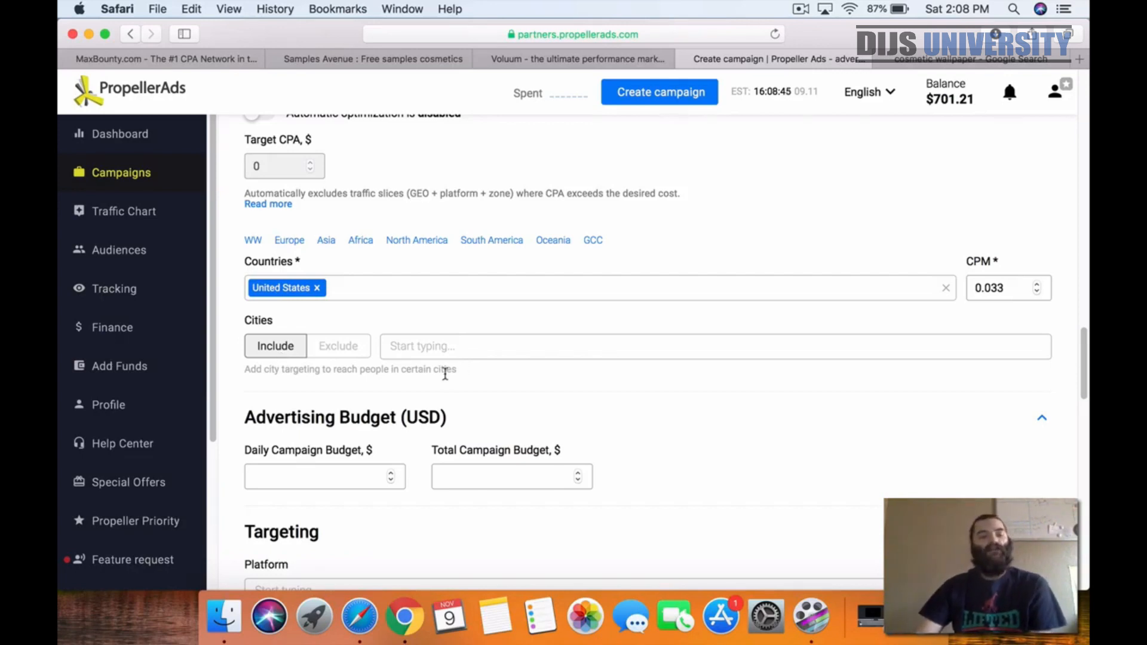
Set the advertising budget to $30 per day and $90 for the whole campaign
{"action": "scroll", "coordinate": [443, 374], "scroll_direction": "down", "scroll_amount": 2}
{"action": "scroll", "coordinate": [442, 380], "scroll_direction": "down", "scroll_amount": 1}
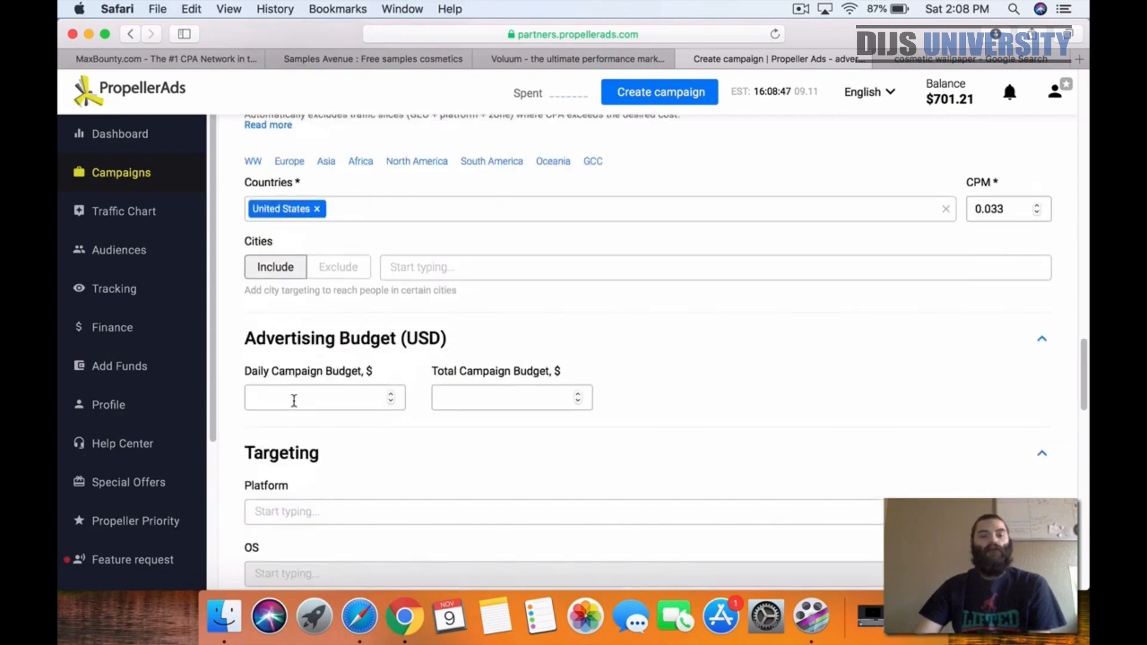
{"action": "left_click", "coordinate": [293, 399]}
{"action": "type", "text": "30"}
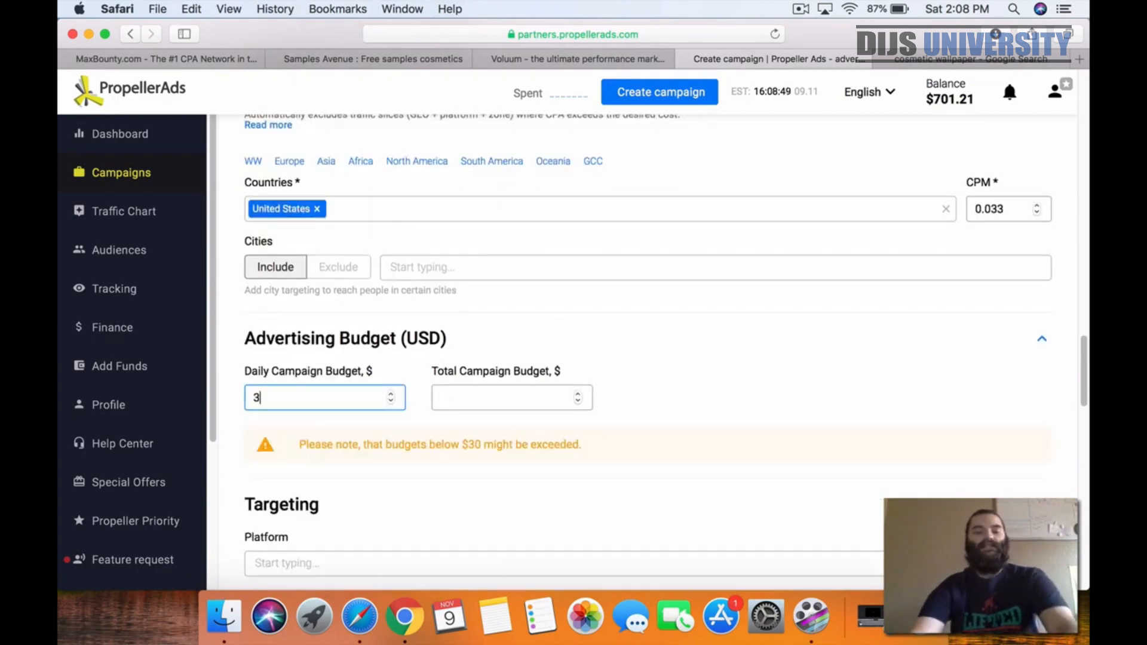
{"action": "left_click", "coordinate": [466, 398]}
{"action": "type", "text": "90"}
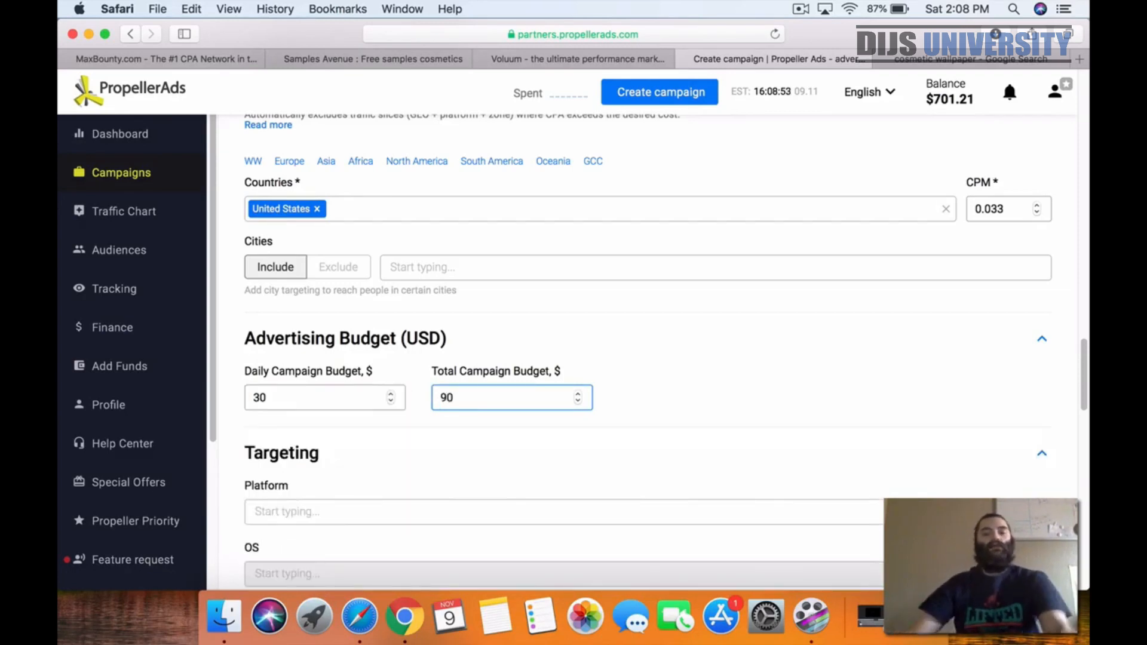
Limit the campaign's targeting platform to Mobile
{"action": "left_click", "coordinate": [698, 372]}
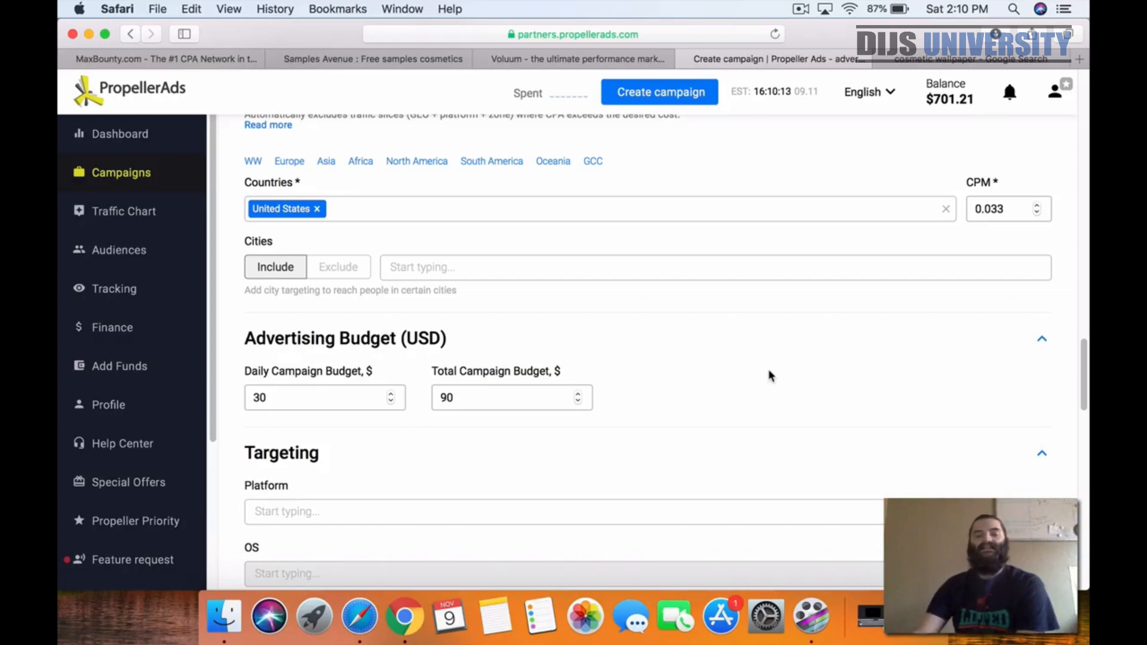
{"action": "scroll", "coordinate": [725, 356], "scroll_direction": "down", "scroll_amount": 3}
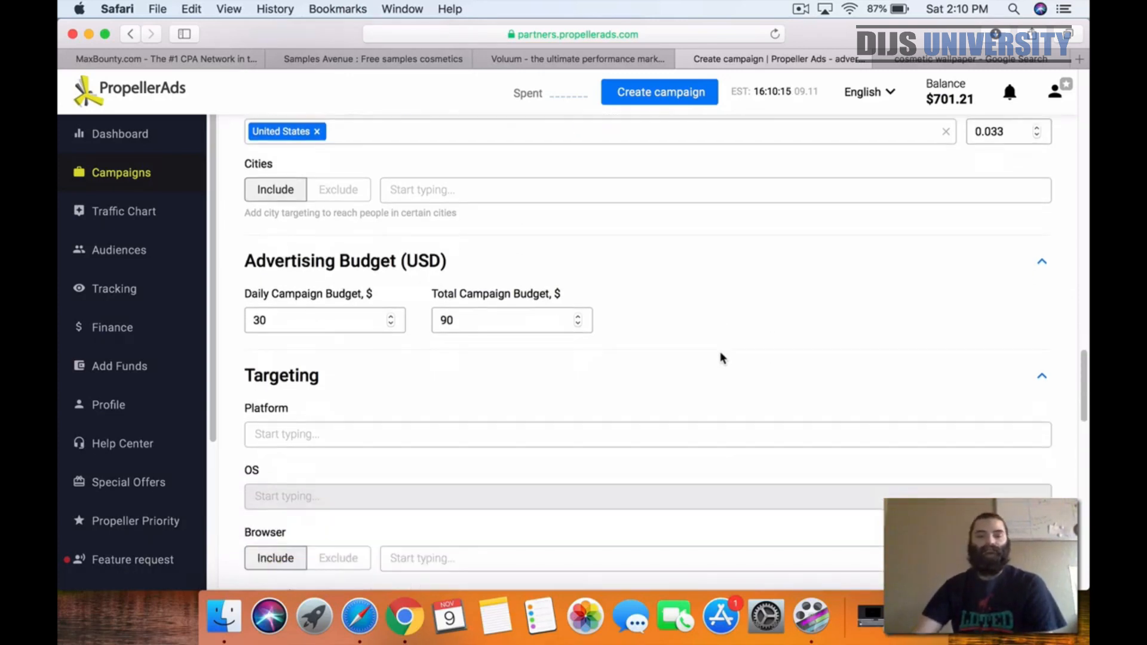
{"action": "scroll", "coordinate": [677, 319], "scroll_direction": "down", "scroll_amount": 4}
{"action": "left_click", "coordinate": [348, 275]}
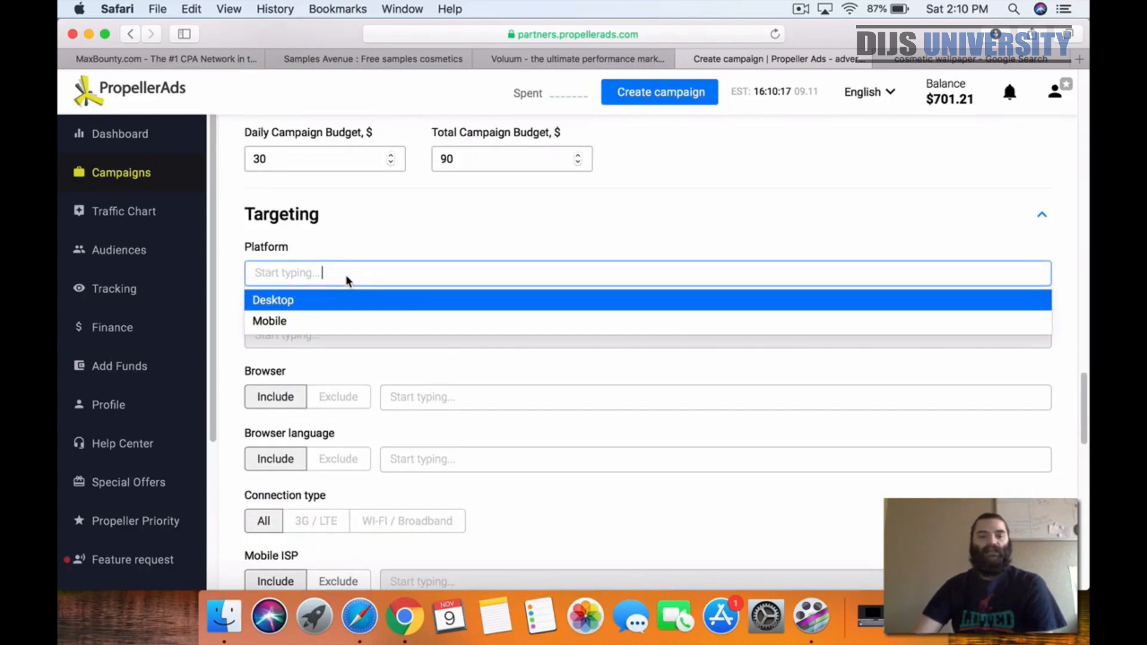
{"action": "left_click", "coordinate": [287, 321]}
{"action": "scroll", "coordinate": [315, 307], "scroll_direction": "down", "scroll_amount": 1}
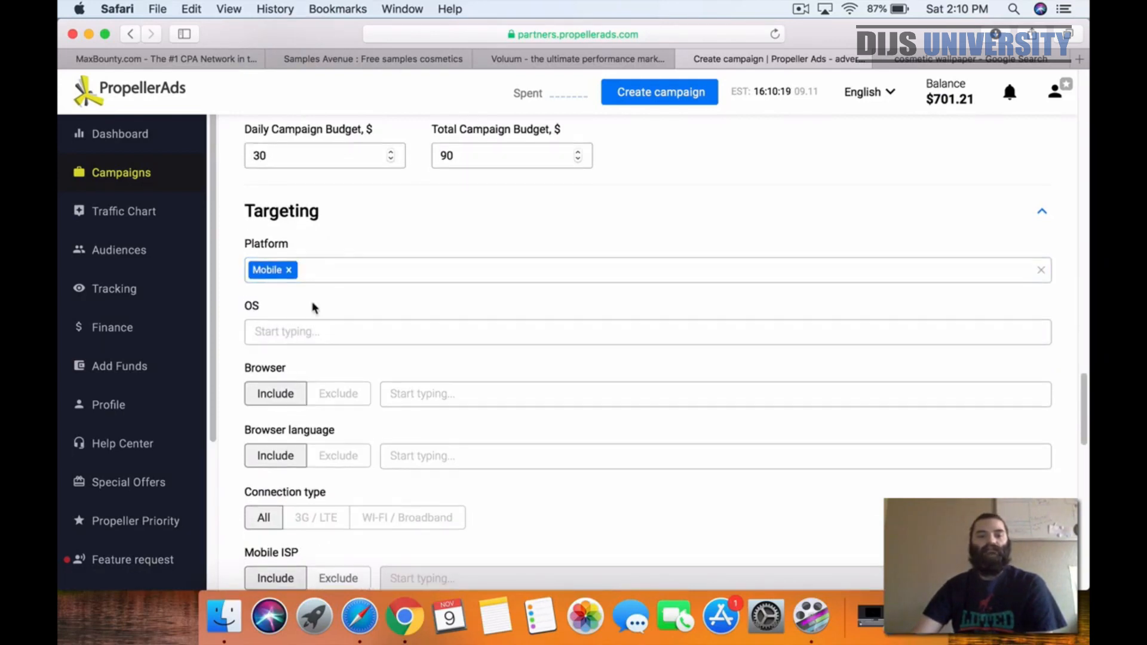
{"action": "left_click", "coordinate": [299, 323]}
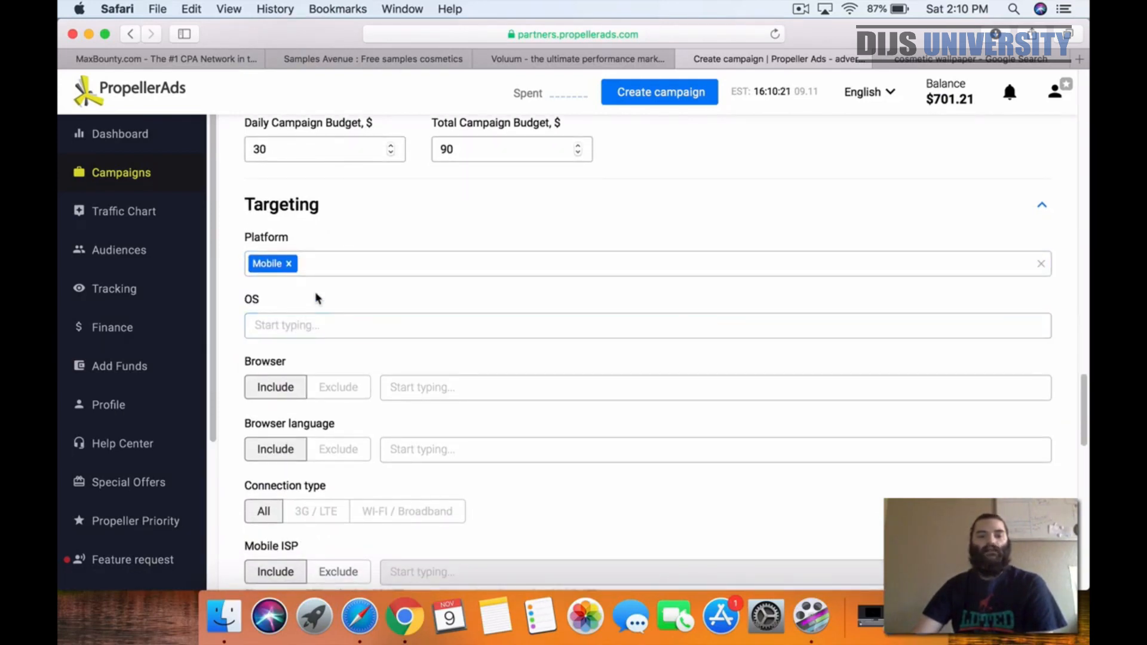
Review the connection type, Mobile ISP and zone limitation options, and the retargeting settings in the Audience section
{"action": "scroll", "coordinate": [317, 297], "scroll_direction": "down", "scroll_amount": 1}
{"action": "scroll", "coordinate": [317, 297], "scroll_direction": "down", "scroll_amount": 8}
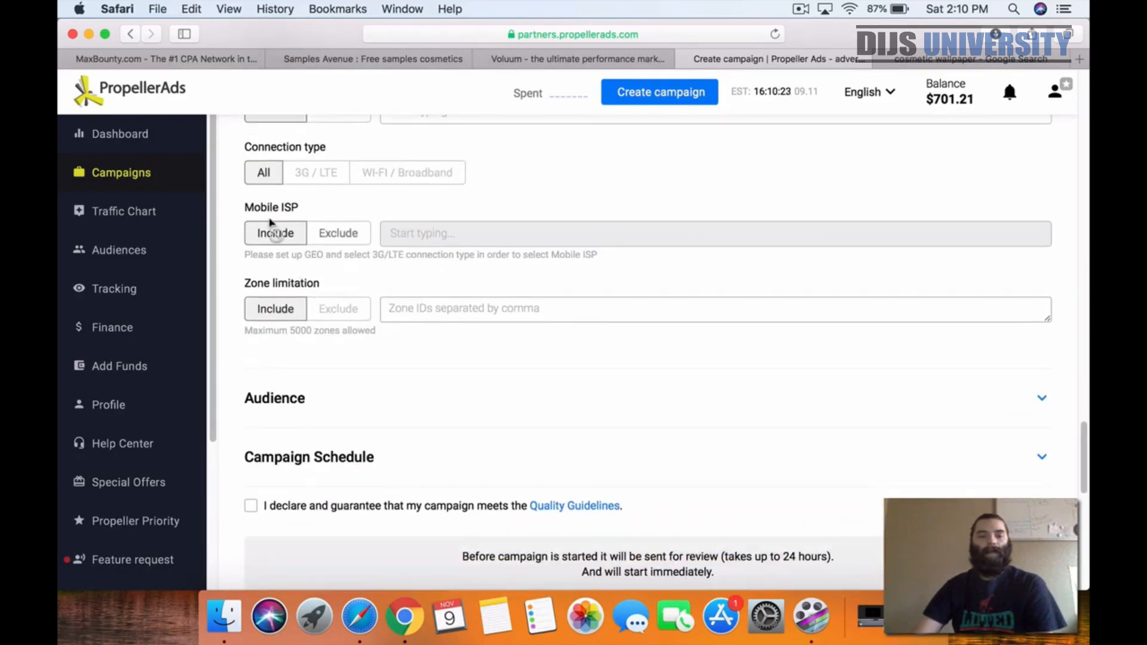
{"action": "scroll", "coordinate": [441, 305], "scroll_direction": "down", "scroll_amount": 1}
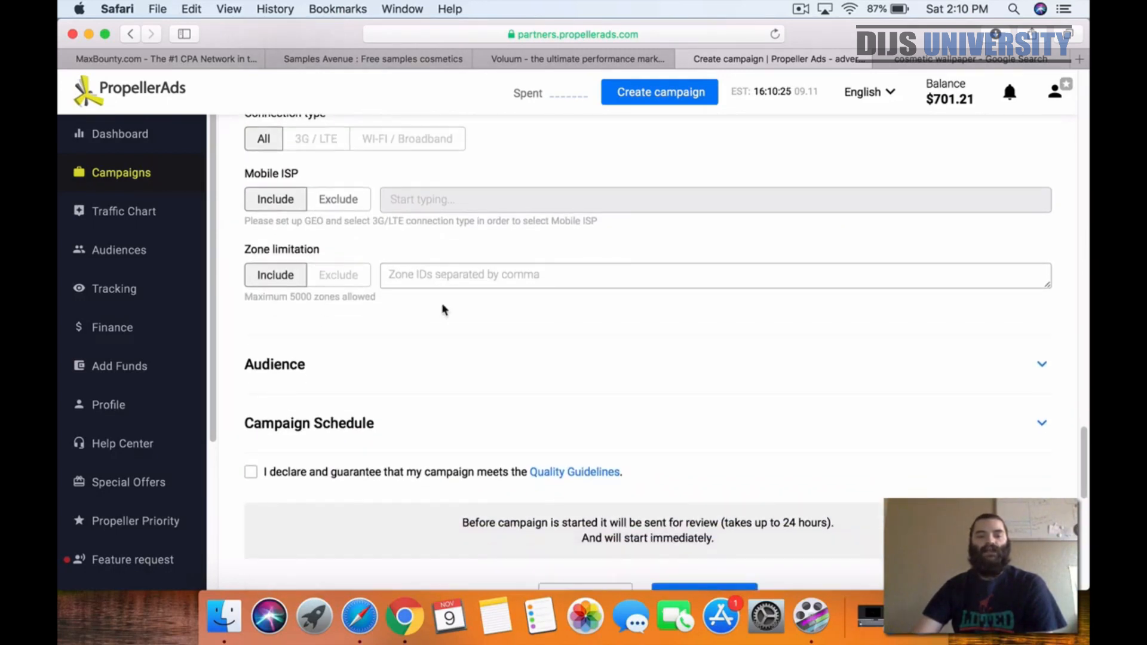
{"action": "left_click", "coordinate": [343, 372]}
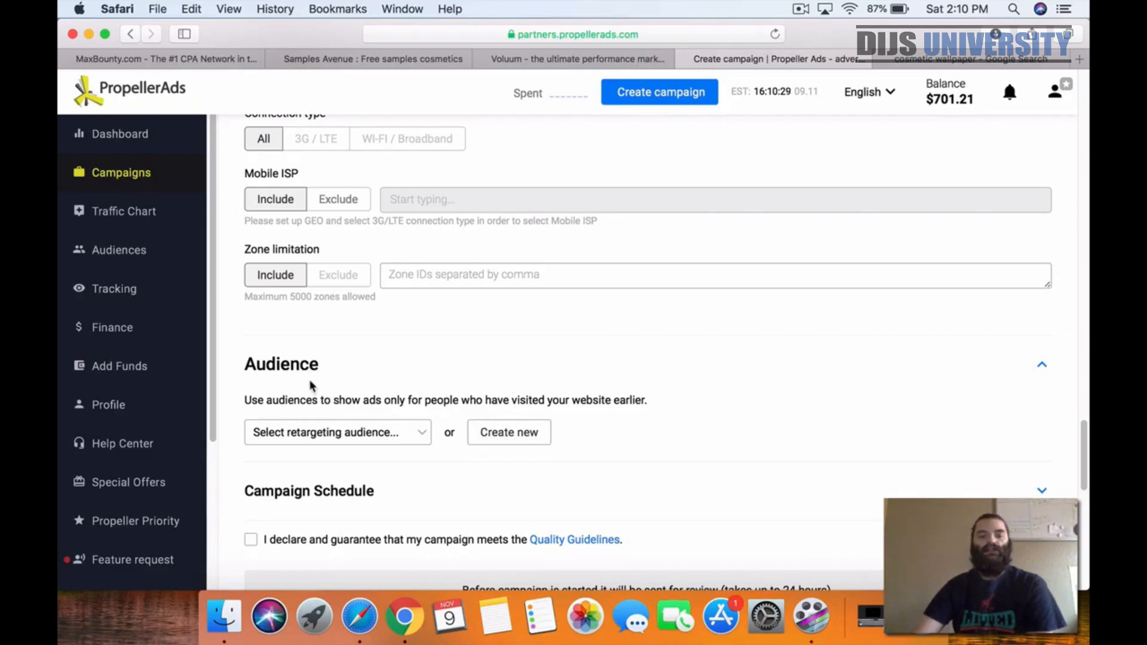
{"action": "left_click", "coordinate": [293, 364]}
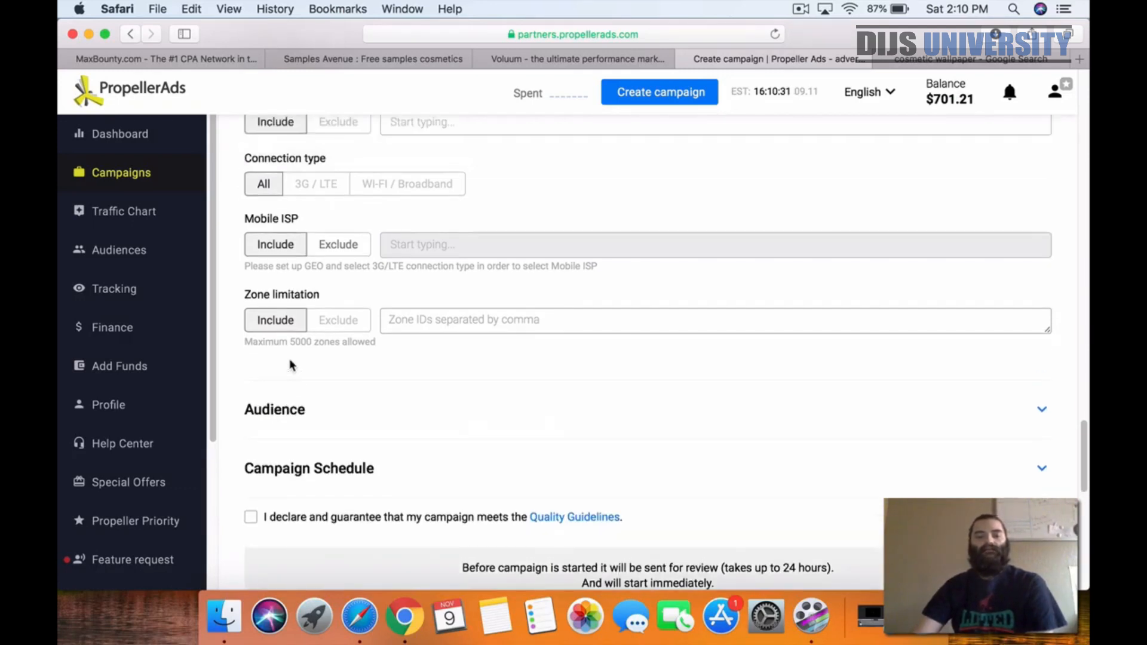
Exclude hours 00 to 05 and hour 23 on every day of the week in the Campaign Schedule
{"action": "scroll", "coordinate": [292, 364], "scroll_direction": "down", "scroll_amount": 1}
{"action": "left_click", "coordinate": [312, 418]}
{"action": "scroll", "coordinate": [571, 366], "scroll_direction": "down", "scroll_amount": 2}
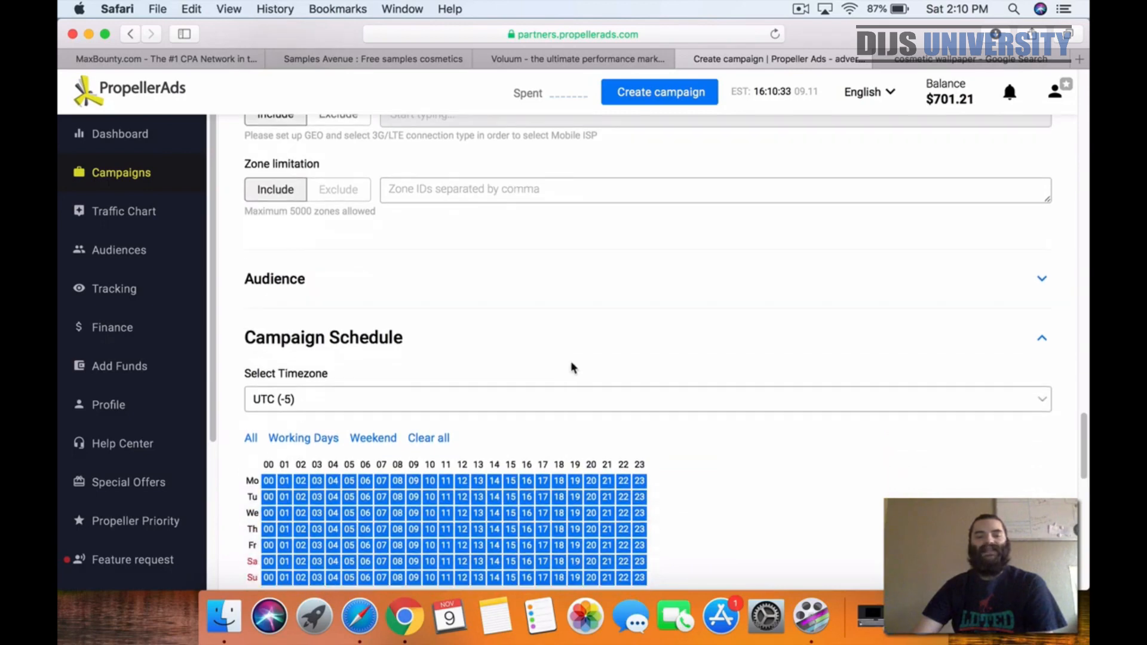
{"action": "scroll", "coordinate": [766, 435], "scroll_direction": "down", "scroll_amount": 7}
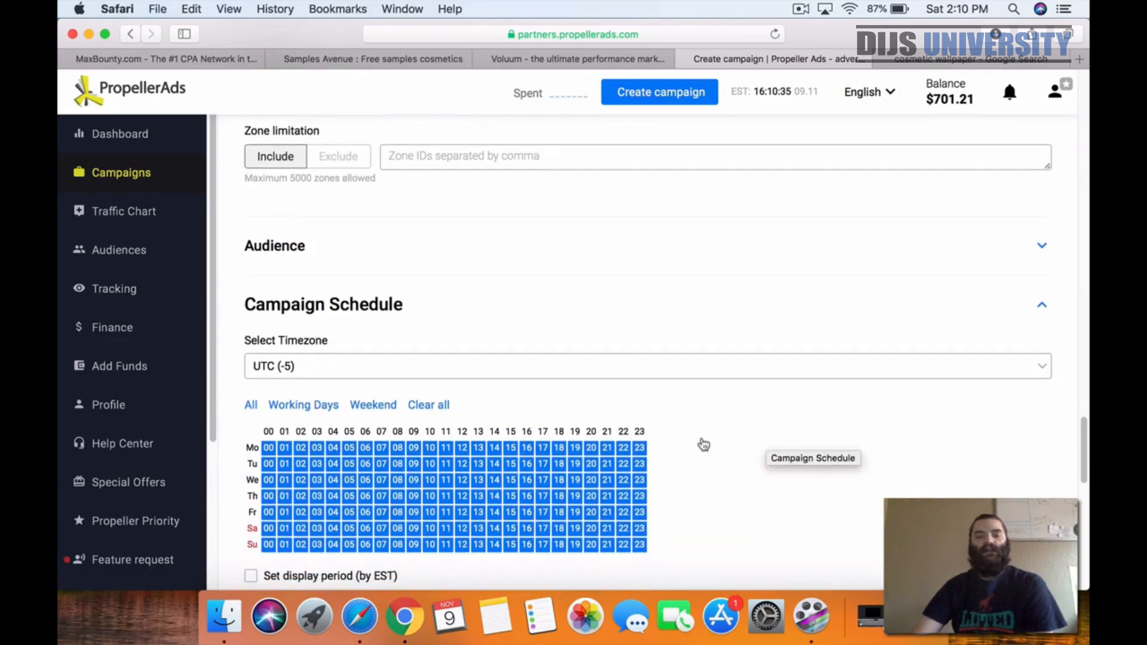
{"action": "scroll", "coordinate": [366, 376], "scroll_direction": "up", "scroll_amount": 1}
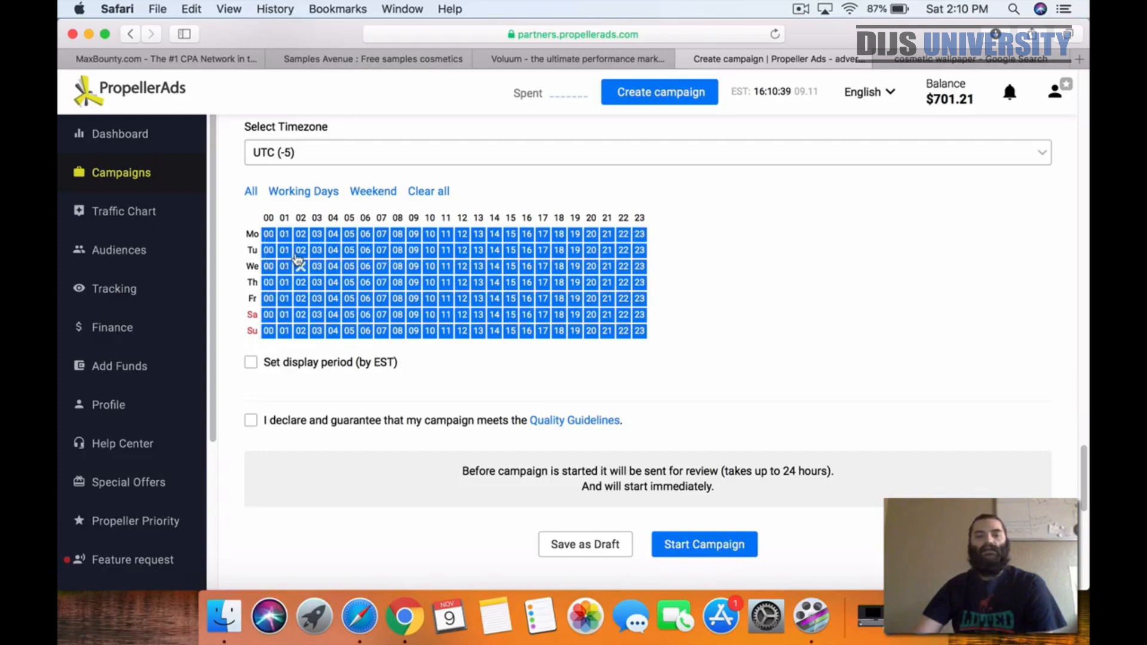
{"action": "left_click_drag", "start_coordinate": [270, 237], "coordinate": [353, 340]}
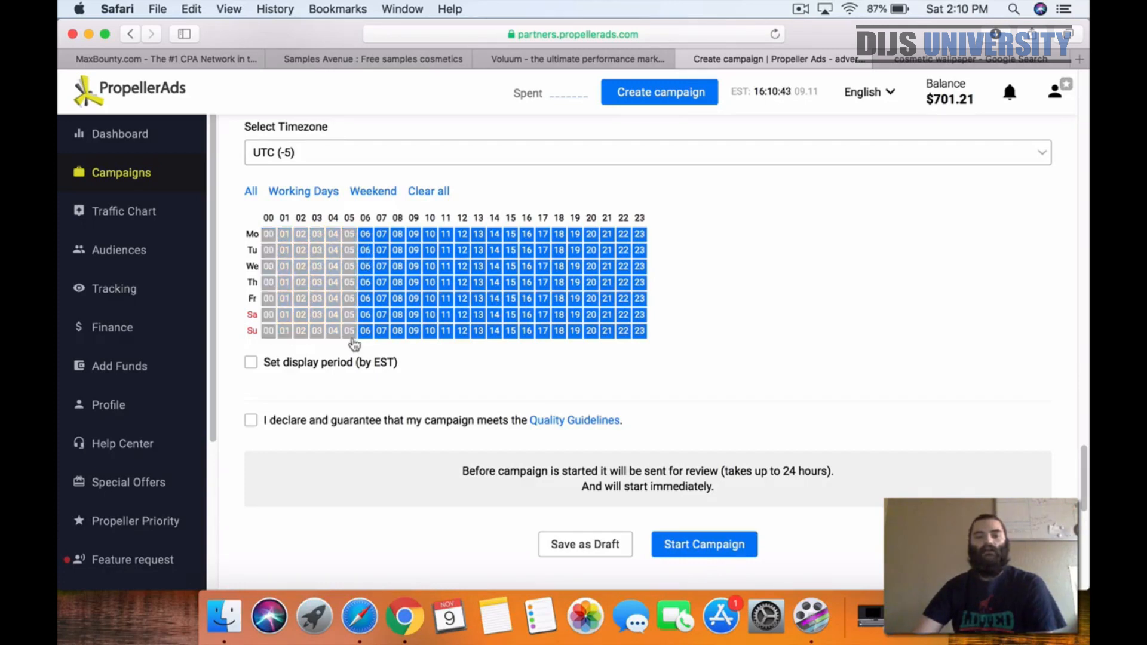
{"action": "left_click_drag", "start_coordinate": [637, 234], "coordinate": [641, 335]}
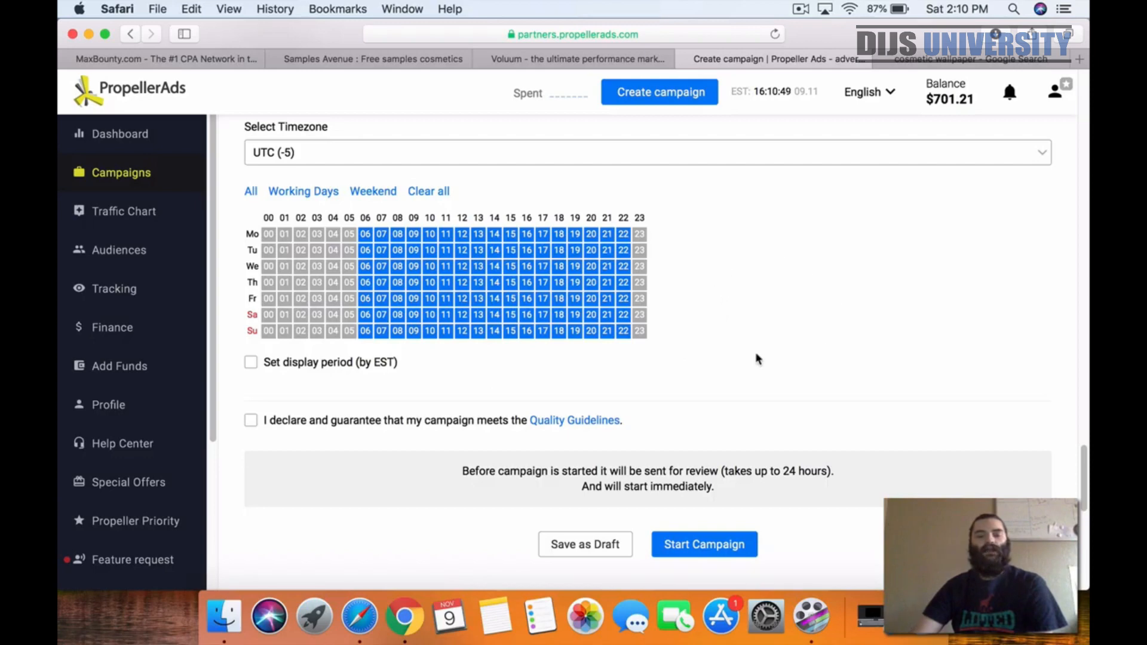
Preview how the cosmetics push notification appears on Android, Windows and Mac OS
{"action": "scroll", "coordinate": [657, 271], "scroll_direction": "down", "scroll_amount": 4}
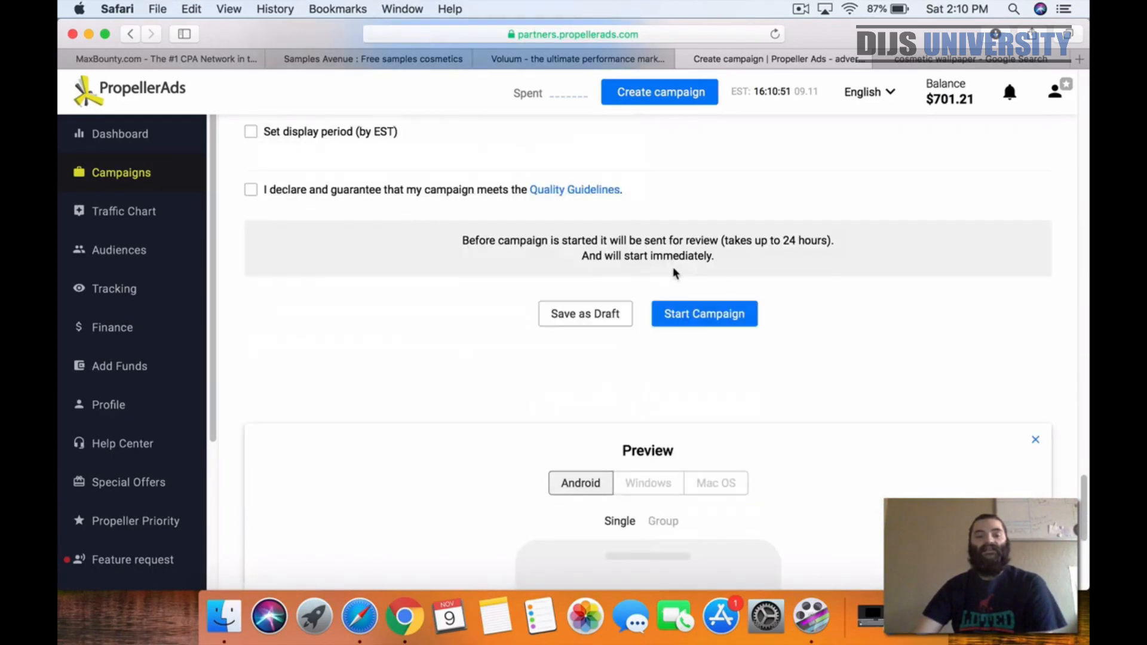
{"action": "scroll", "coordinate": [678, 269], "scroll_direction": "up", "scroll_amount": 10}
{"action": "scroll", "coordinate": [684, 270], "scroll_direction": "down", "scroll_amount": 15}
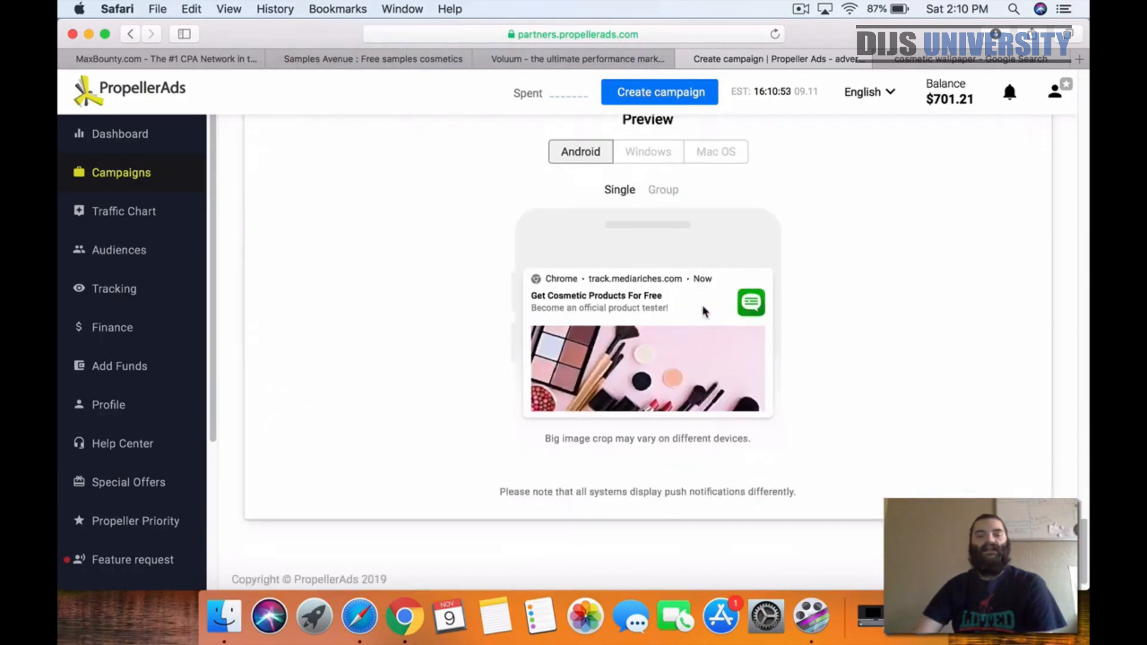
{"action": "left_click", "coordinate": [650, 160]}
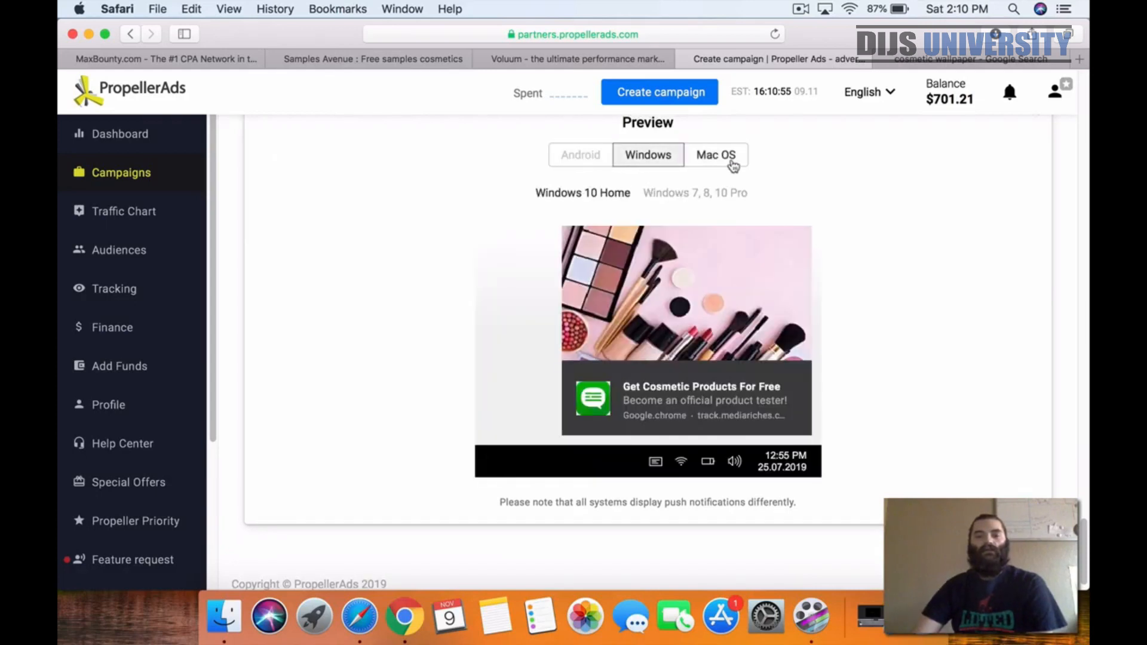
{"action": "left_click", "coordinate": [578, 159]}
{"action": "left_click", "coordinate": [643, 160]}
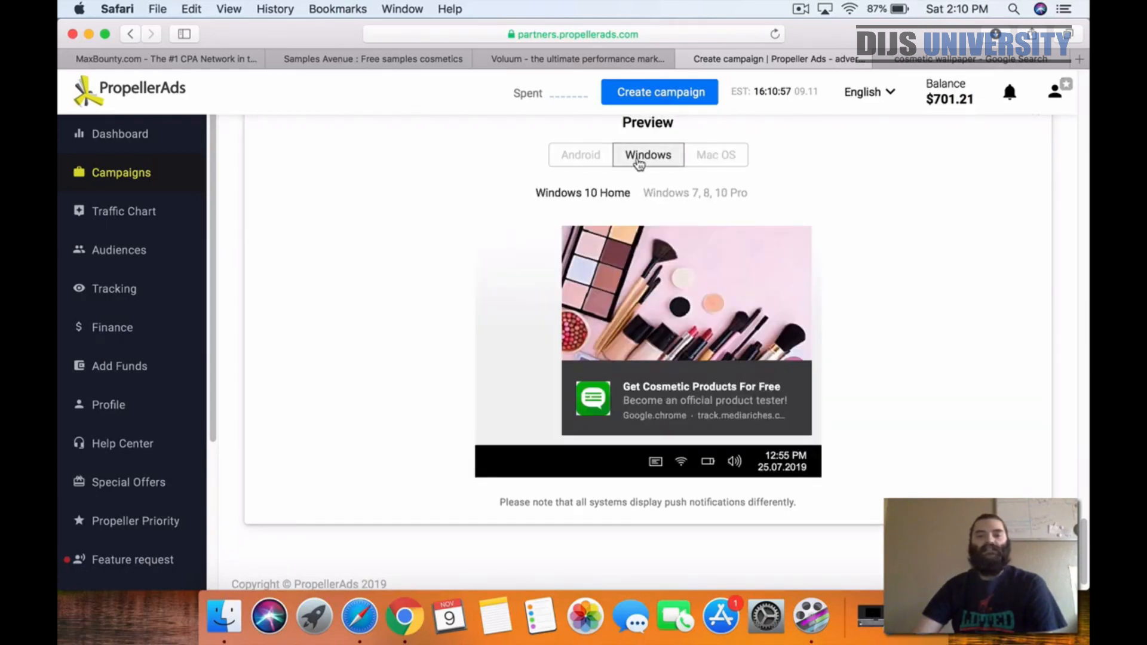
{"action": "left_click", "coordinate": [695, 159]}
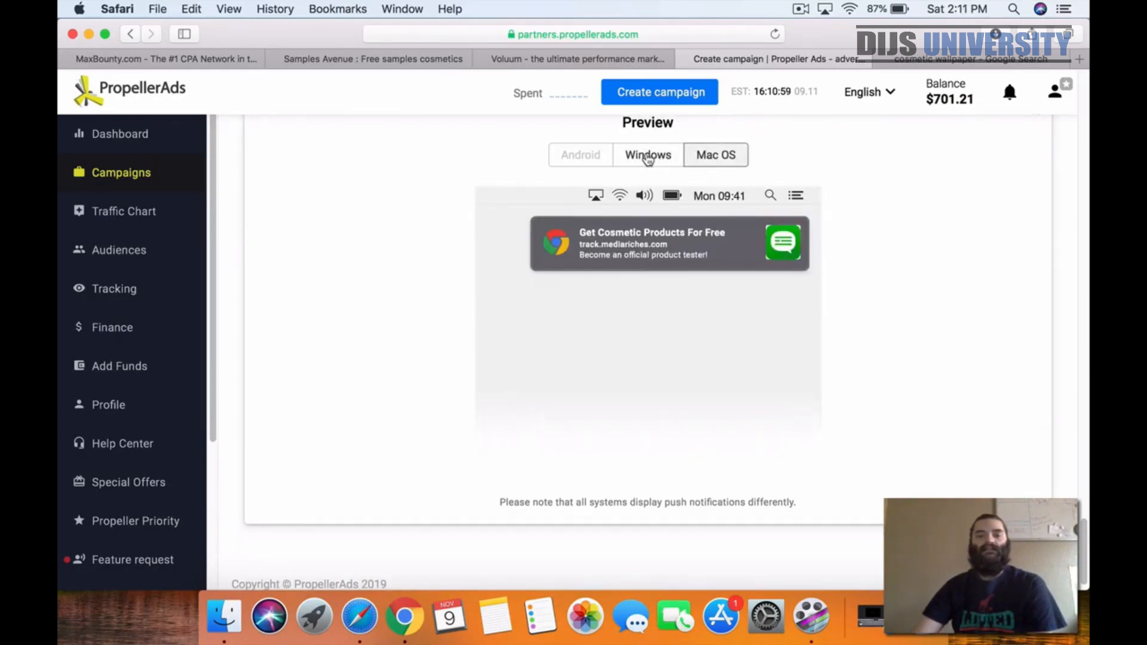
{"action": "left_click", "coordinate": [648, 160]}
{"action": "left_click", "coordinate": [595, 156]}
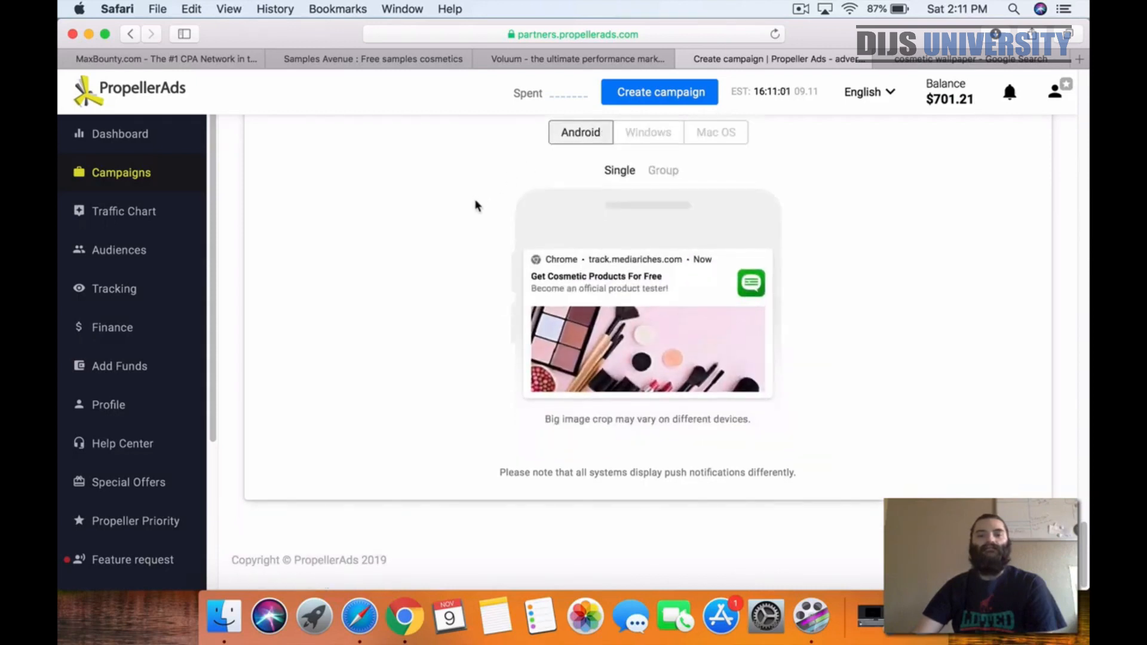
Declare that the campaign meets the Quality Guidelines and start the campaign
{"action": "scroll", "coordinate": [473, 205], "scroll_direction": "up", "scroll_amount": 10}
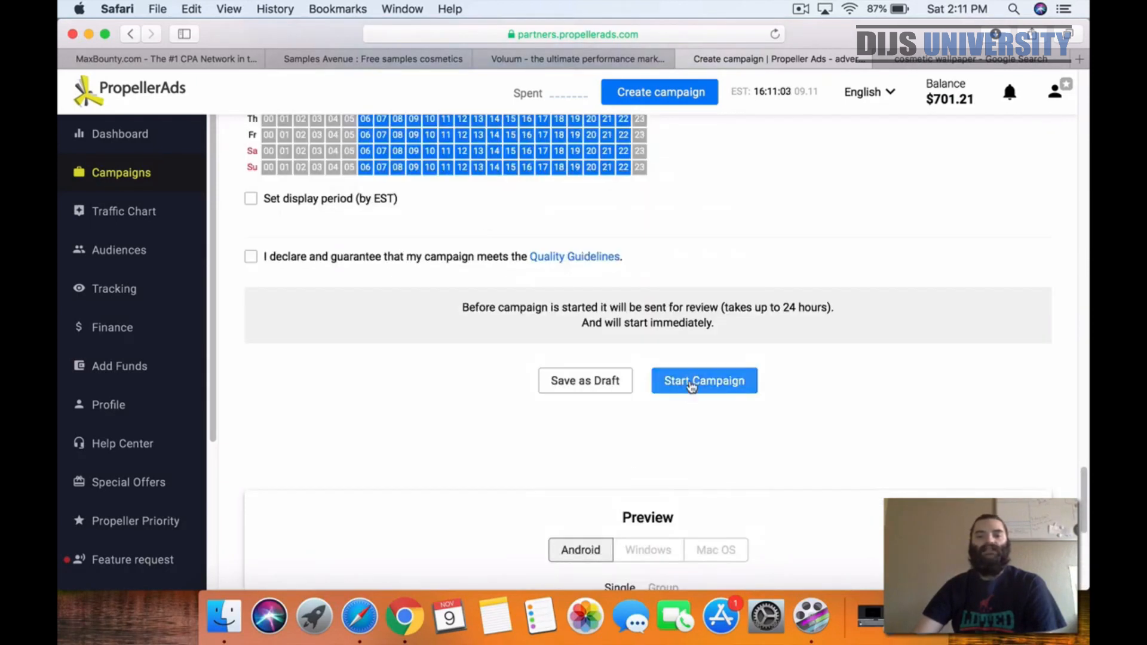
{"action": "left_click", "coordinate": [691, 387]}
{"action": "left_click", "coordinate": [263, 259]}
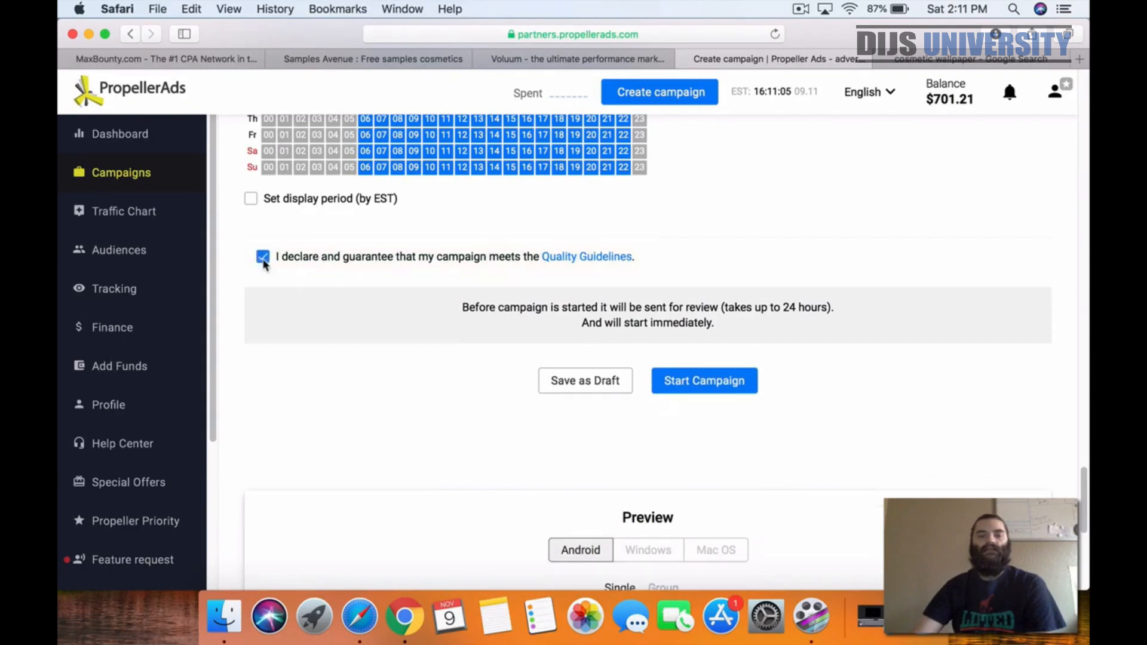
{"action": "left_click", "coordinate": [725, 382]}
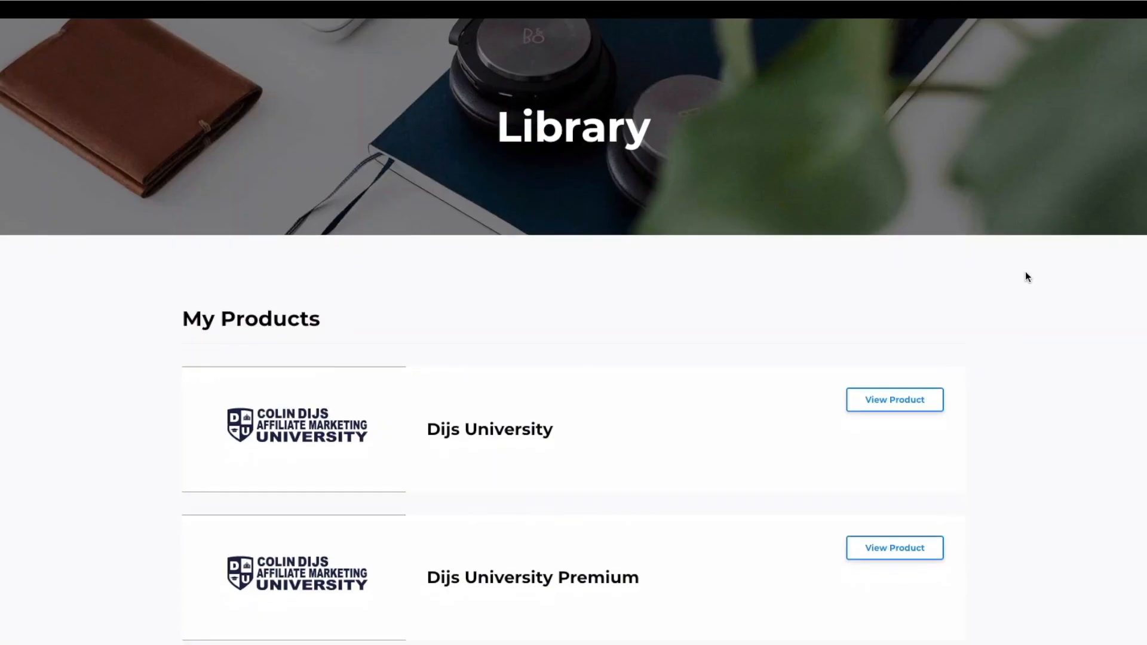
Switch to the Dijs University library, open the Dijs University Premium product and look over its Intro to CPA Marketing Course
{"action": "scroll", "coordinate": [1025, 277], "scroll_direction": "down", "scroll_amount": 2}
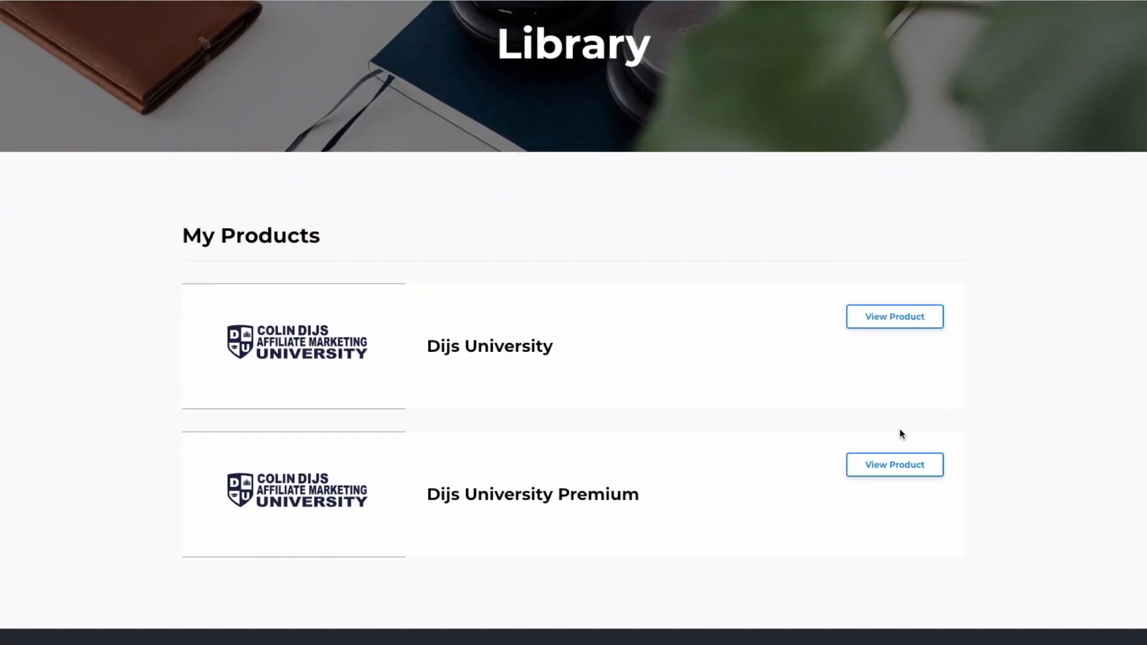
{"action": "left_click", "coordinate": [890, 464]}
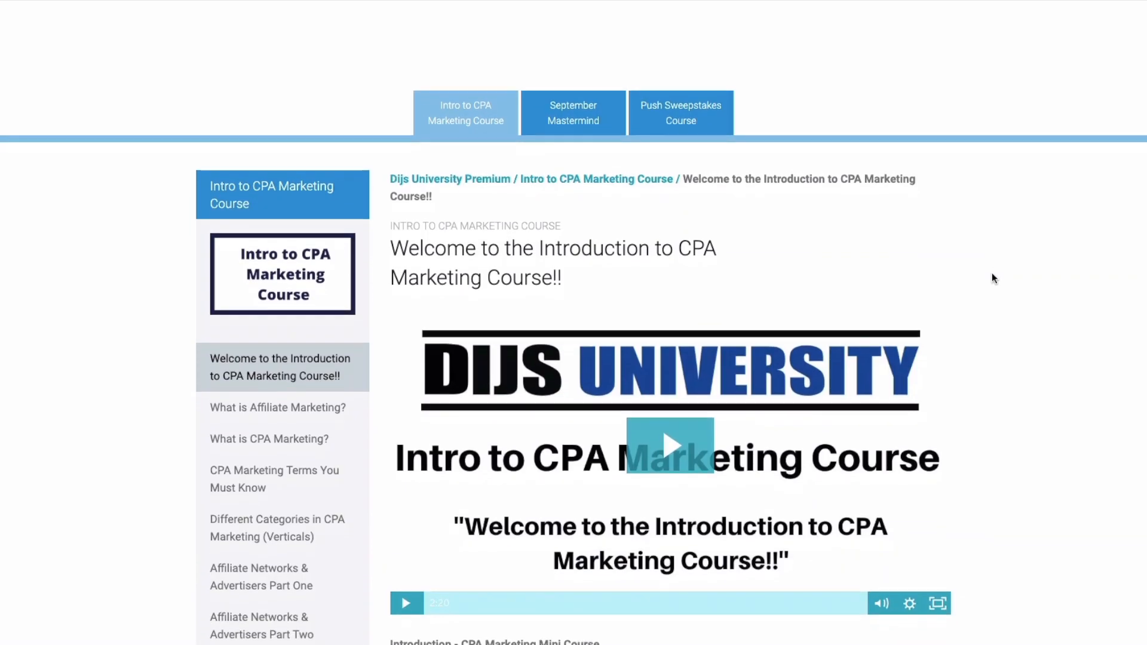
{"action": "scroll", "coordinate": [992, 279], "scroll_direction": "down", "scroll_amount": 2}
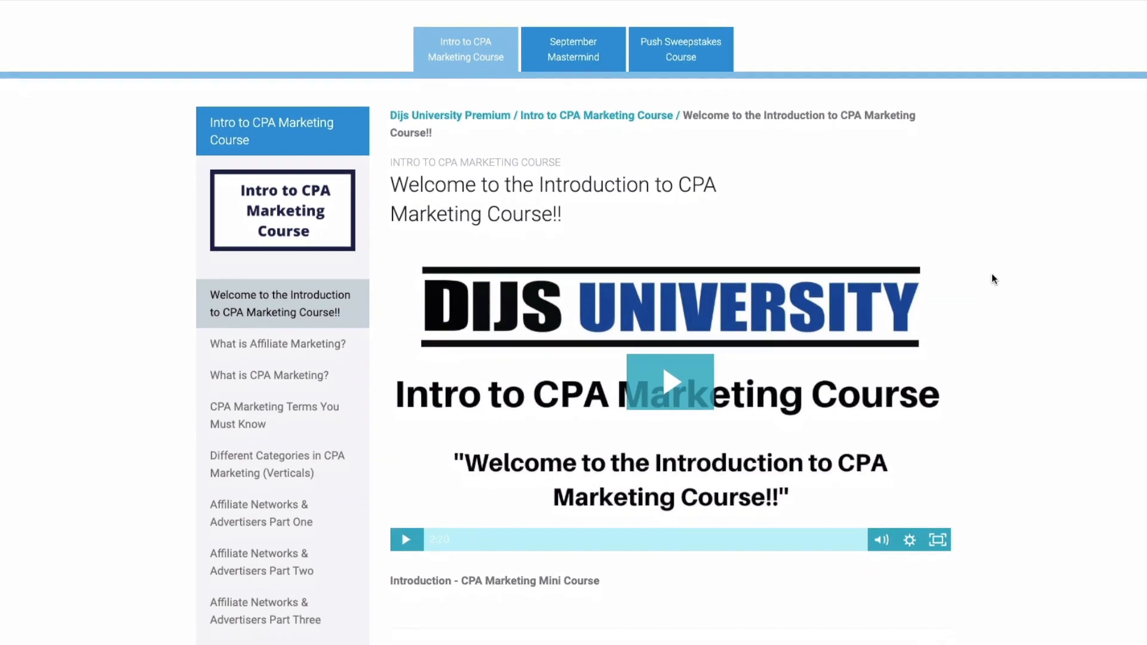
{"action": "scroll", "coordinate": [992, 277], "scroll_direction": "down", "scroll_amount": 4}
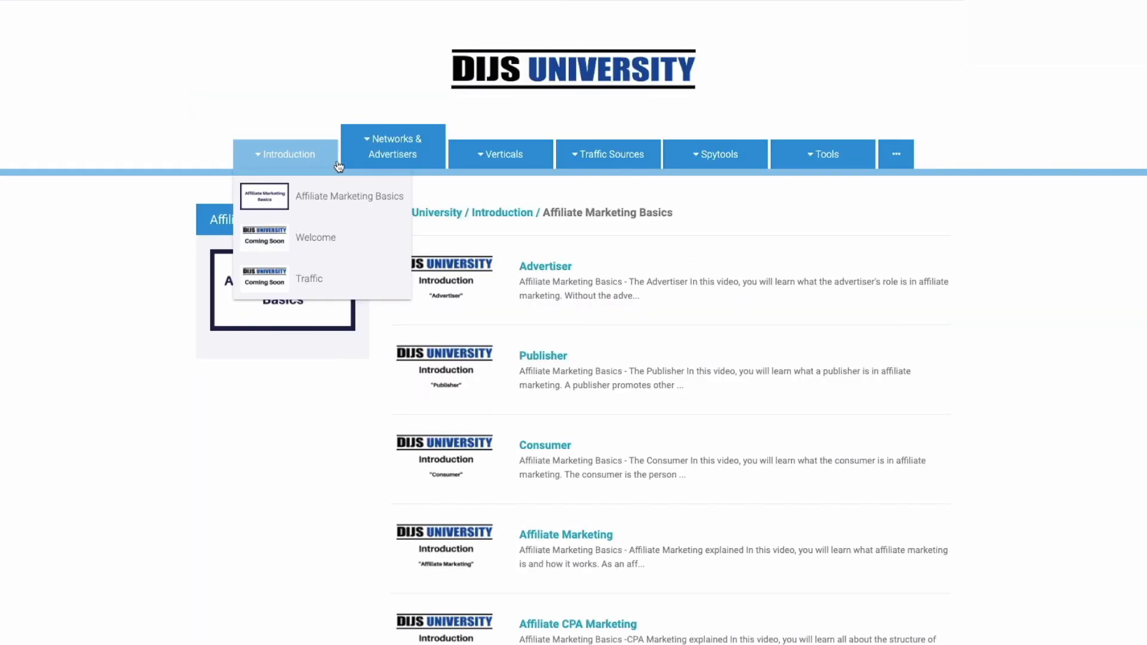
Examine the Dijs University course categories and the lesson lists for the Facebook and Zeropark traffic sources
{"action": "mouse_move", "coordinate": [390, 166]}
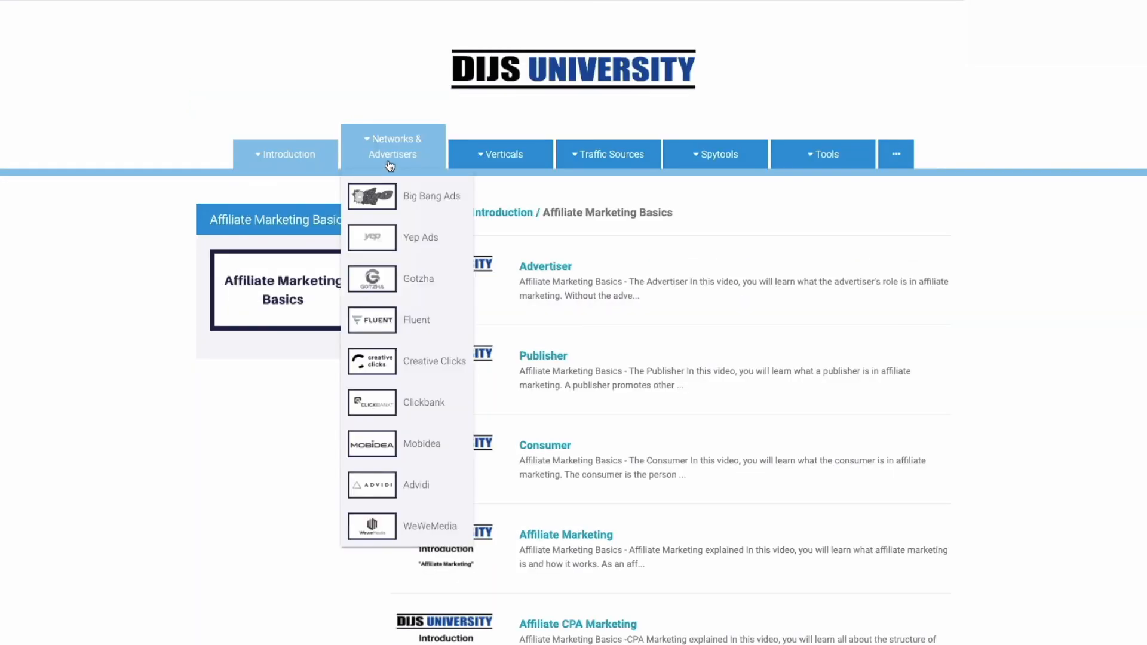
{"action": "mouse_move", "coordinate": [501, 165]}
{"action": "mouse_move", "coordinate": [565, 162]}
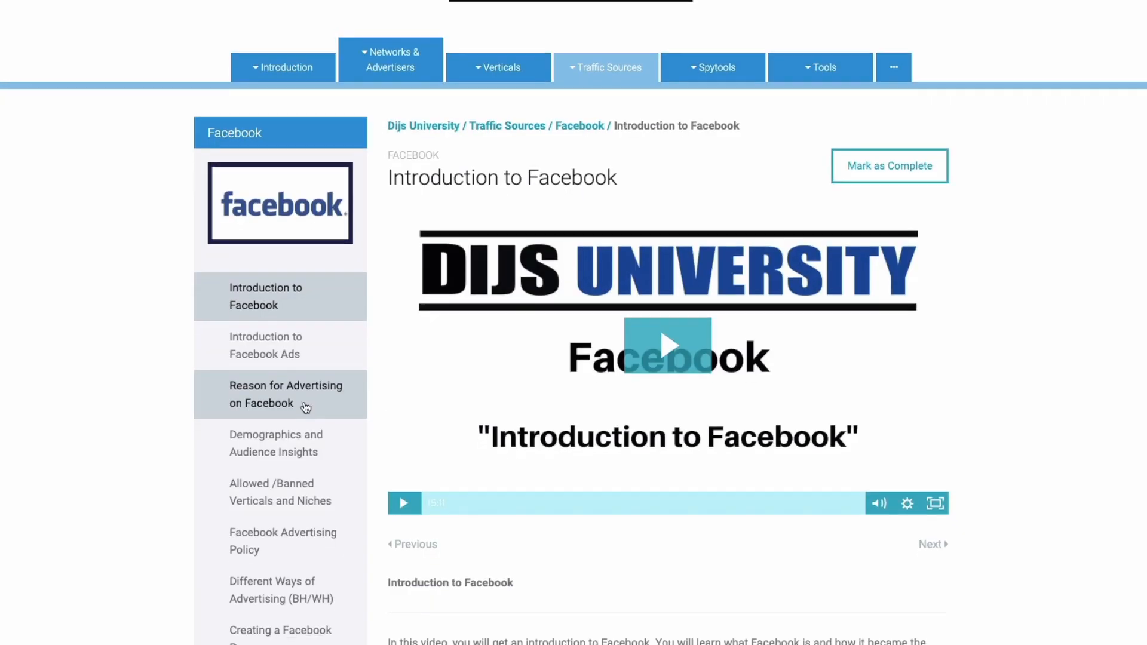
{"action": "scroll", "coordinate": [304, 406], "scroll_direction": "down", "scroll_amount": 3}
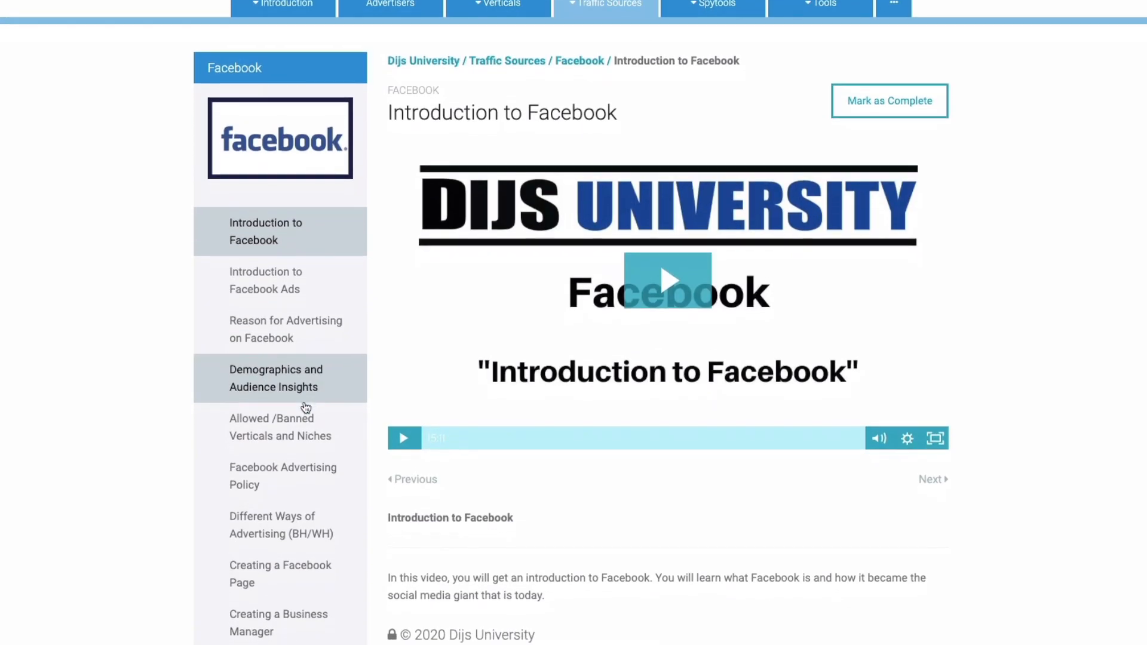
{"action": "scroll", "coordinate": [305, 408], "scroll_direction": "down", "scroll_amount": 2}
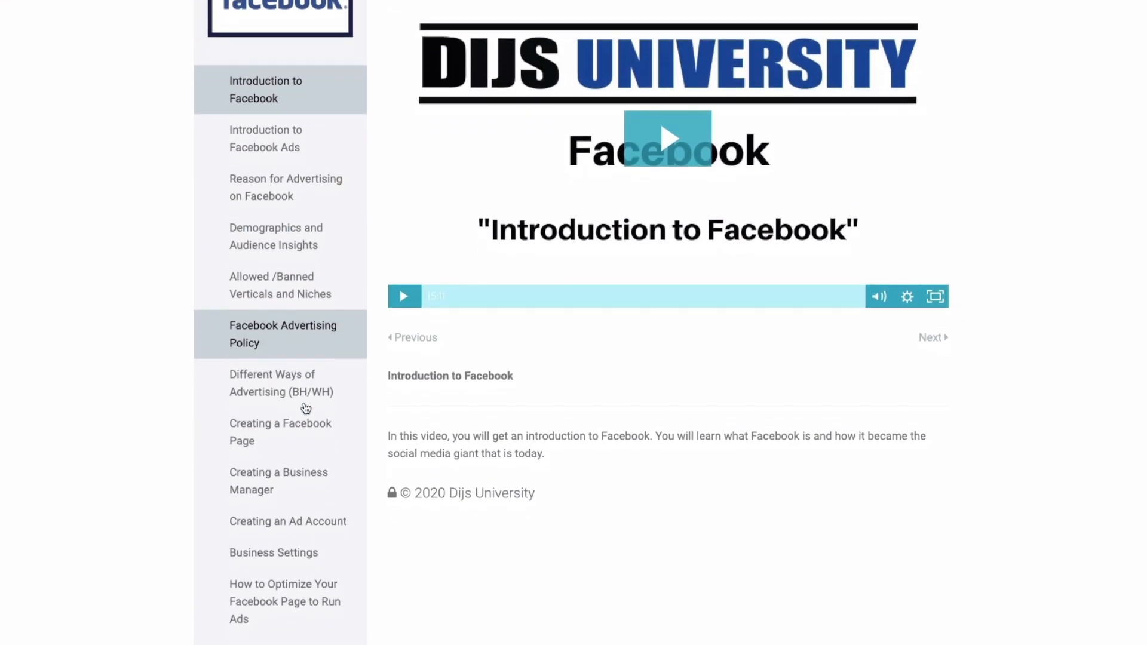
{"action": "scroll", "coordinate": [305, 410], "scroll_direction": "down", "scroll_amount": 3}
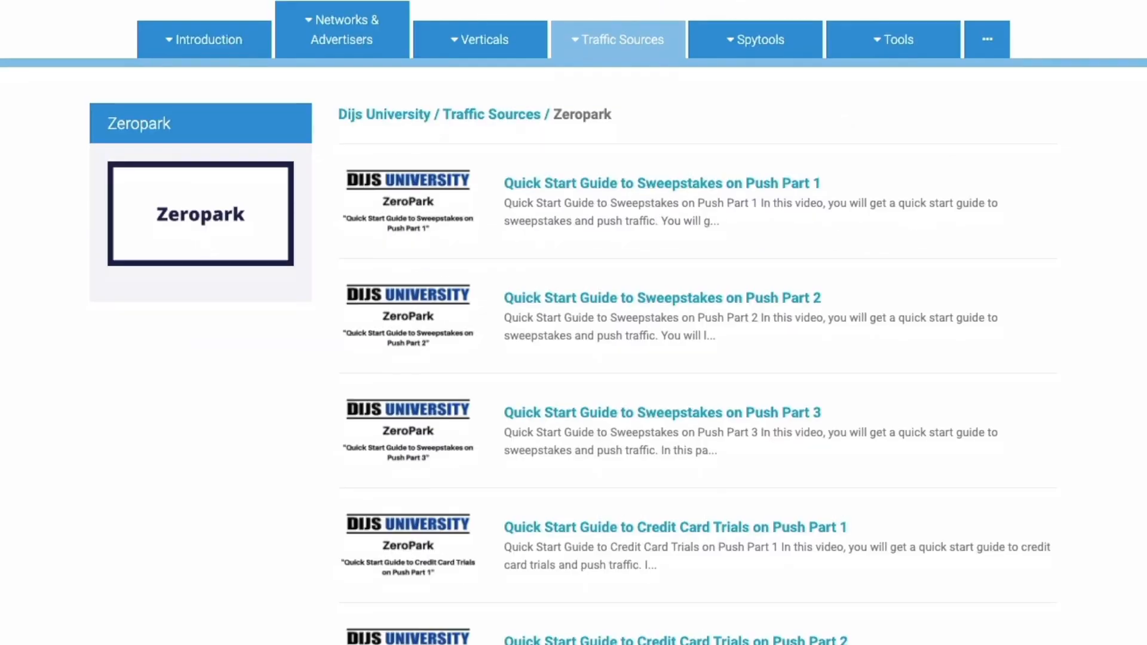
{"action": "scroll", "coordinate": [573, 322], "scroll_direction": "down", "scroll_amount": 5}
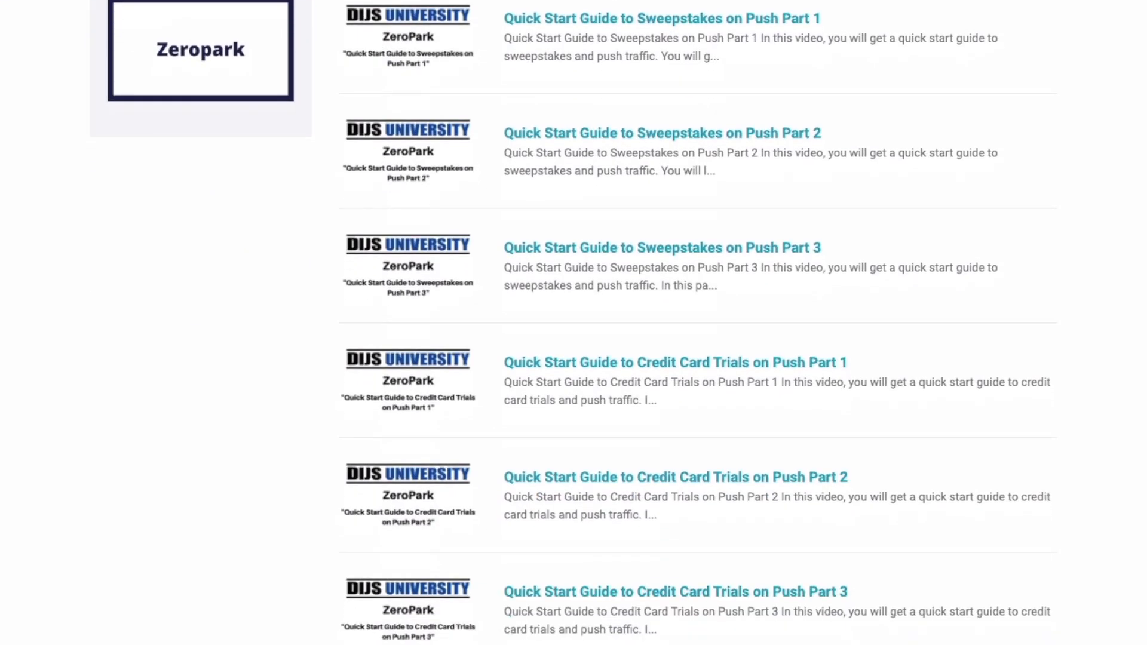
{"action": "scroll", "coordinate": [573, 323], "scroll_direction": "up", "scroll_amount": 3}
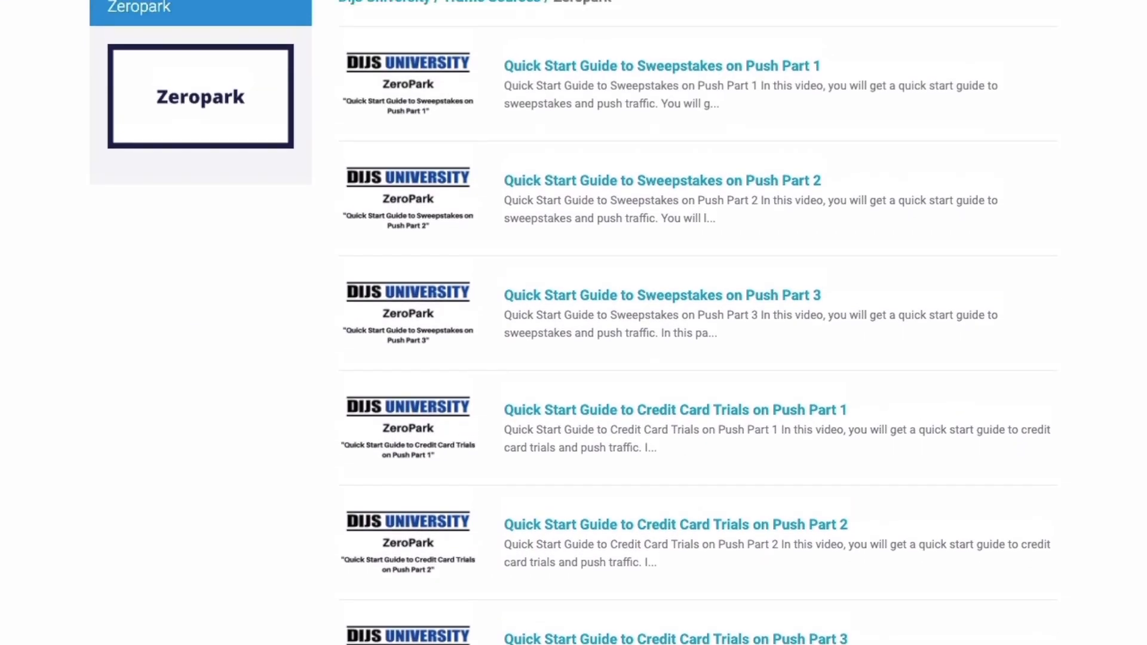